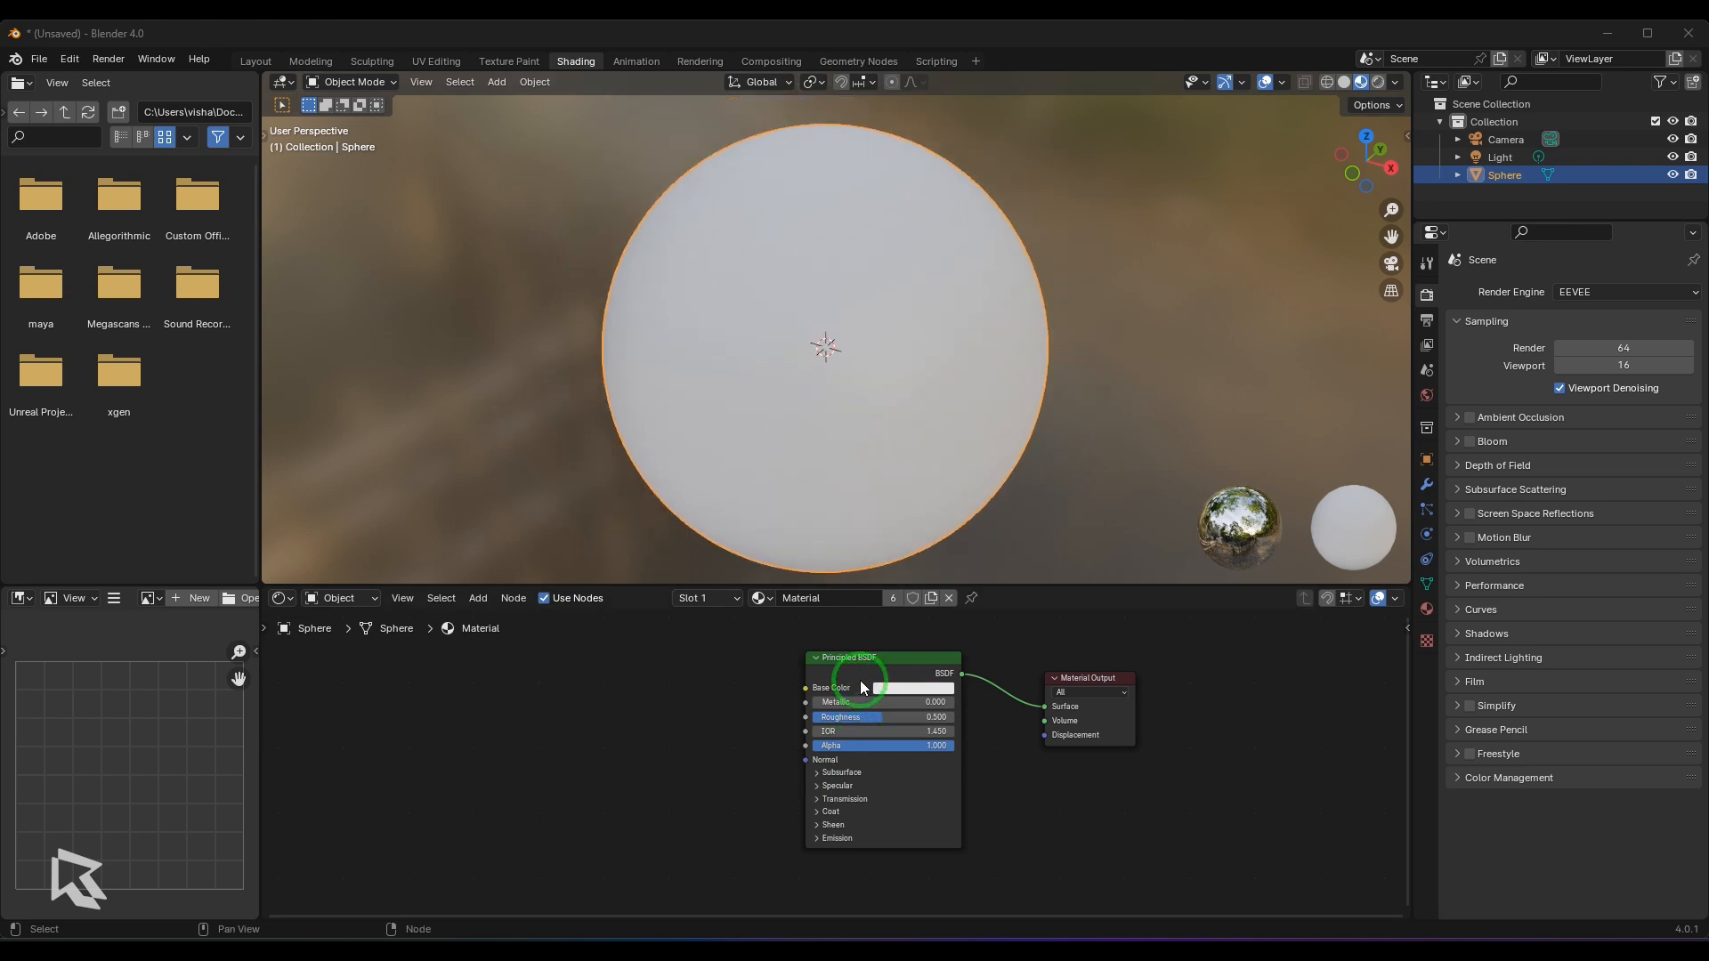
# - Add a Noise Texture node beside the Principled BSDF and link its Color output to Base Color
pyautogui.click(696, 686)
pyautogui.hotkey('shift', 'a')
pyautogui.moveTo(666, 698)
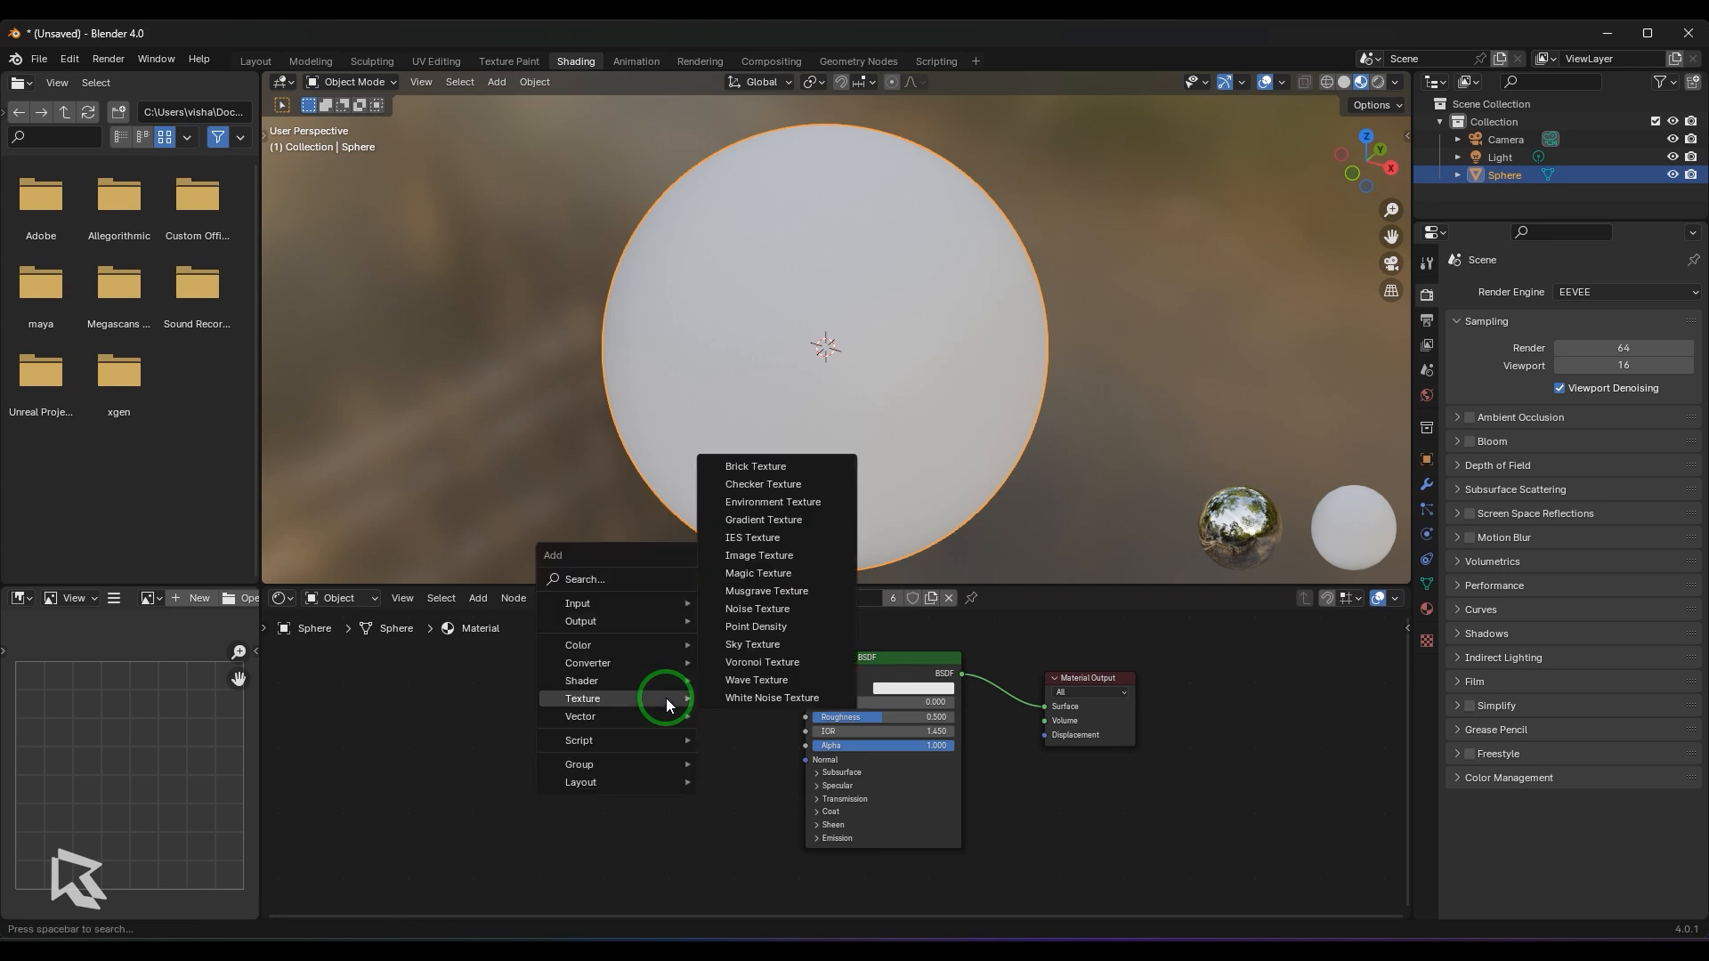
pyautogui.click(772, 610)
pyautogui.click(628, 659)
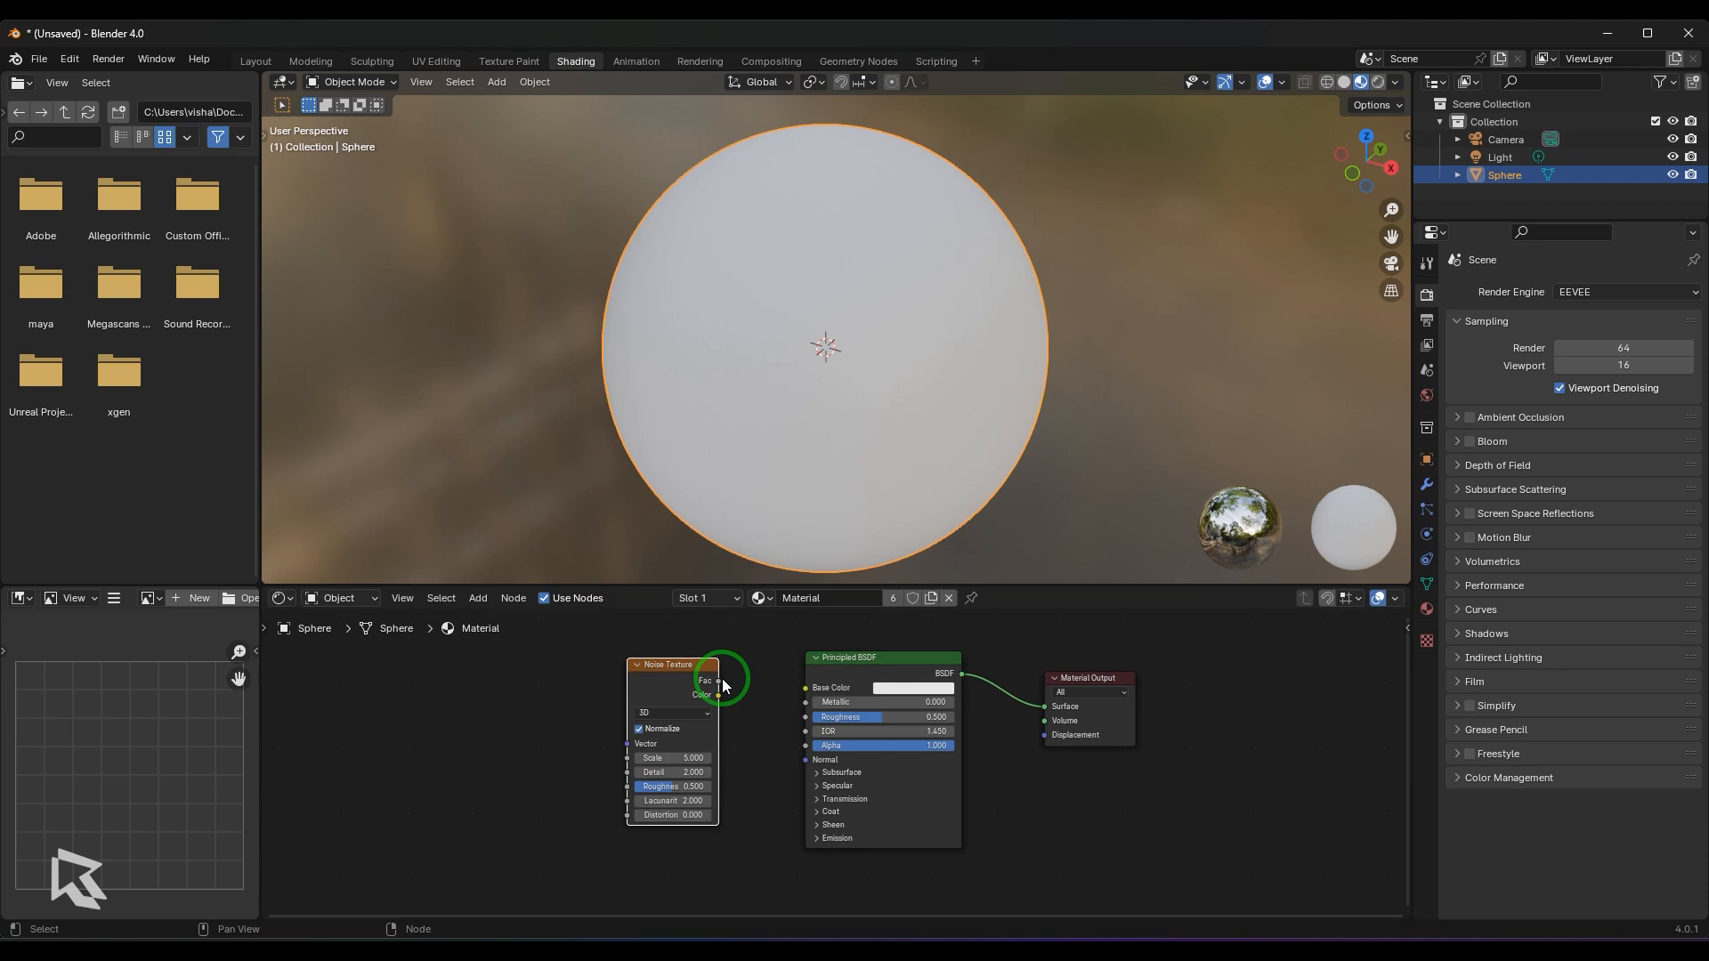
pyautogui.scroll(2, 721, 680)
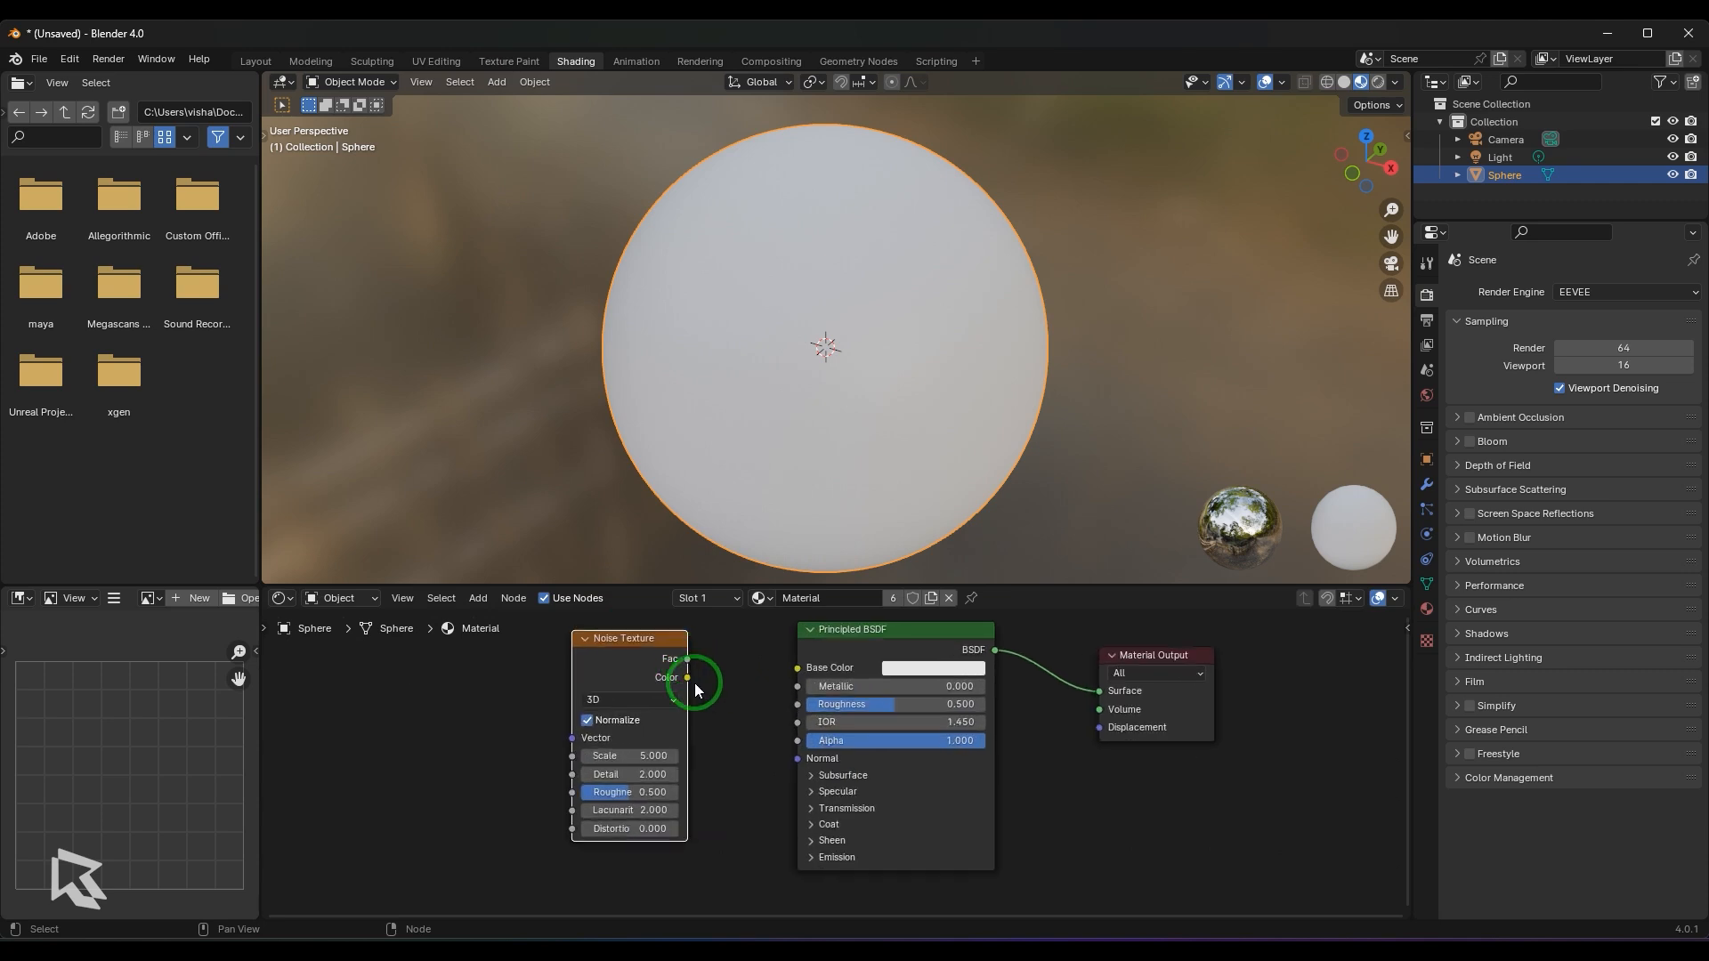
pyautogui.moveTo(688, 677); pyautogui.dragTo(797, 673)
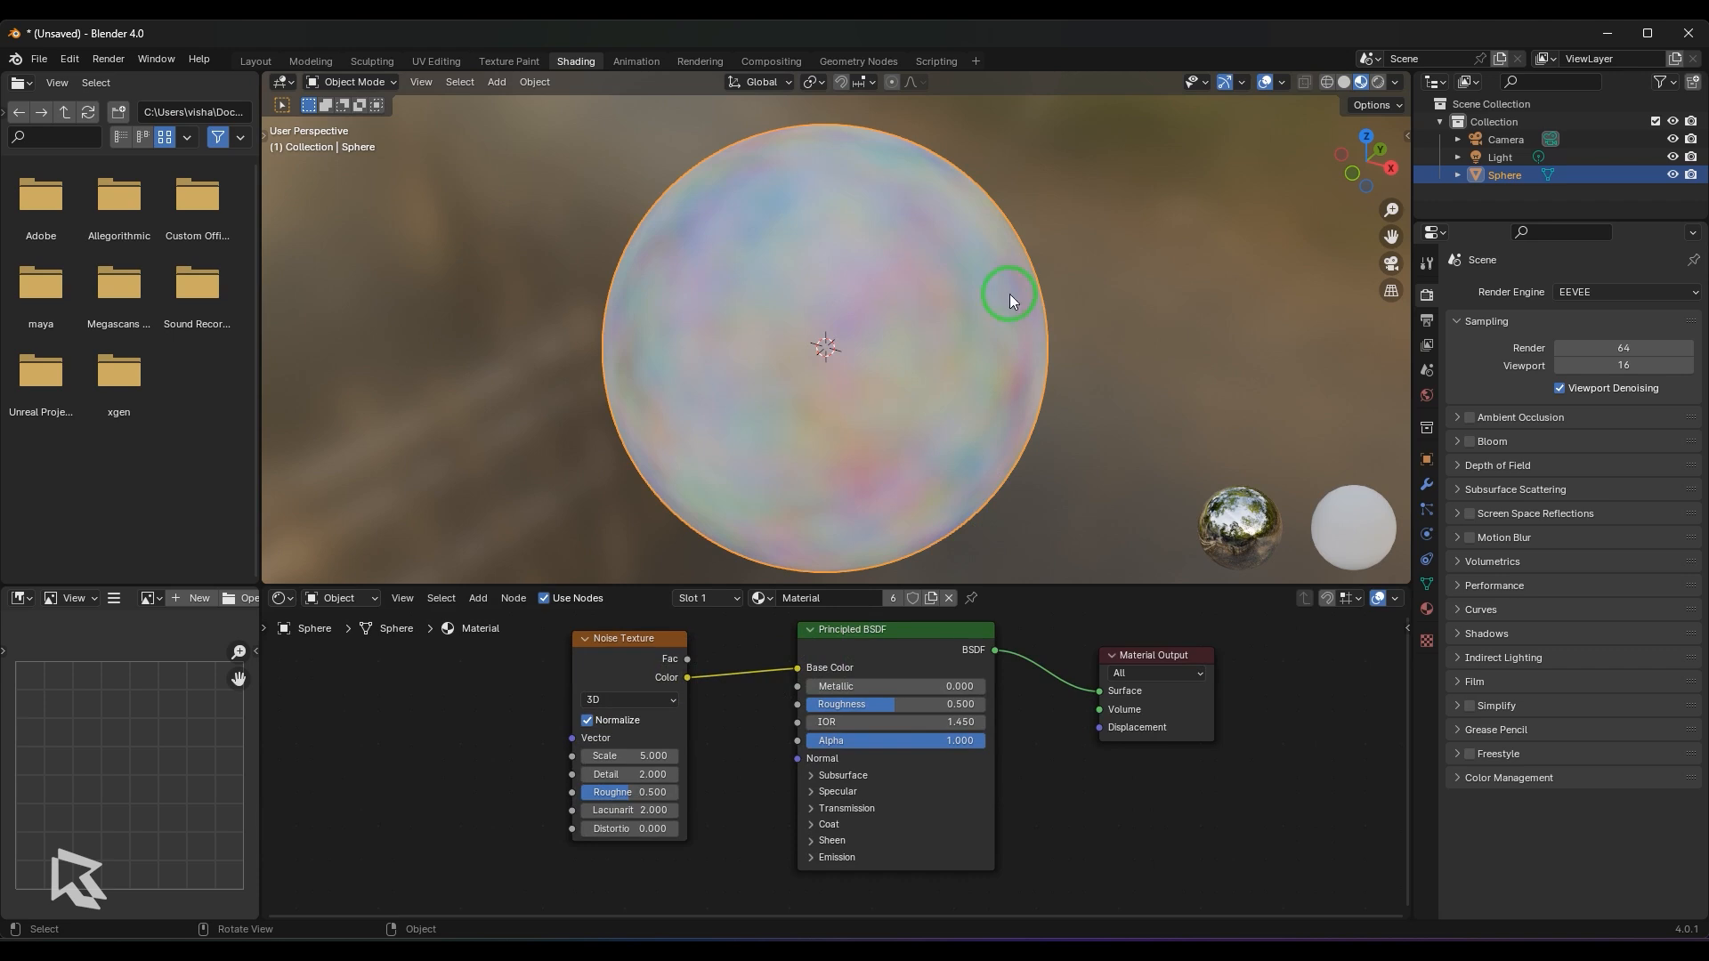
# - Turn off Normalize on the Noise Texture and preview its Fac output in Base Color before relinking Color
pyautogui.moveTo(1050, 415); pyautogui.dragTo(1081, 396, button='middle')
pyautogui.click(587, 720)
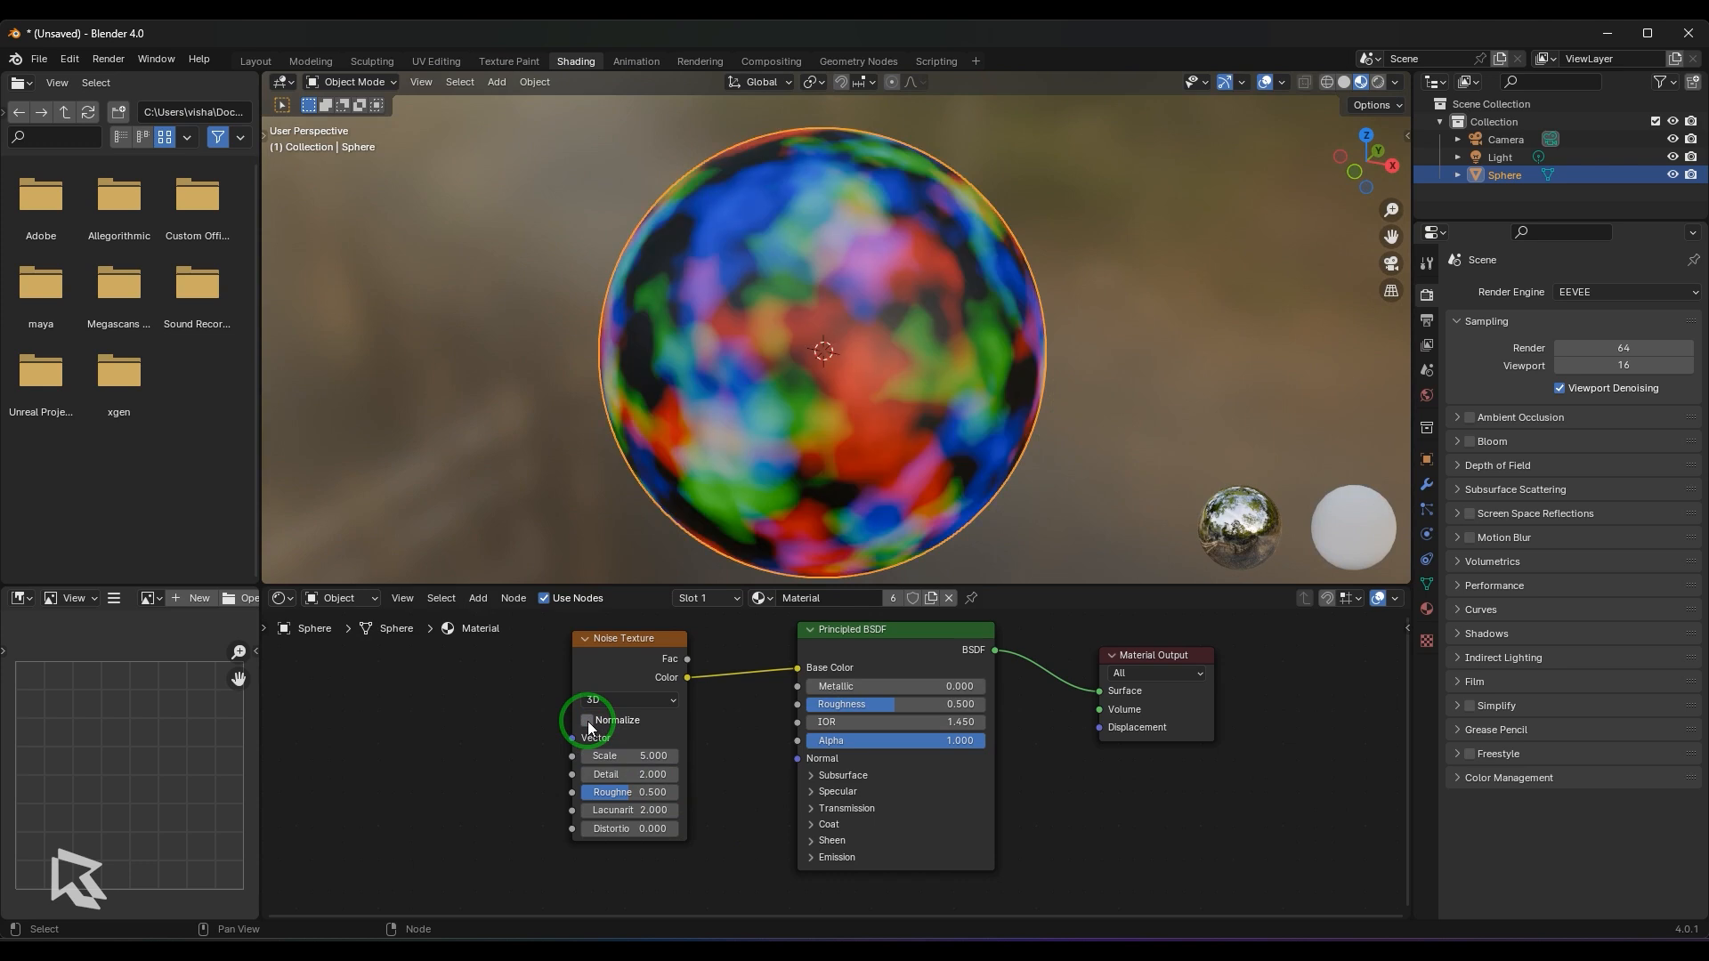
pyautogui.moveTo(688, 658); pyautogui.dragTo(783, 669)
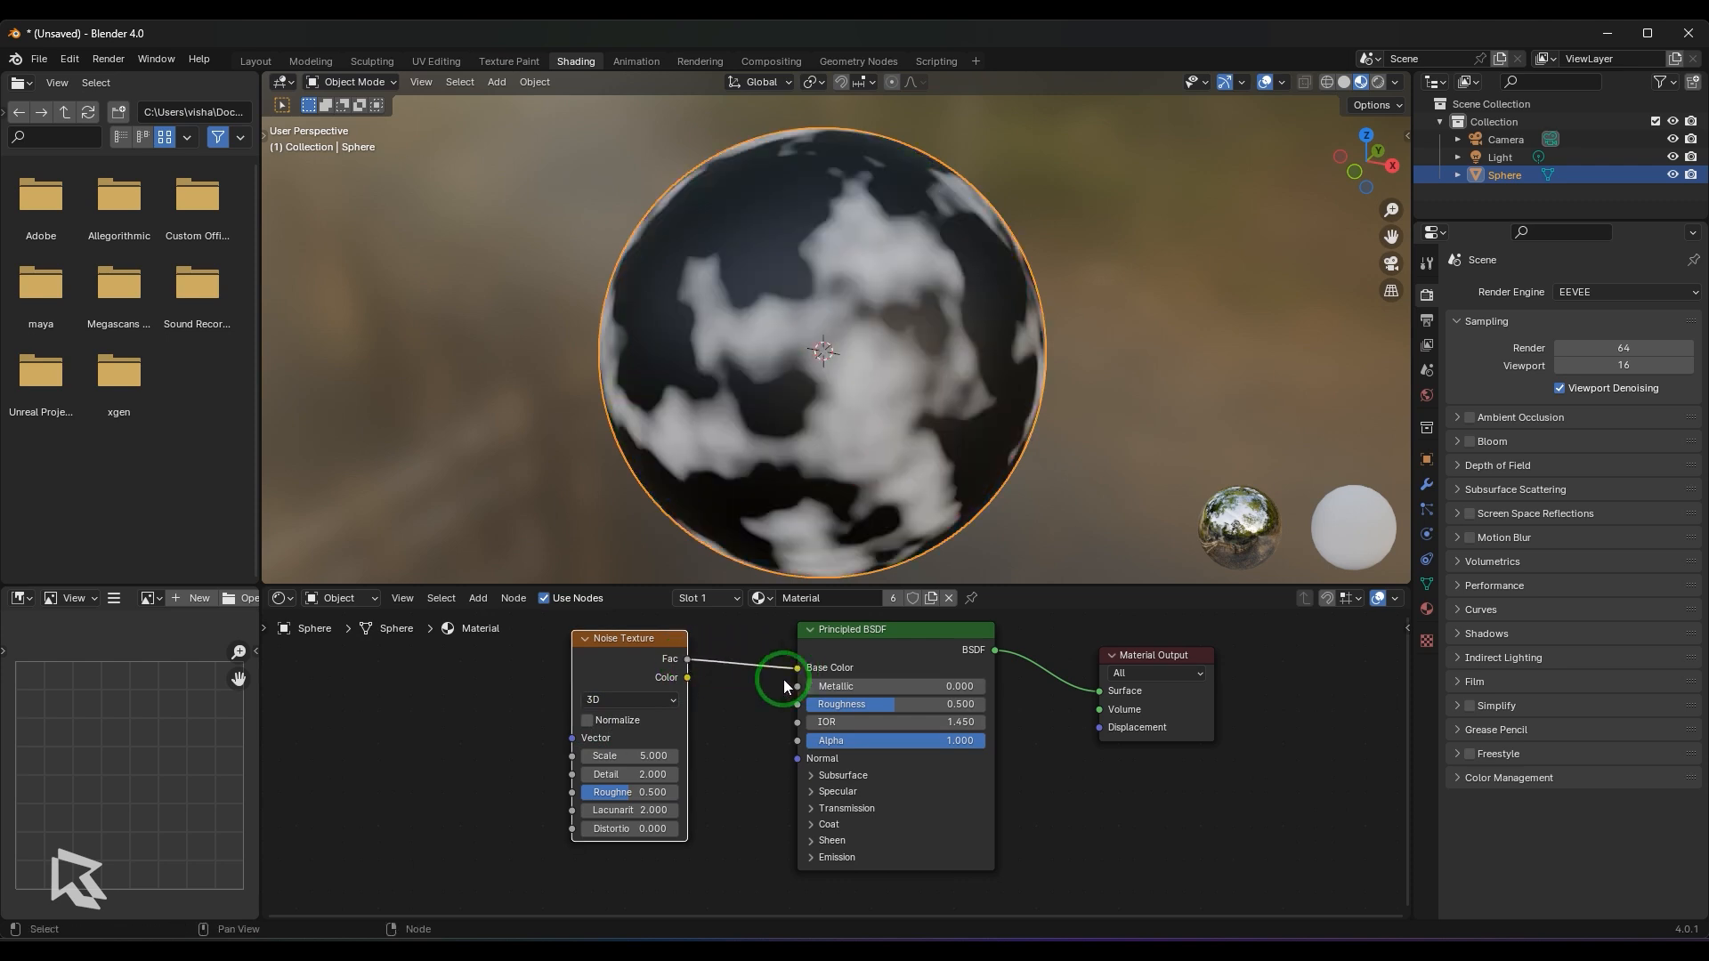
pyautogui.moveTo(688, 677); pyautogui.dragTo(786, 656)
# - Switch Normalize back on and off again to compare the noise colours on the sphere
pyautogui.click(587, 721)
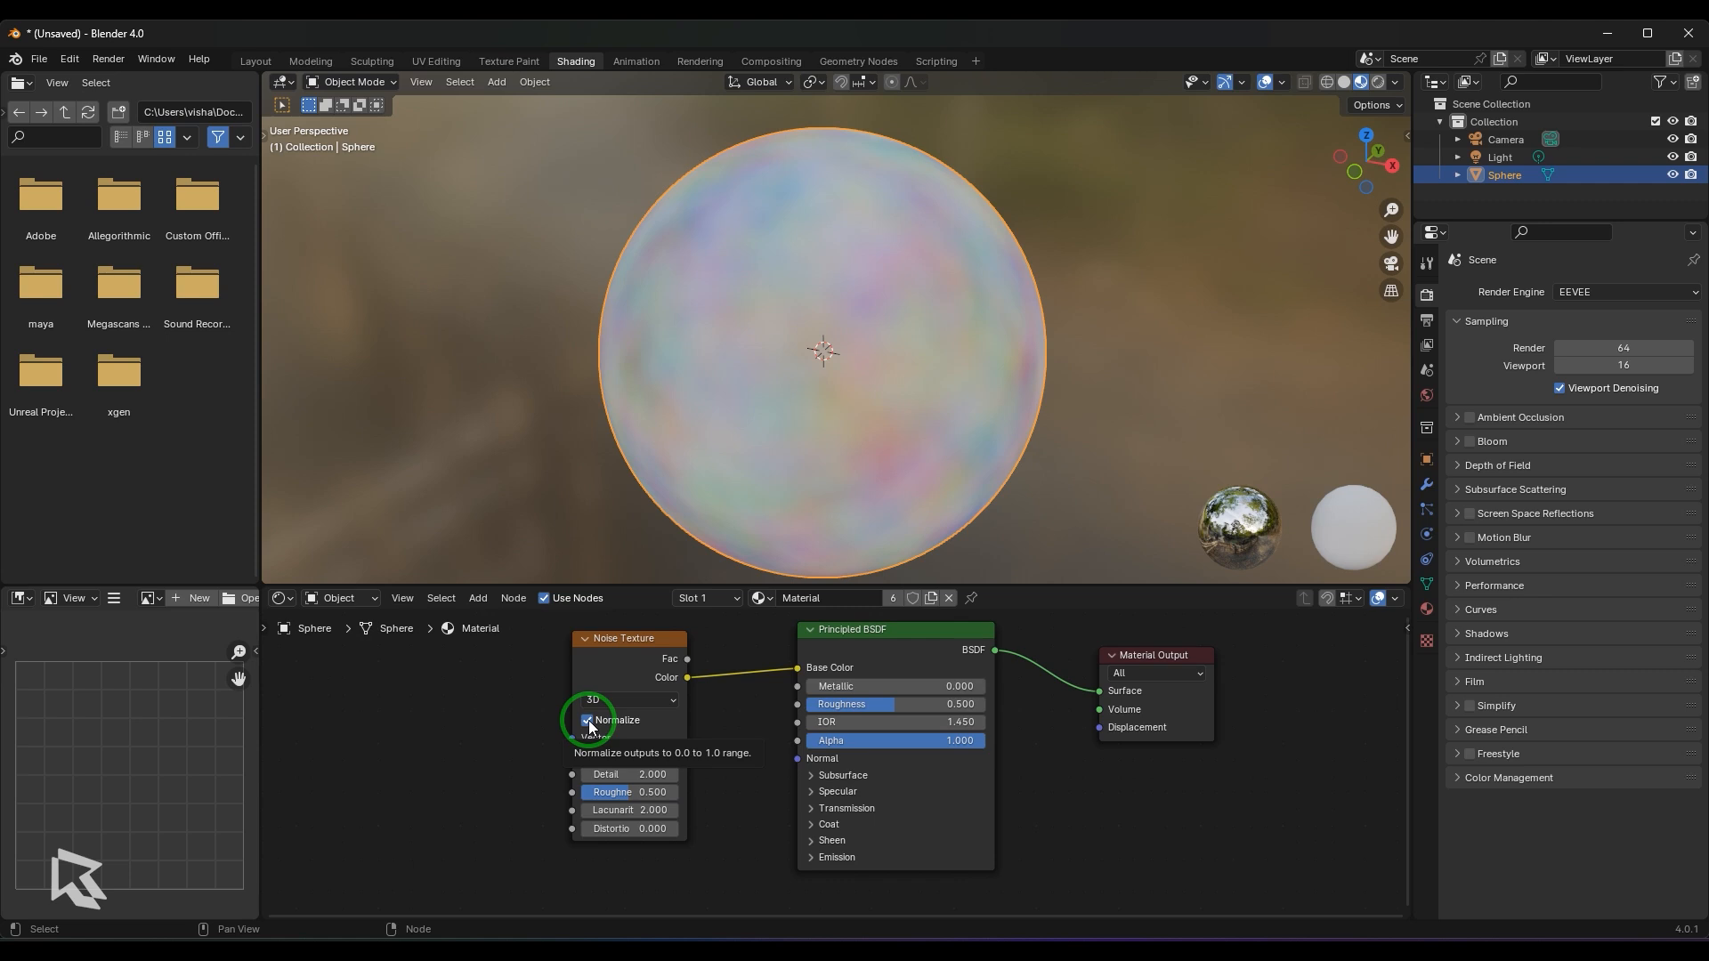
pyautogui.click(588, 721)
pyautogui.click(588, 722)
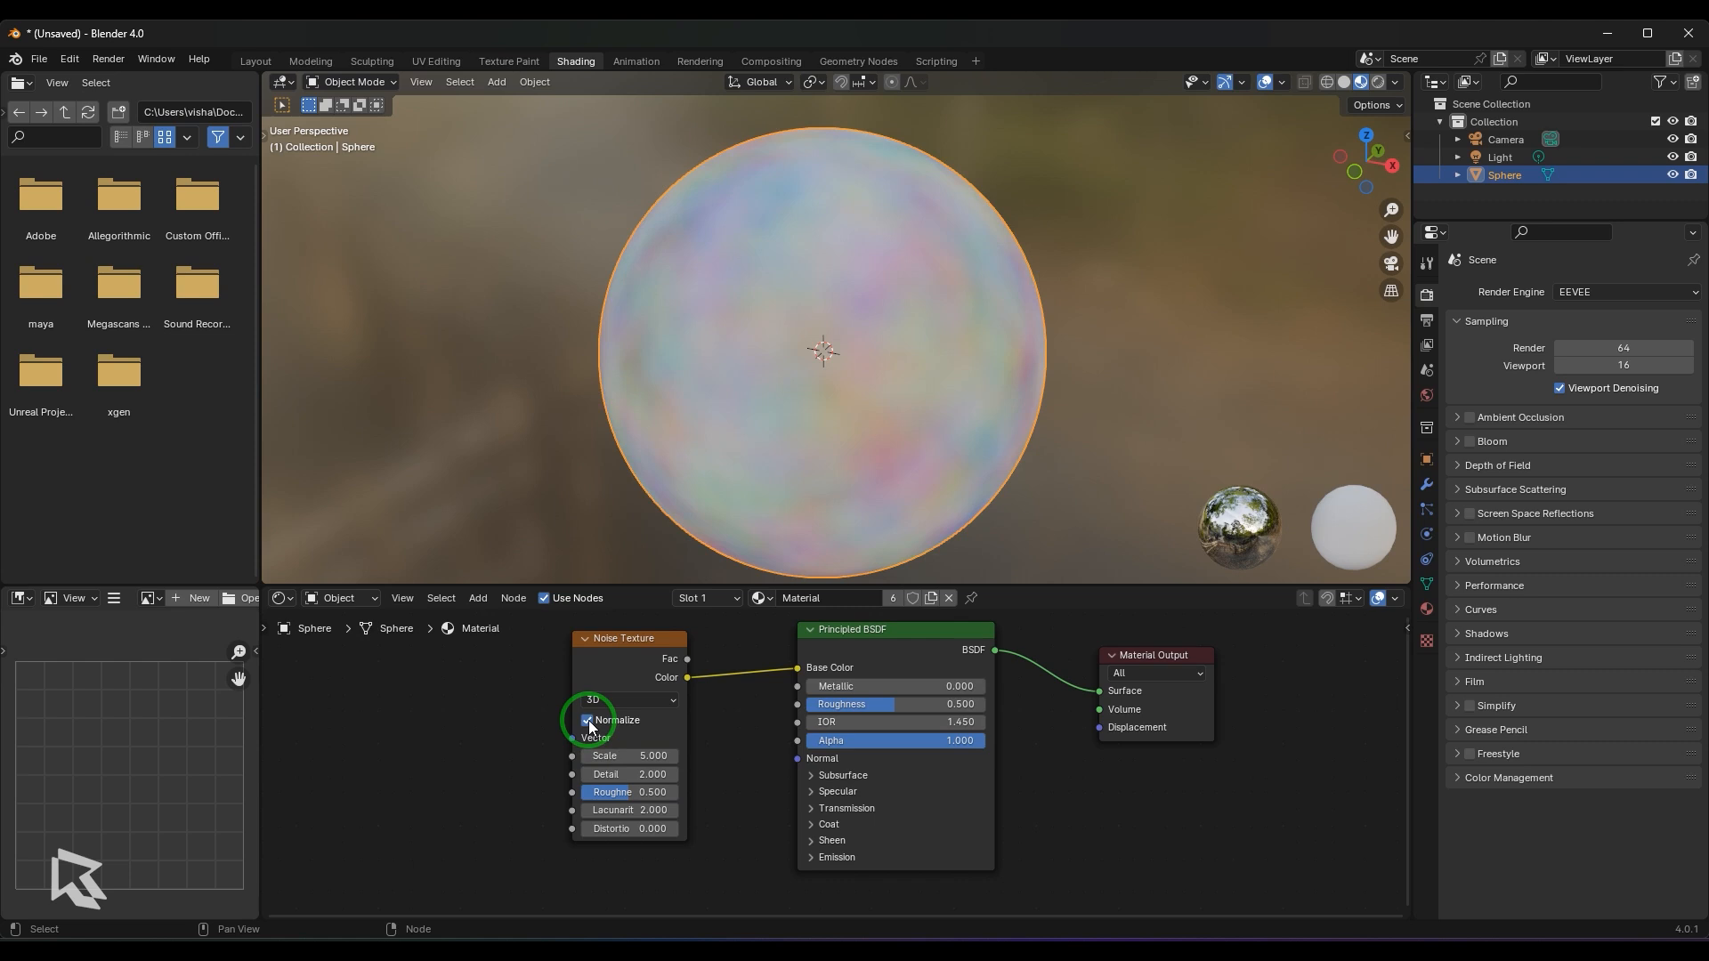
pyautogui.click(588, 721)
# - Inspect the sphere with the Noise Texture's Fac output in Base Color and restore the Color link
pyautogui.scroll(2, 935, 400)
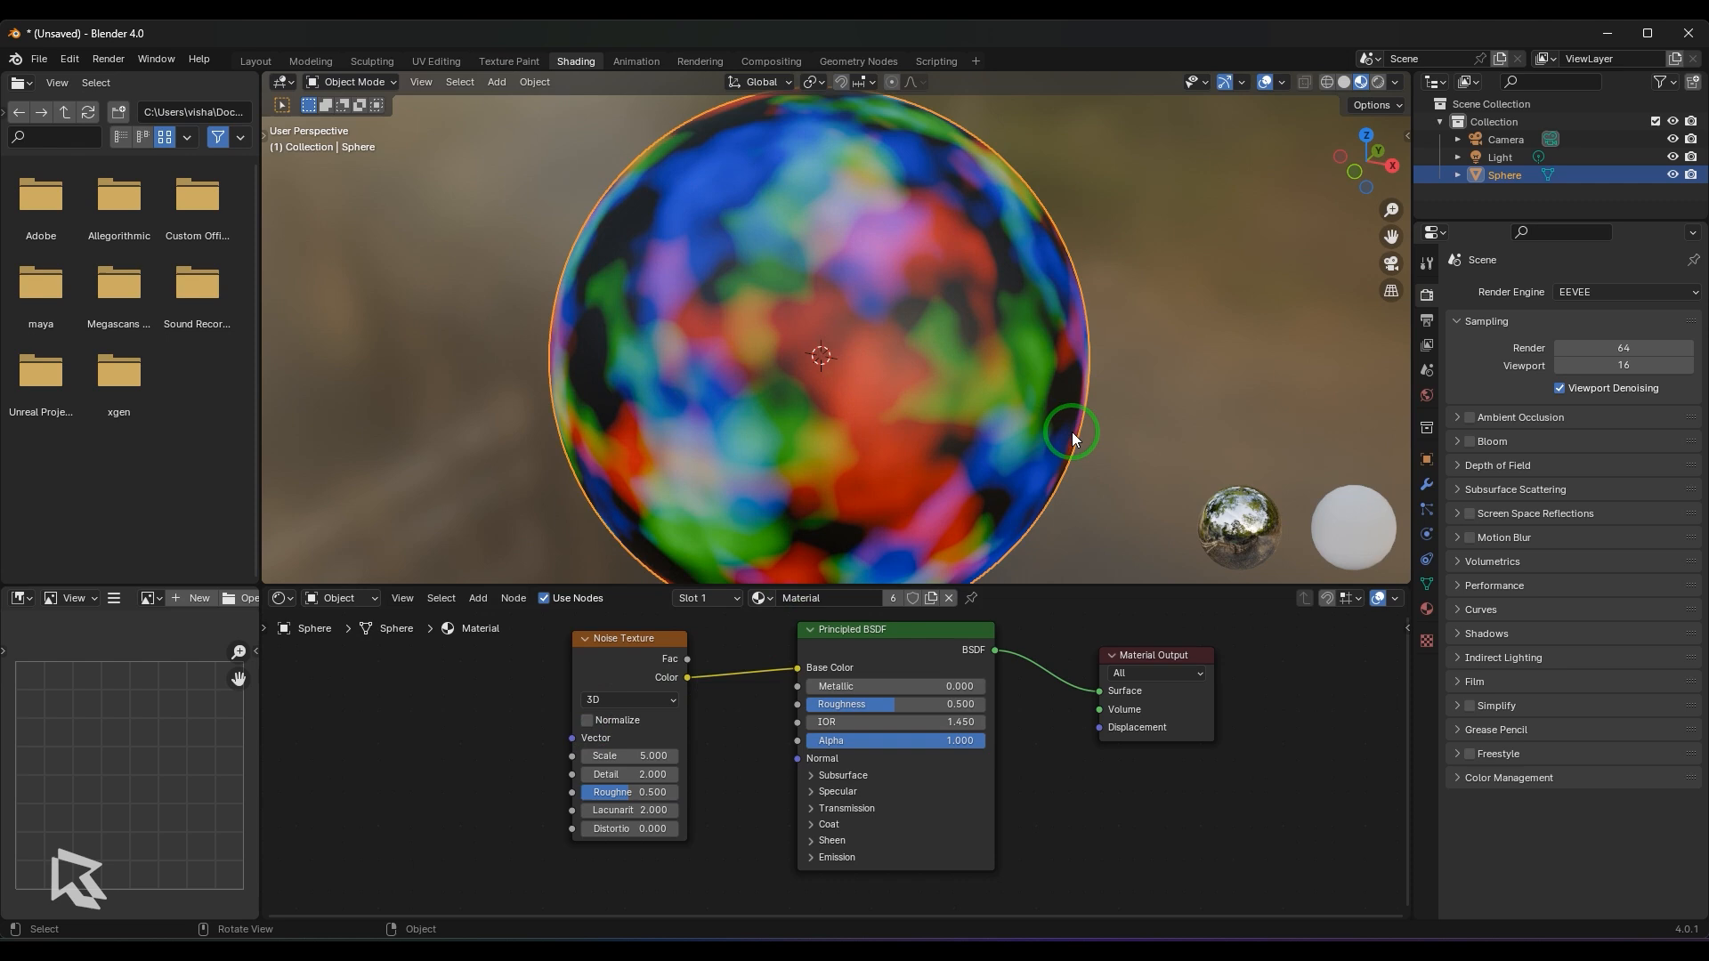
pyautogui.moveTo(1072, 431)
pyautogui.mouseDown(button='middle')
pyautogui.moveTo(893, 425)
pyautogui.moveTo(1055, 394)
pyautogui.moveTo(1045, 446)
pyautogui.mouseUp(button='middle')
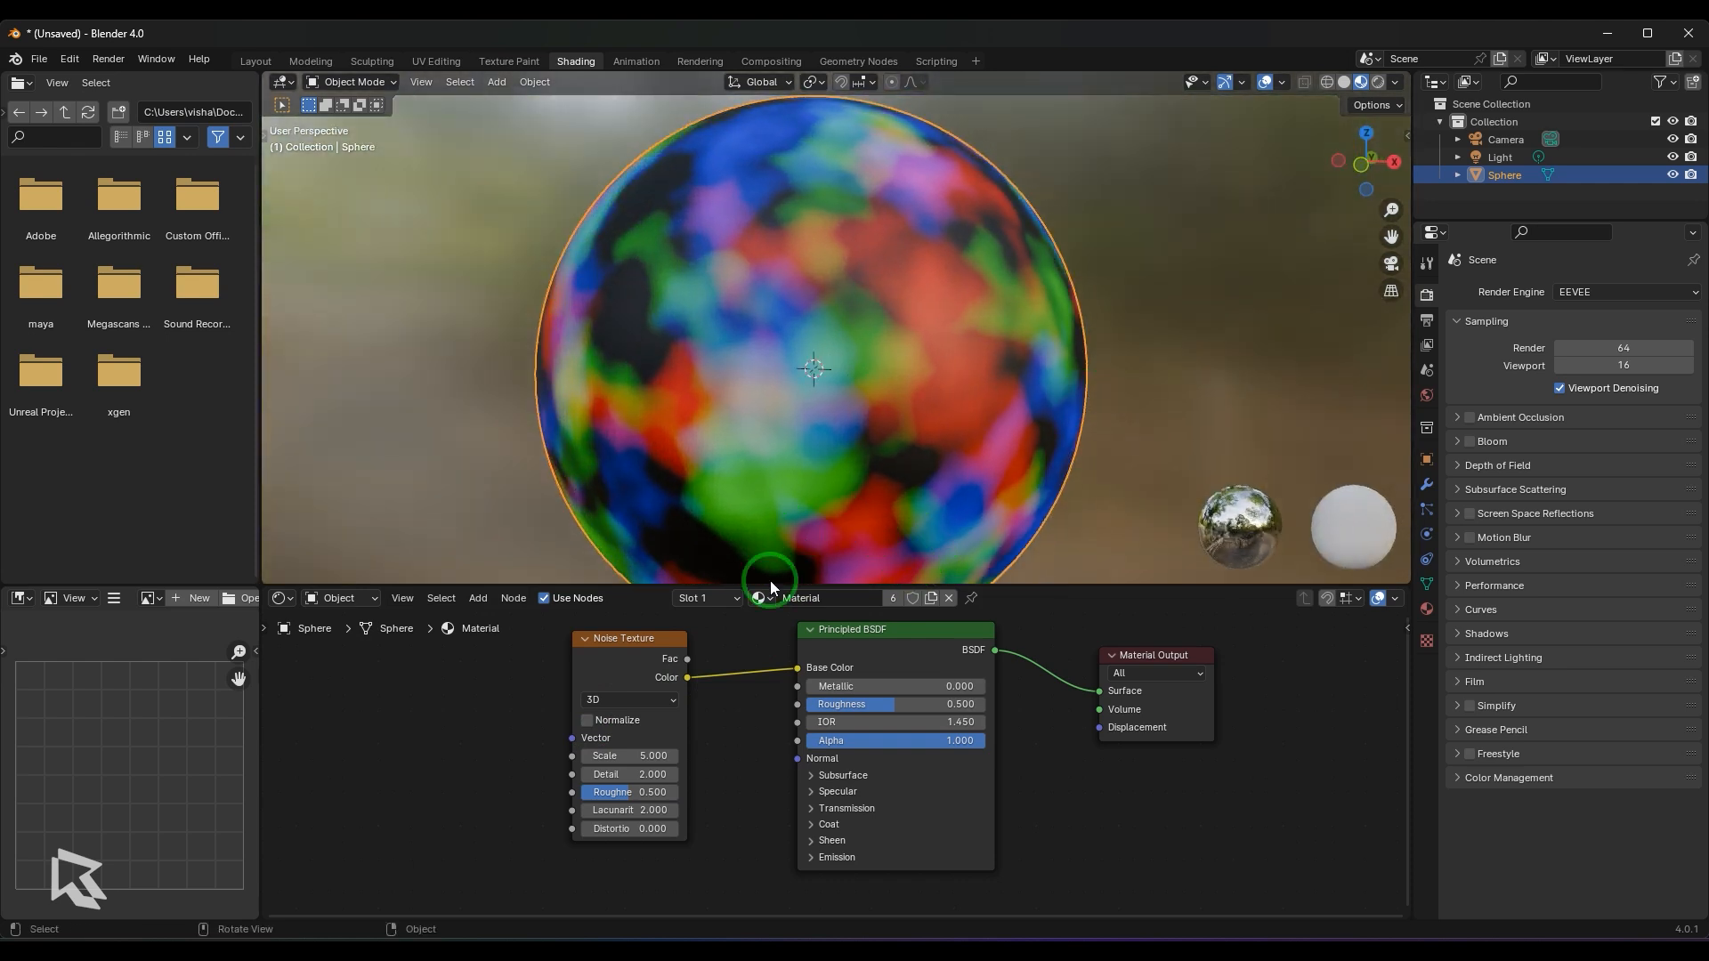
pyautogui.moveTo(687, 659); pyautogui.dragTo(799, 669)
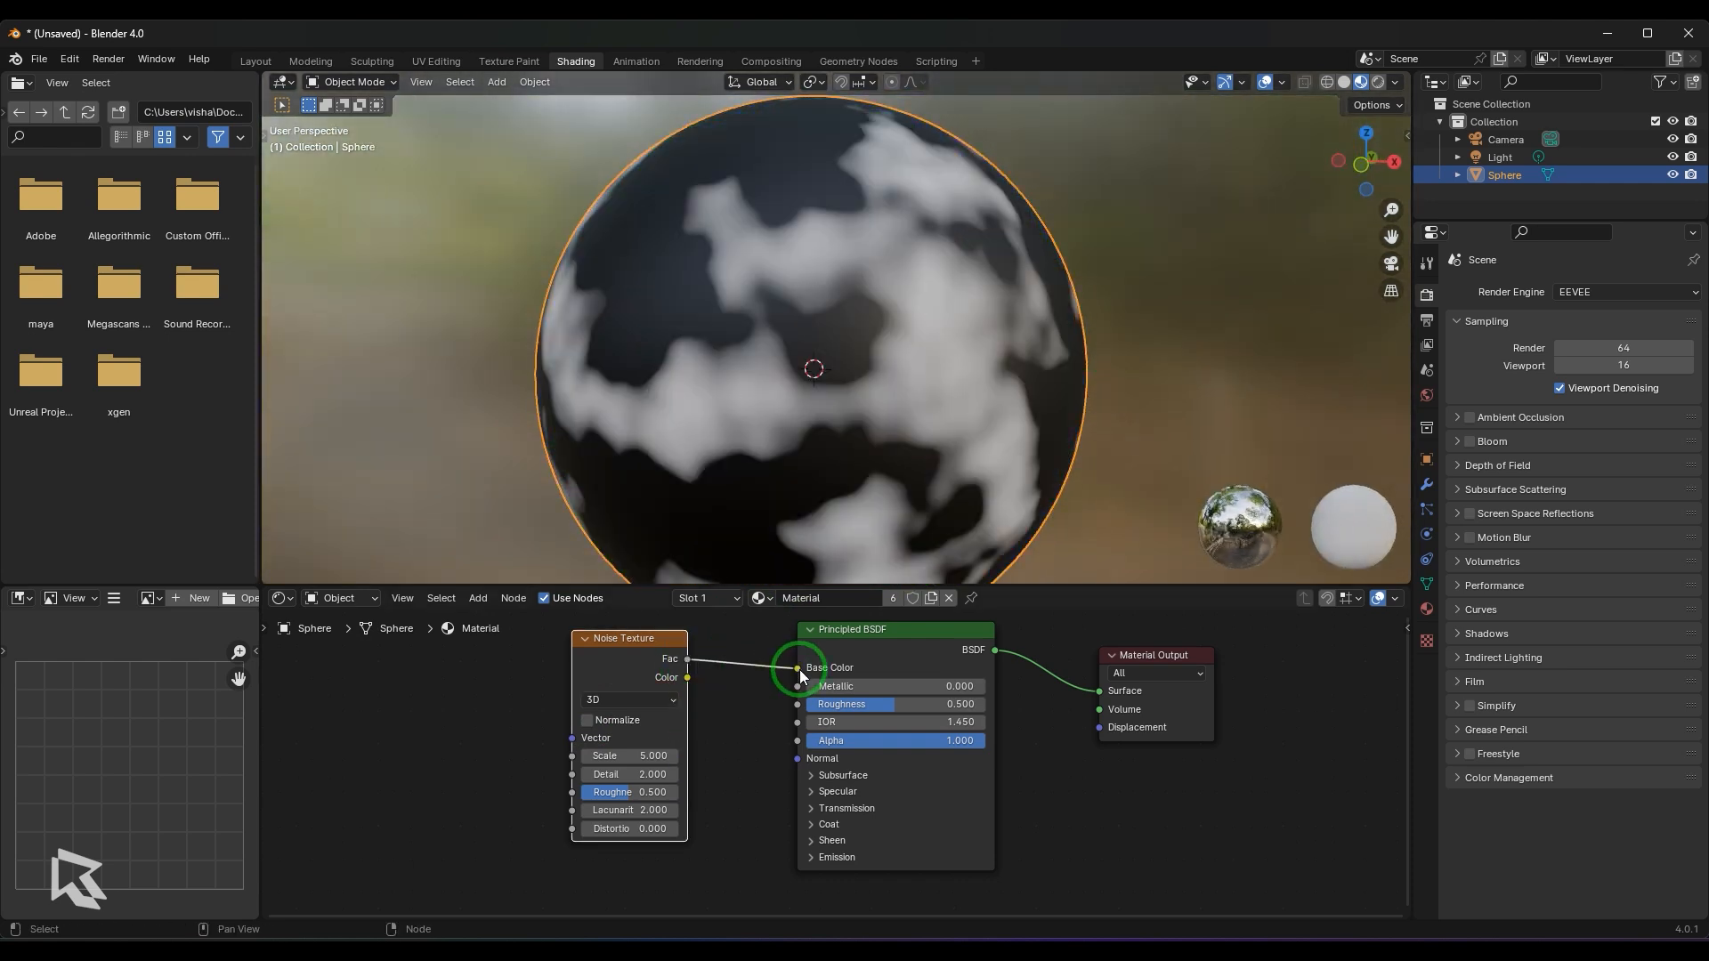
pyautogui.moveTo(687, 678); pyautogui.dragTo(792, 664)
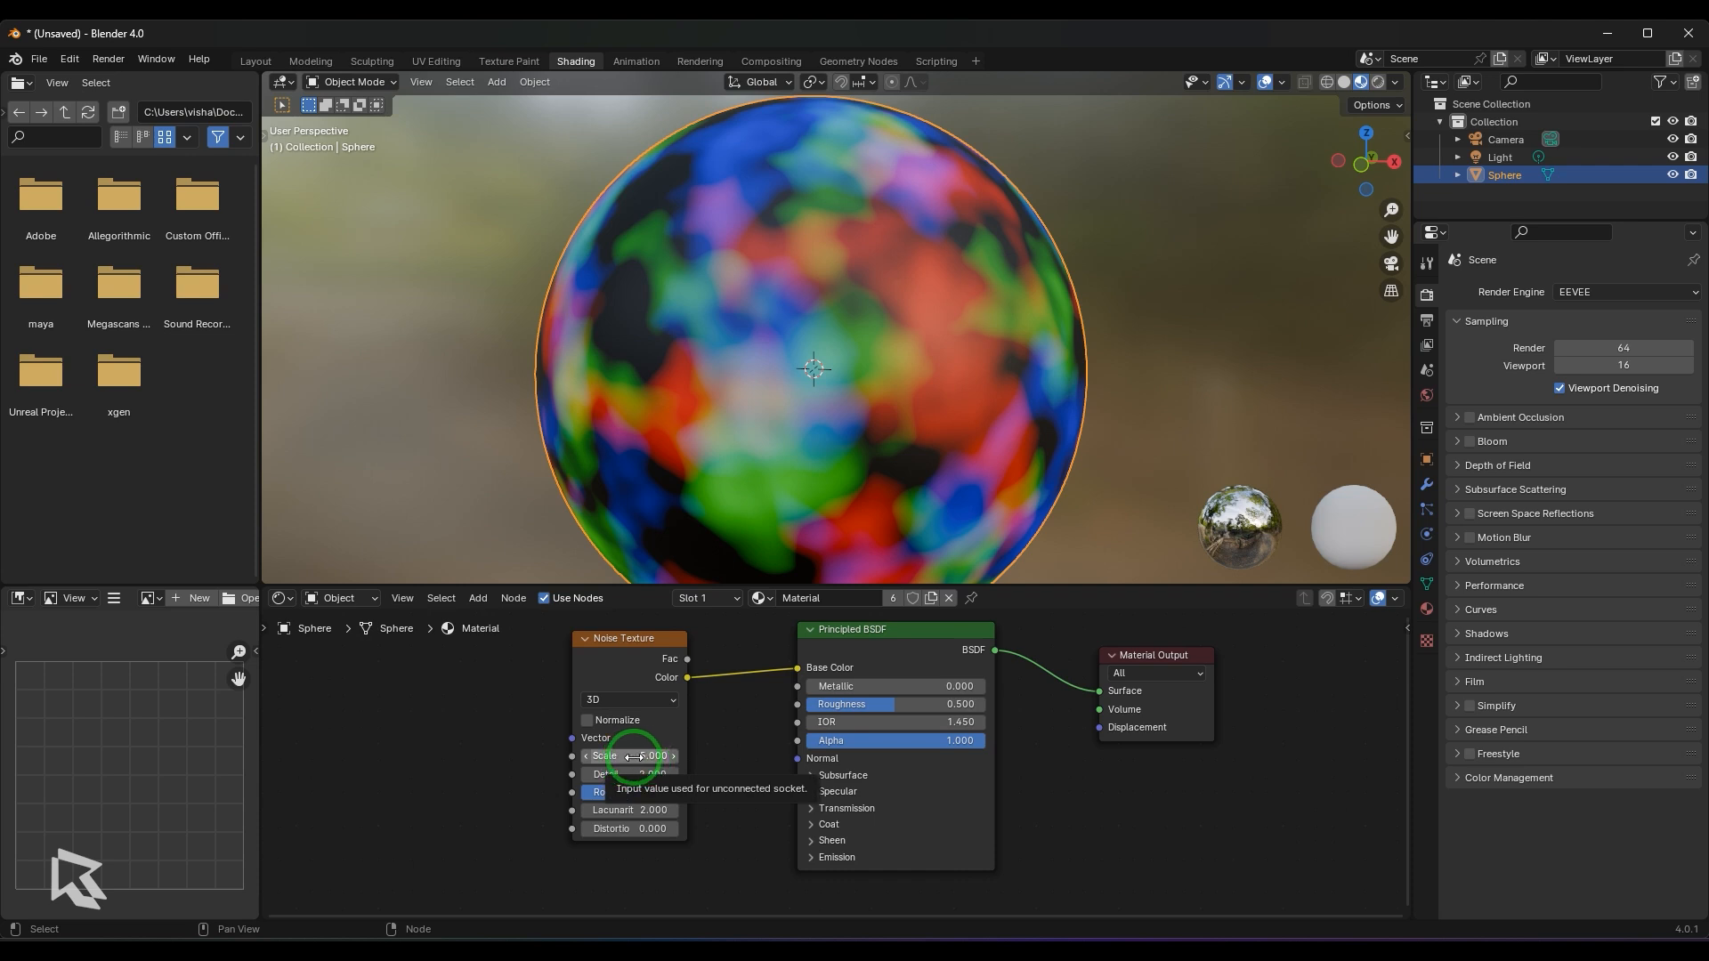
# - Try a Noise Texture Scale of 11.8 and lower values, and reset Scale to 5
pyautogui.moveTo(637, 756); pyautogui.dragTo(700, 762)
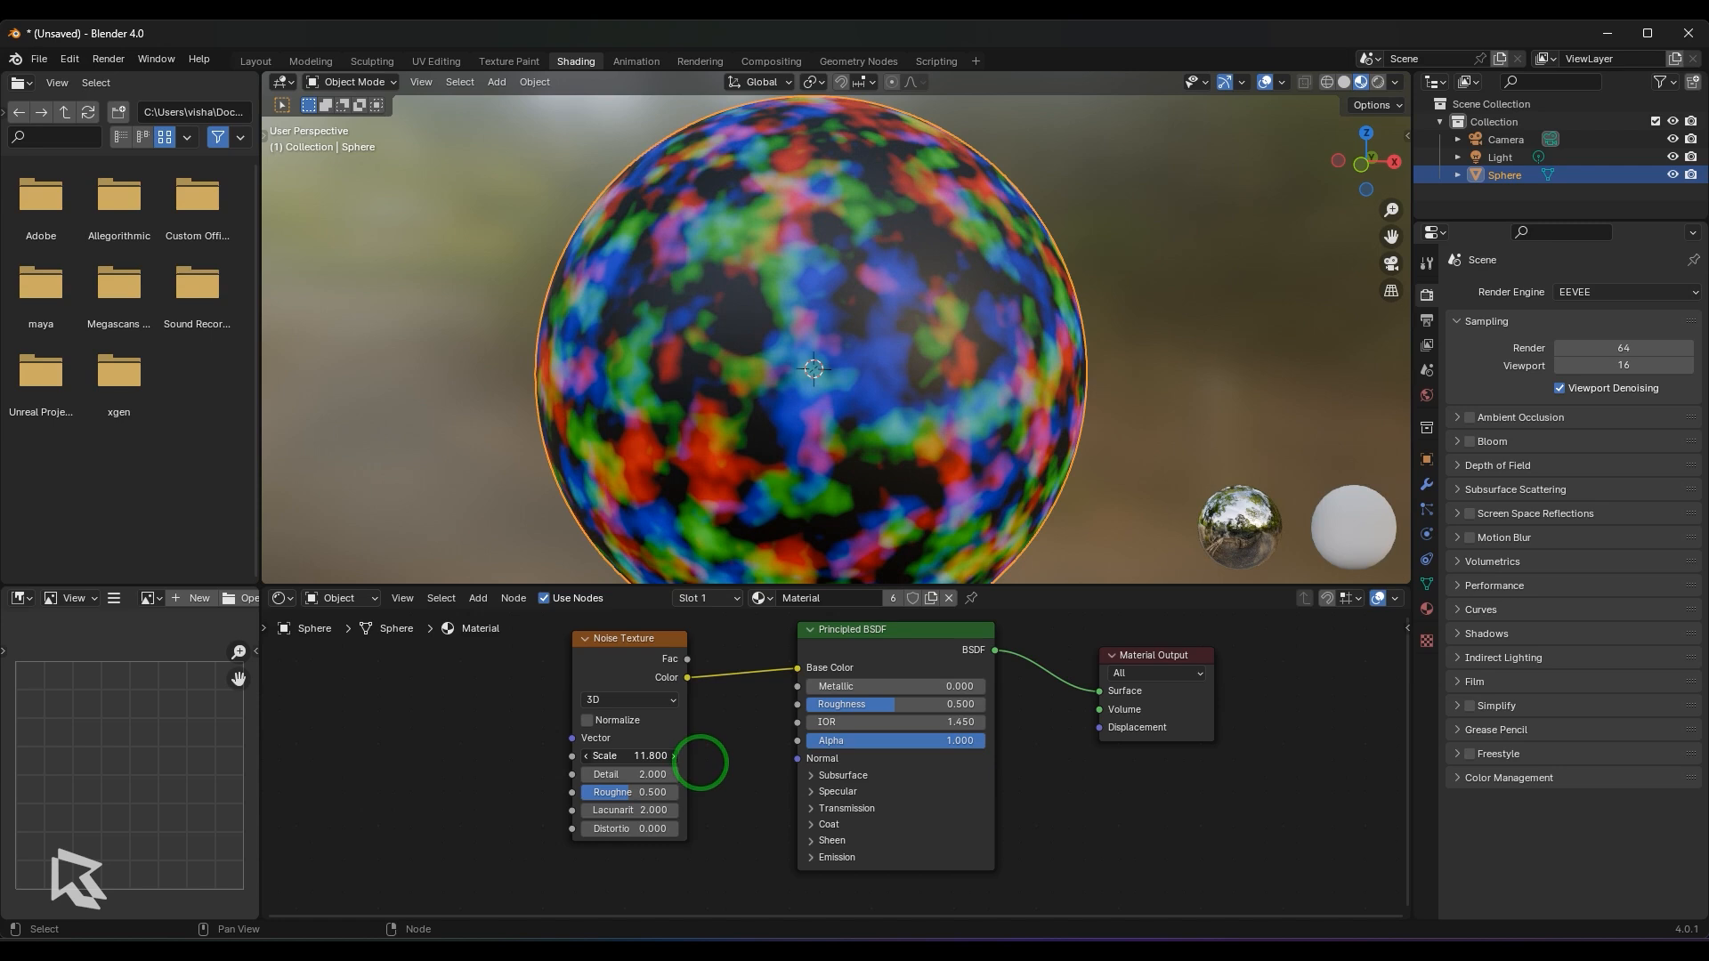
pyautogui.moveTo(640, 755); pyautogui.dragTo(609, 756)
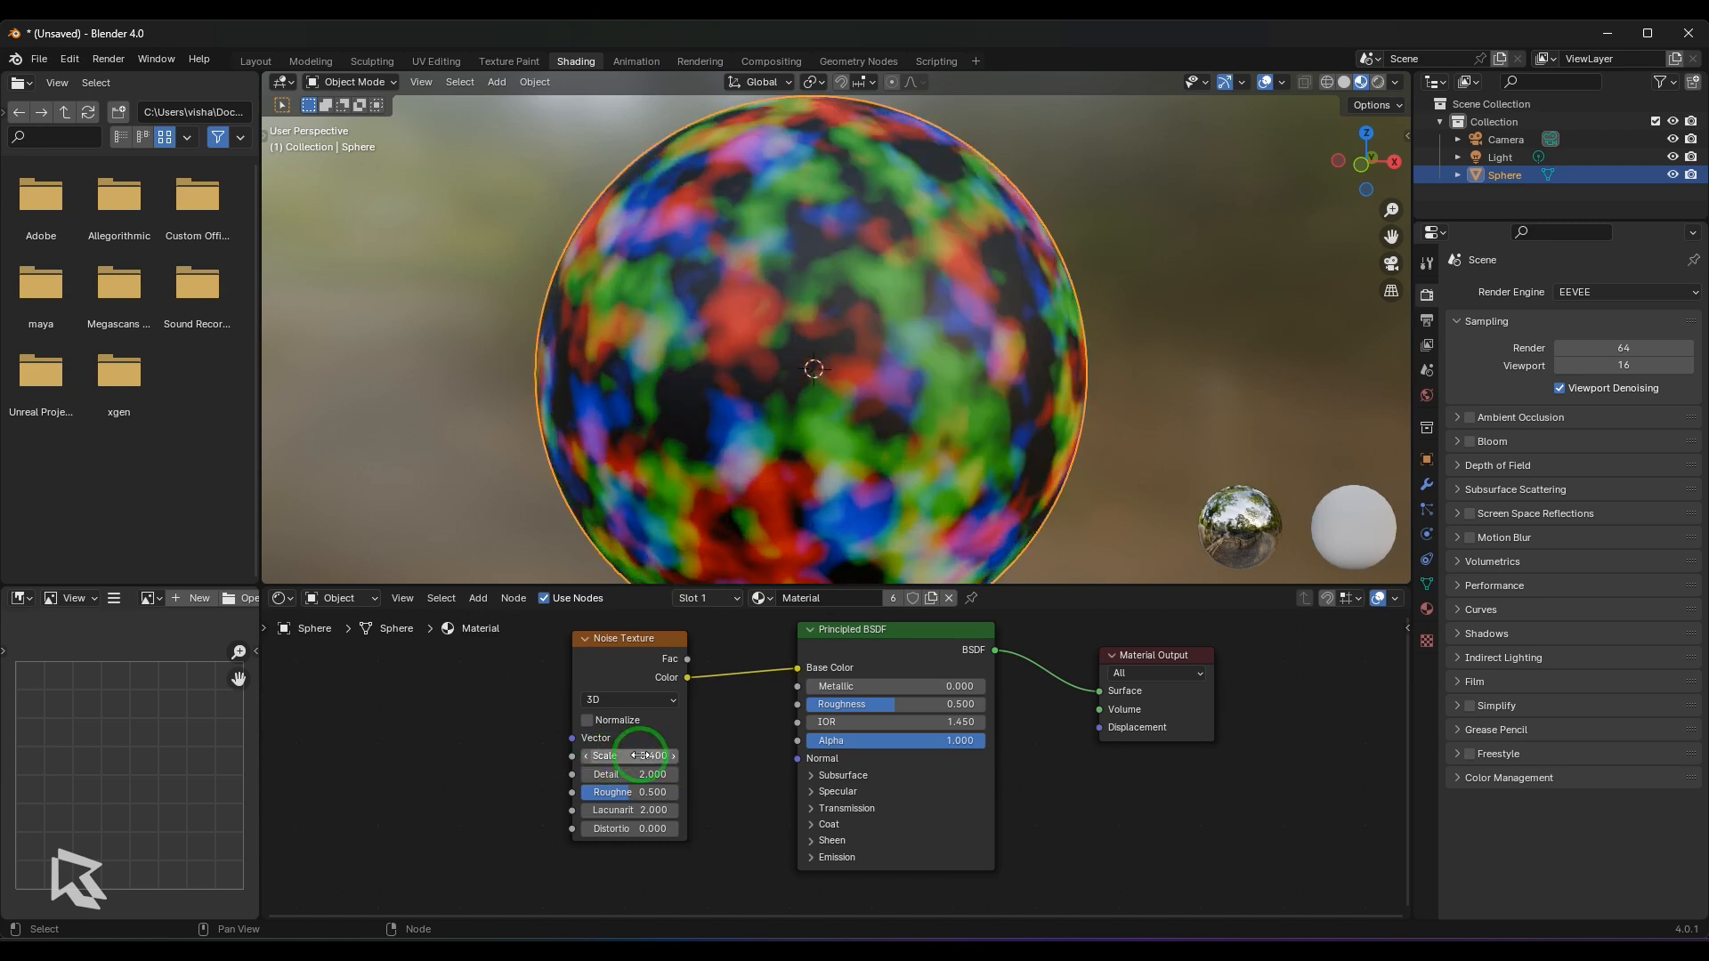
pyautogui.click(654, 755)
pyautogui.write('5')
pyautogui.press('Return')
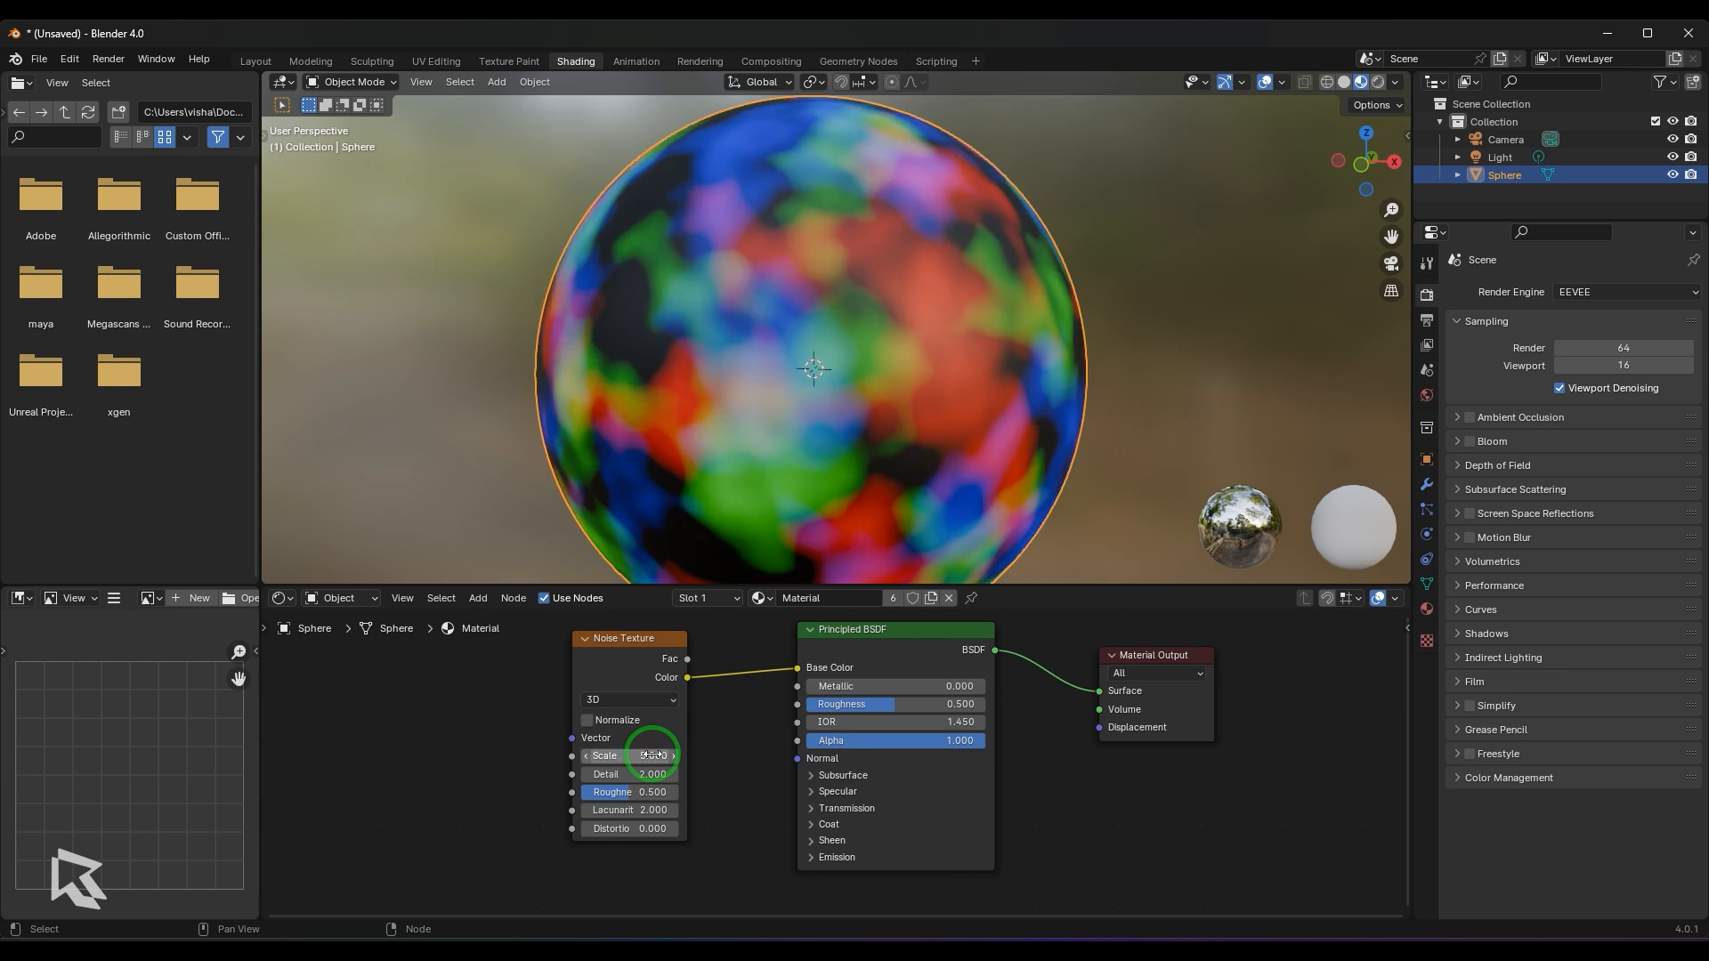
# - Raise the Noise Texture Scale to about 14.1 to compare the pattern, and restore it to 5
pyautogui.scroll(2, 932, 410)
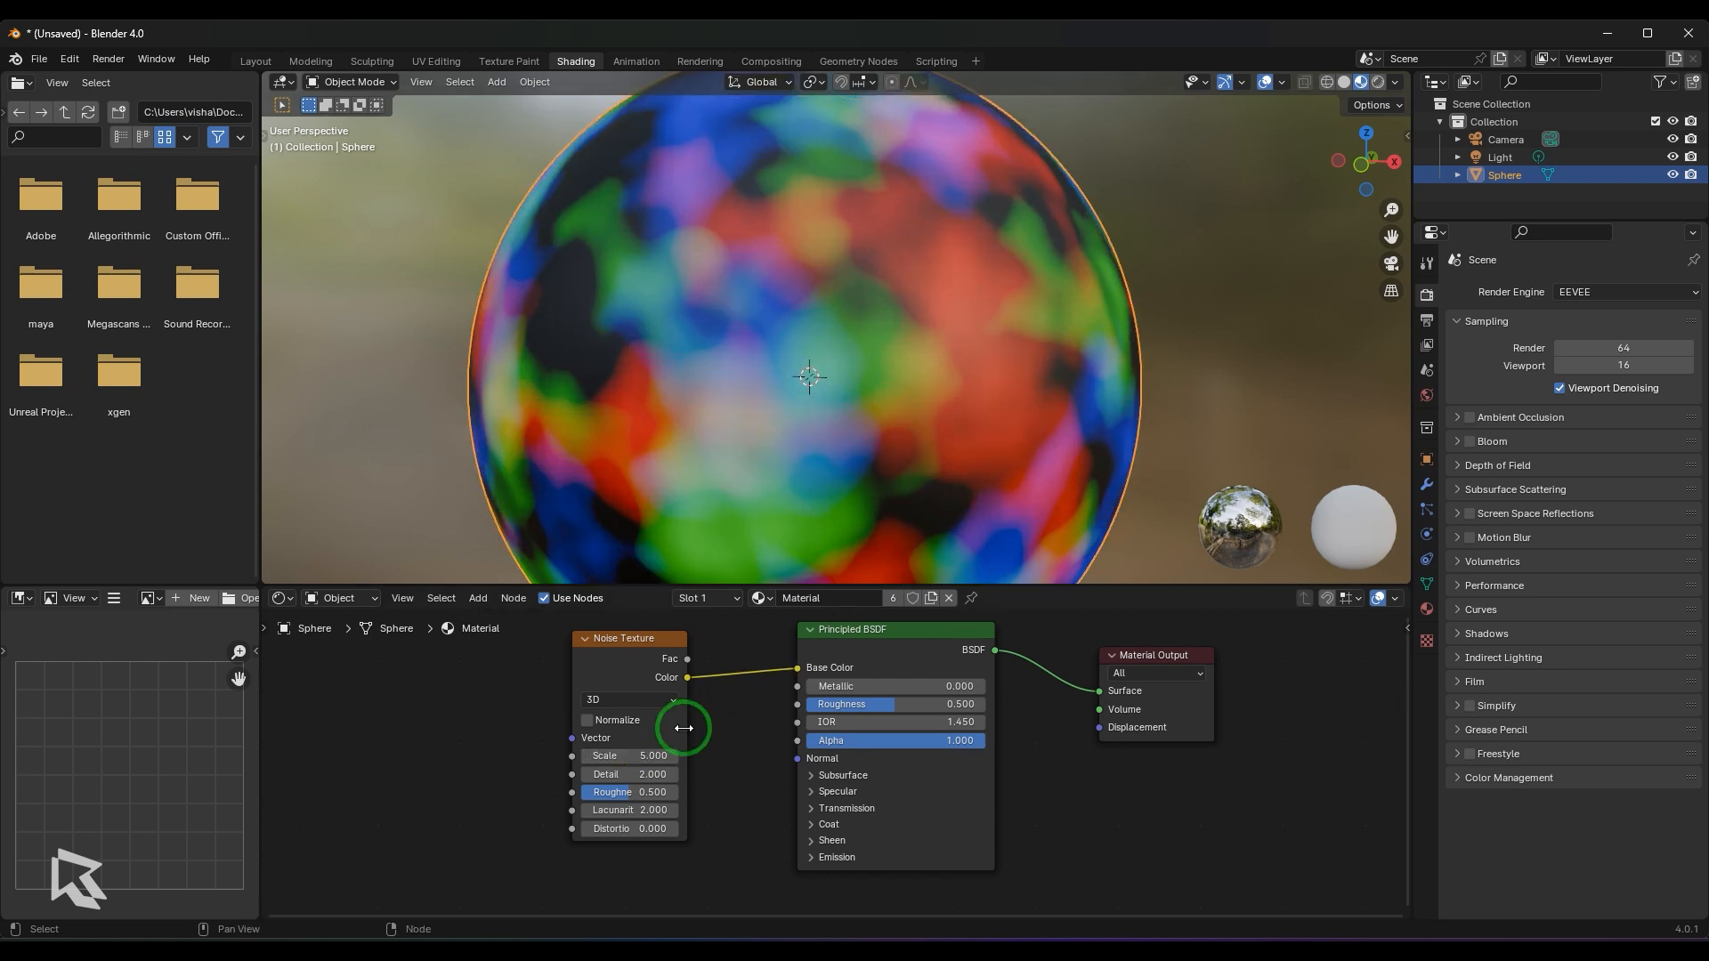
pyautogui.moveTo(648, 756); pyautogui.dragTo(724, 755)
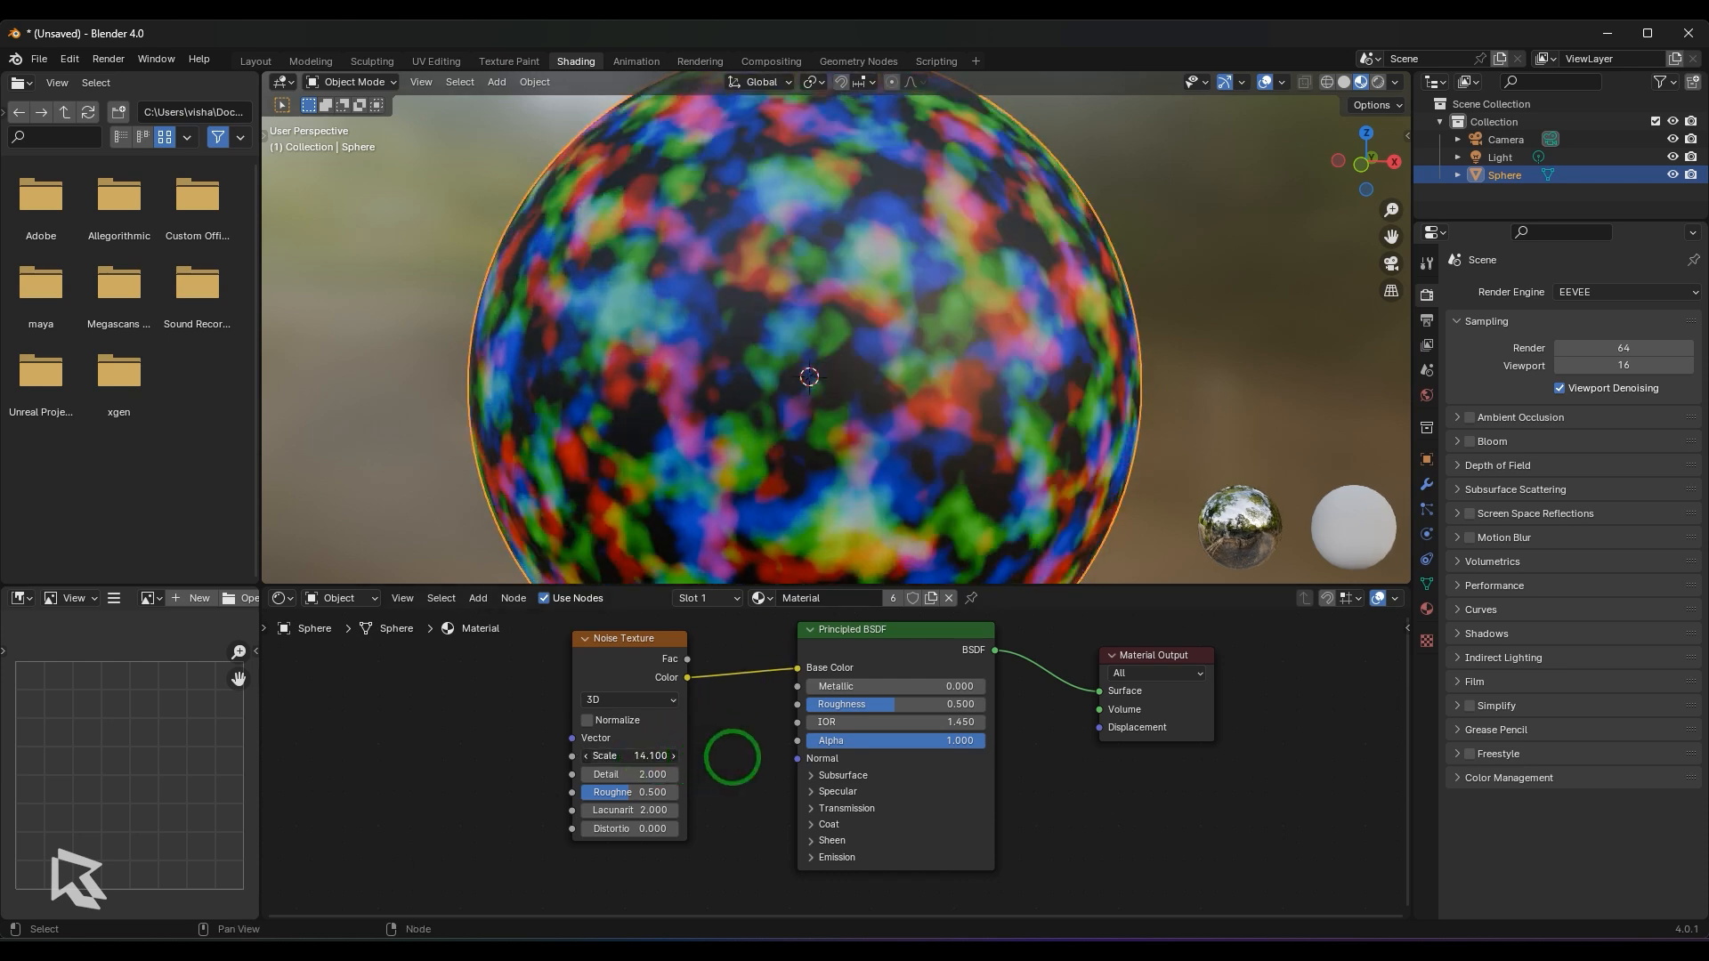
pyautogui.click(636, 755)
pyautogui.write('5')
pyautogui.press('Return')
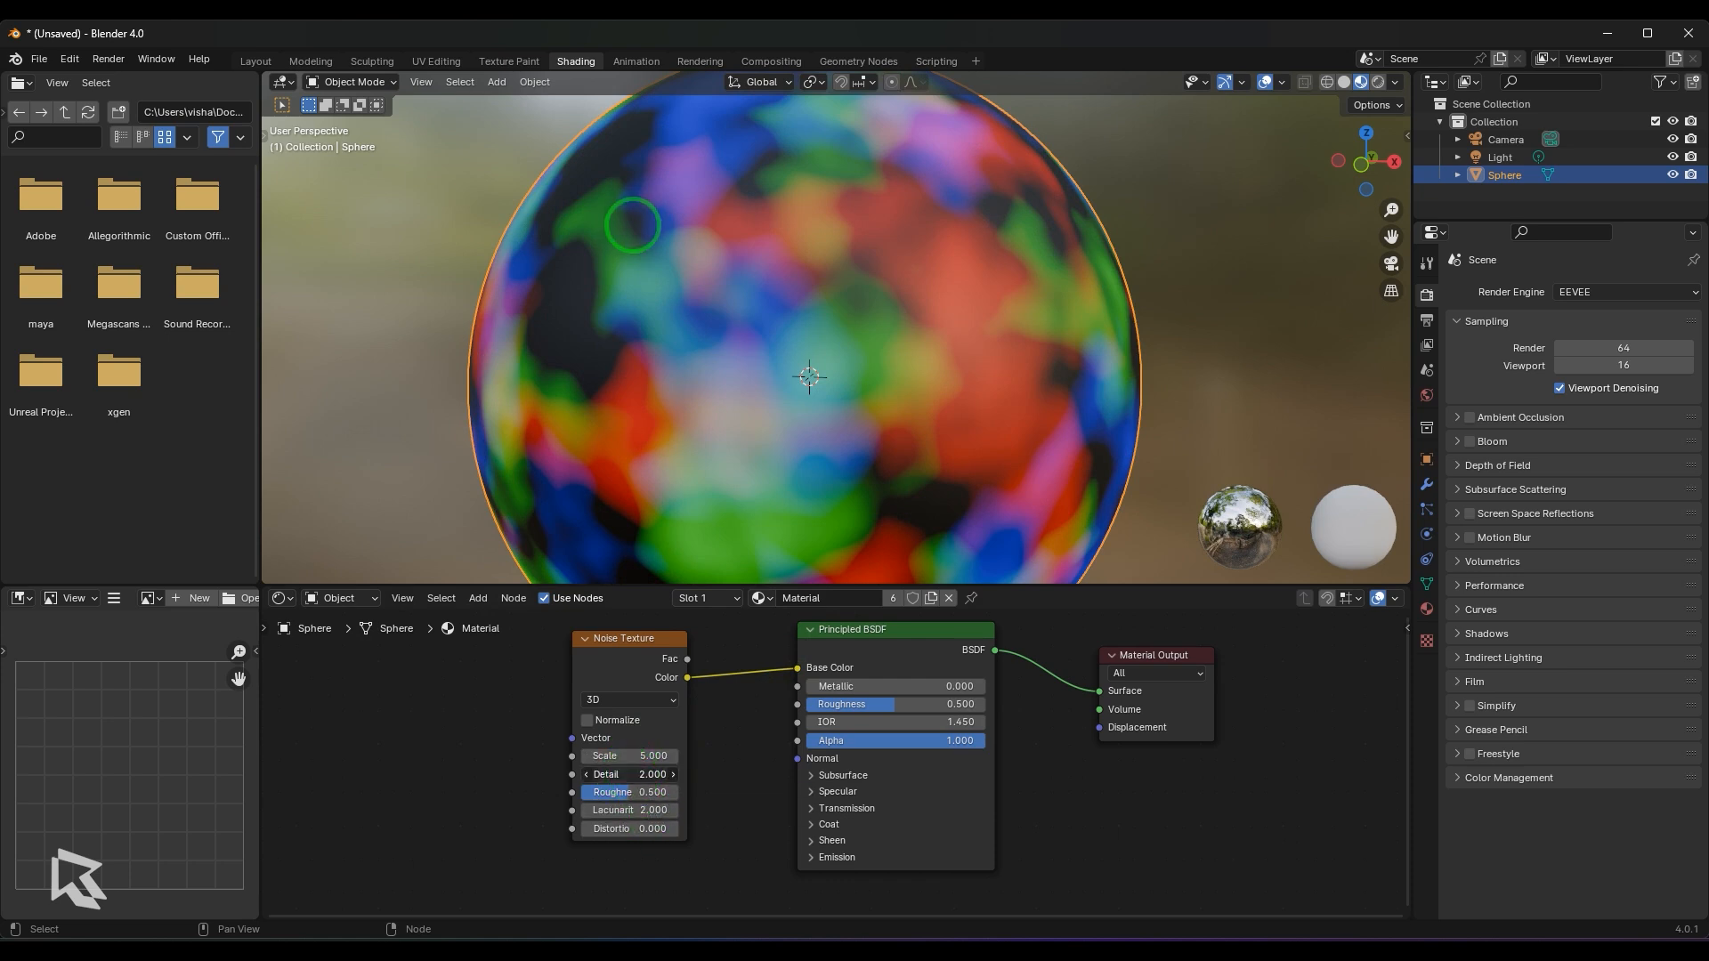
# - Try Noise Texture Detail values of 7.5 and 7, inspecting the finer pattern on the sphere
pyautogui.moveTo(640, 773); pyautogui.dragTo(687, 773)
pyautogui.scroll(3, 808, 390)
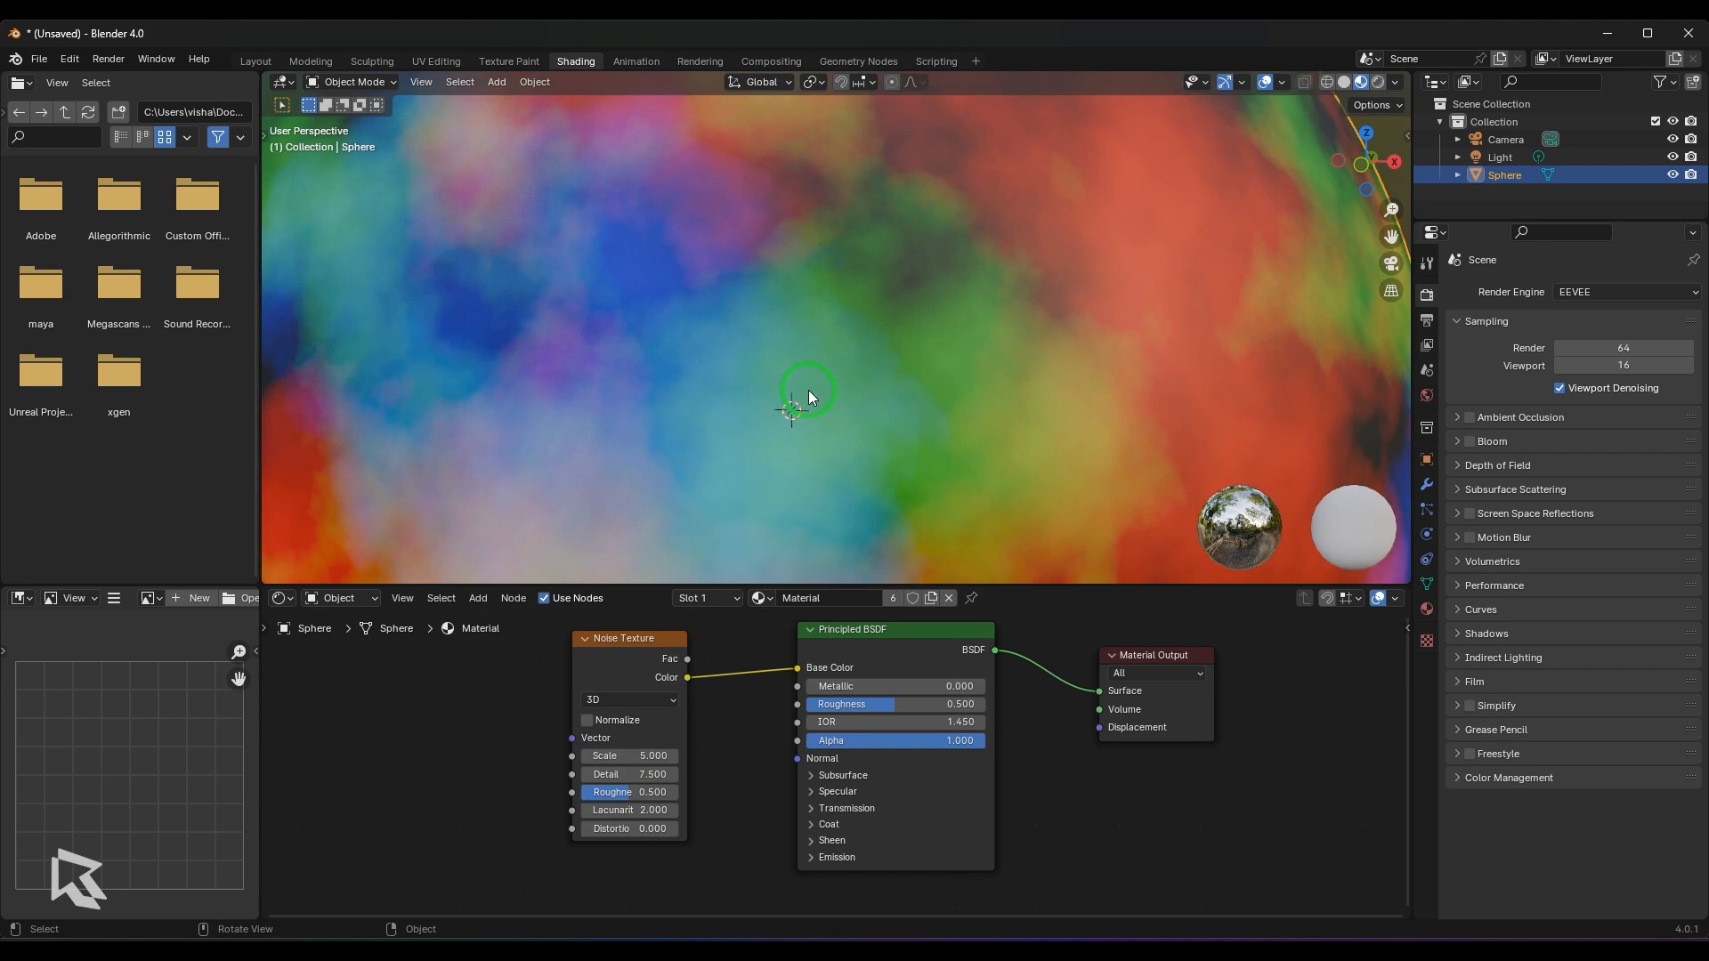
pyautogui.scroll(-2, 717, 366)
pyautogui.moveTo(717, 365); pyautogui.dragTo(795, 381, button='middle')
pyautogui.scroll(2, 796, 381)
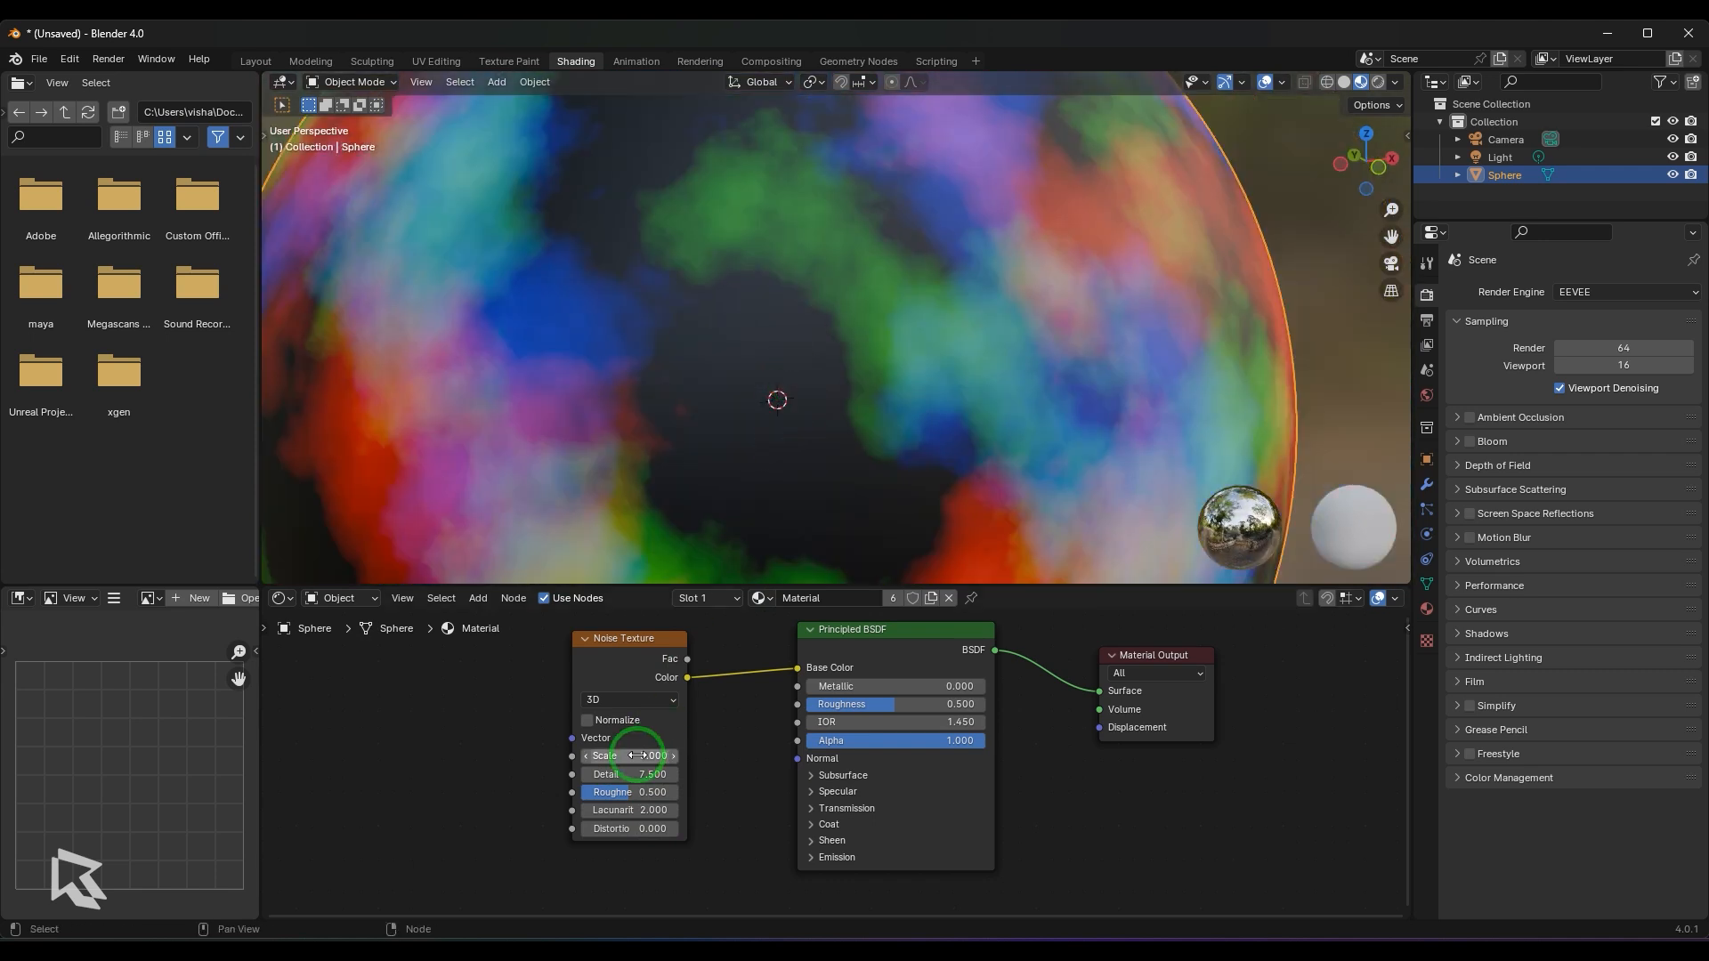
pyautogui.moveTo(652, 775)
pyautogui.mouseDown()
pyautogui.moveTo(588, 776)
pyautogui.moveTo(654, 775)
pyautogui.mouseUp()
pyautogui.moveTo(851, 470); pyautogui.dragTo(826, 479, button='middle')
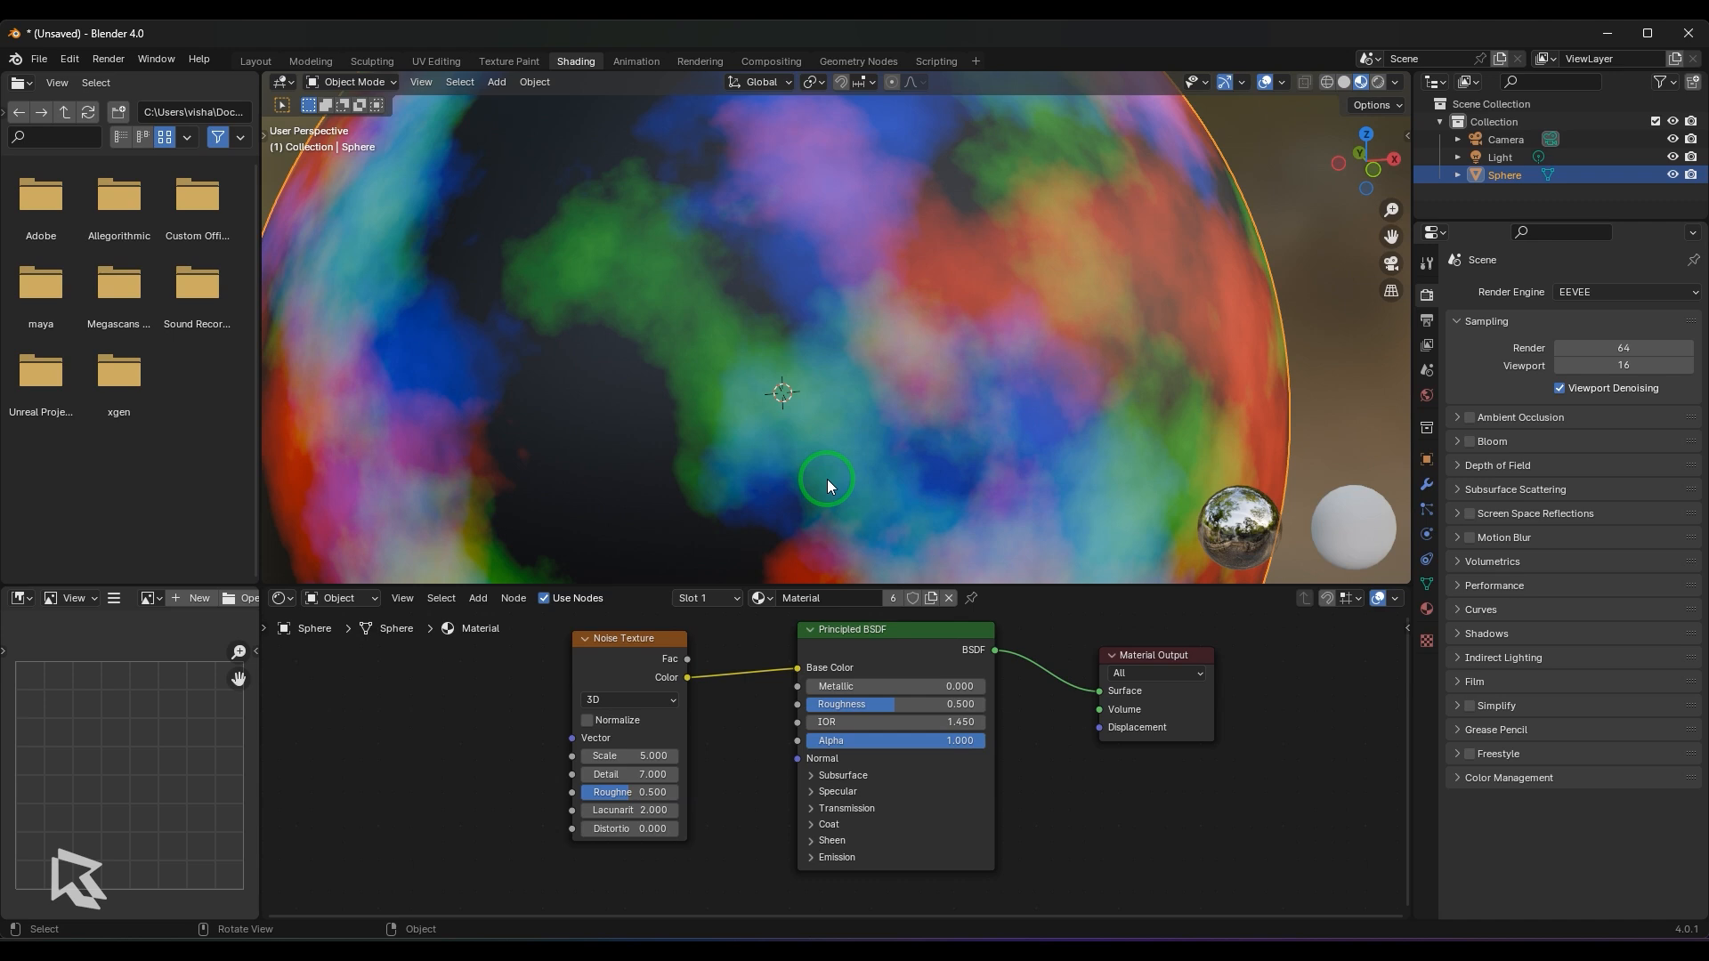
# - Reset the Noise Texture's Detail to 2
pyautogui.click(650, 775)
pyautogui.write('2')
pyautogui.press('Return')
# - Lower the Noise Texture's Roughness to 0 to smooth the pattern on the sphere
pyautogui.scroll(-4, 866, 424)
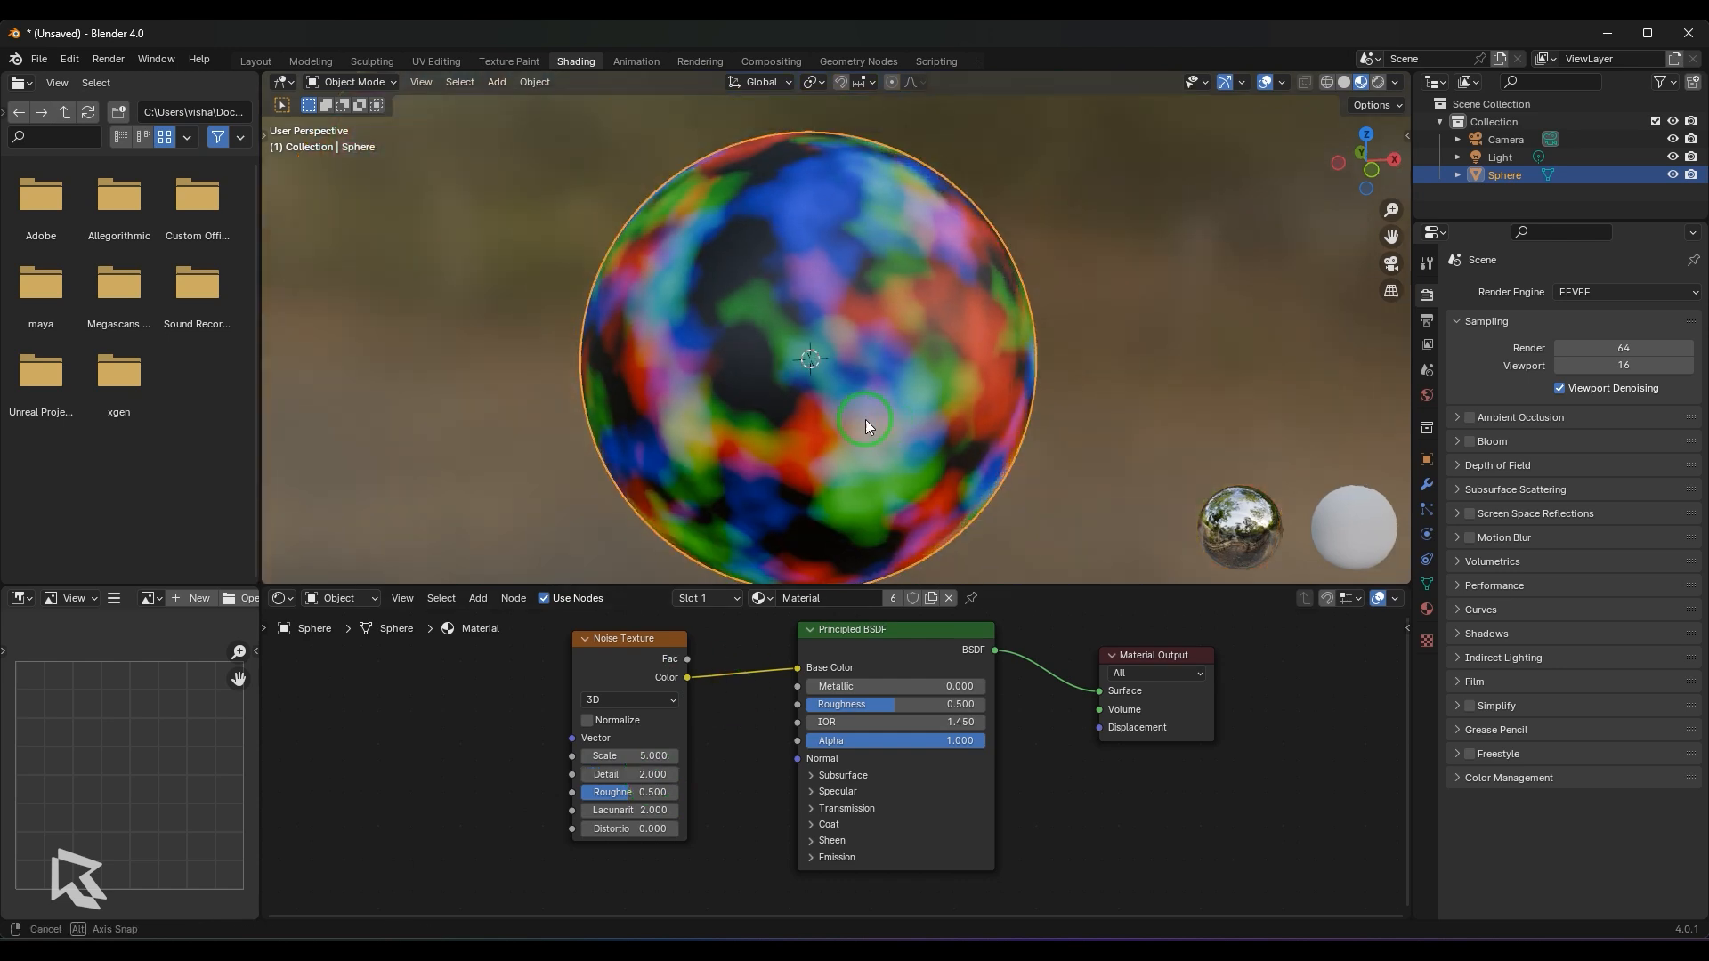
pyautogui.moveTo(865, 419); pyautogui.dragTo(813, 395, button='middle')
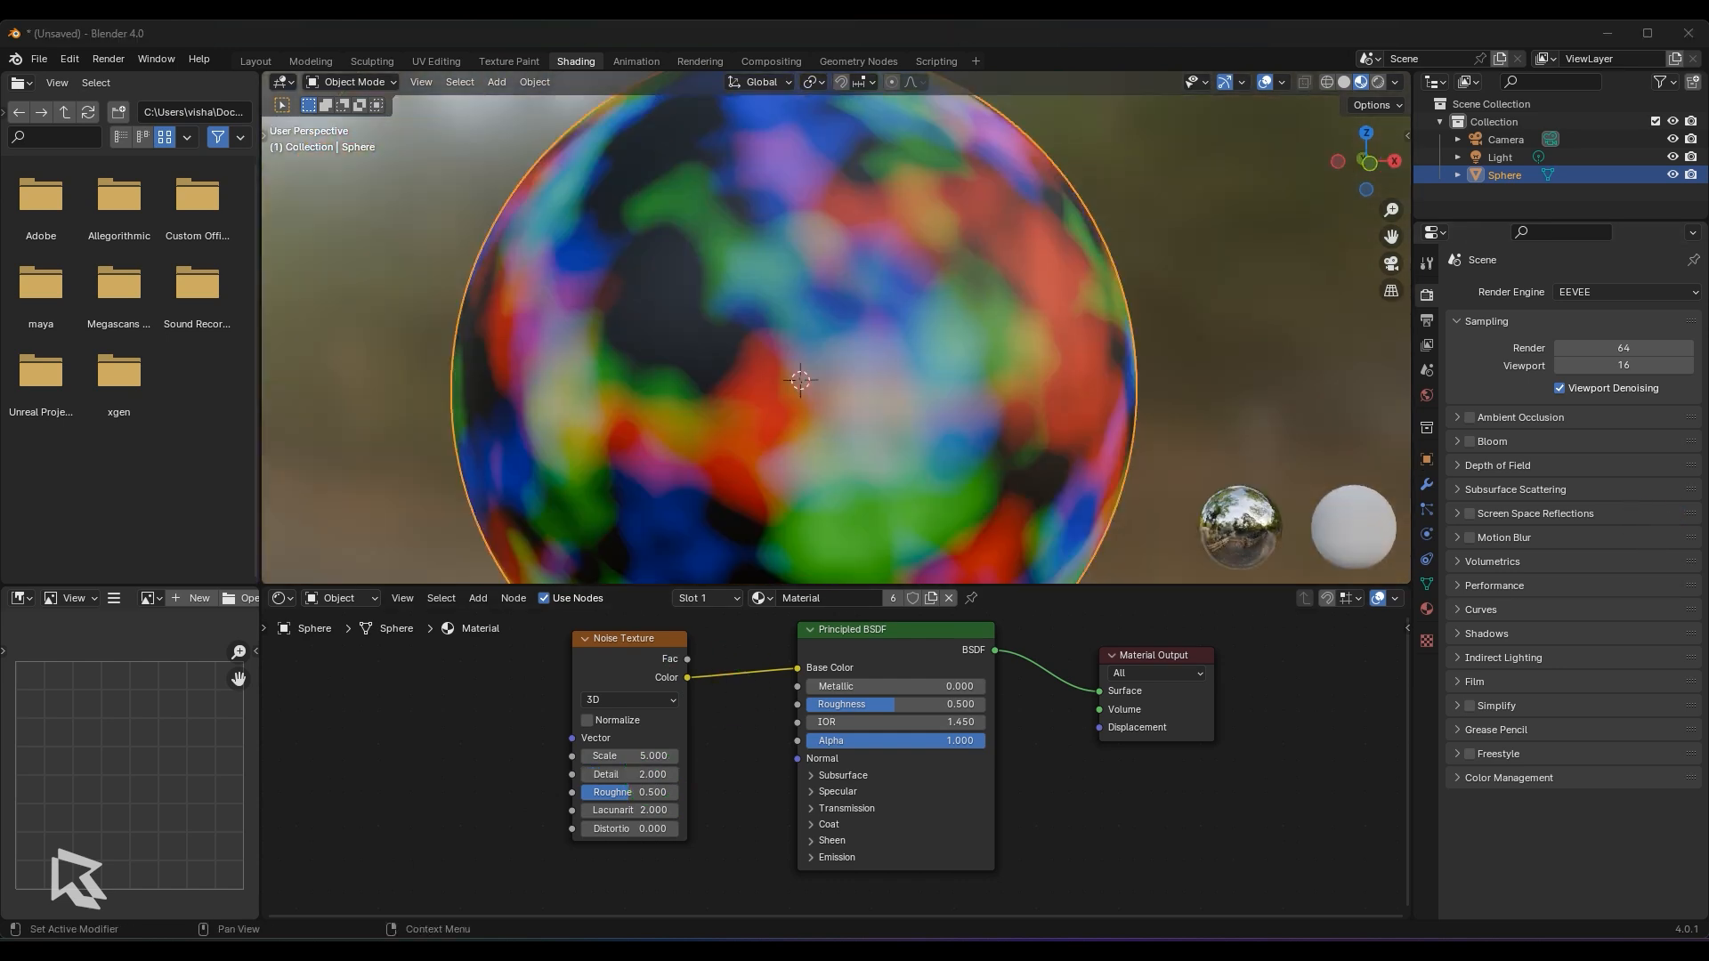
pyautogui.click(799, 782)
pyautogui.moveTo(660, 806); pyautogui.dragTo(581, 256)
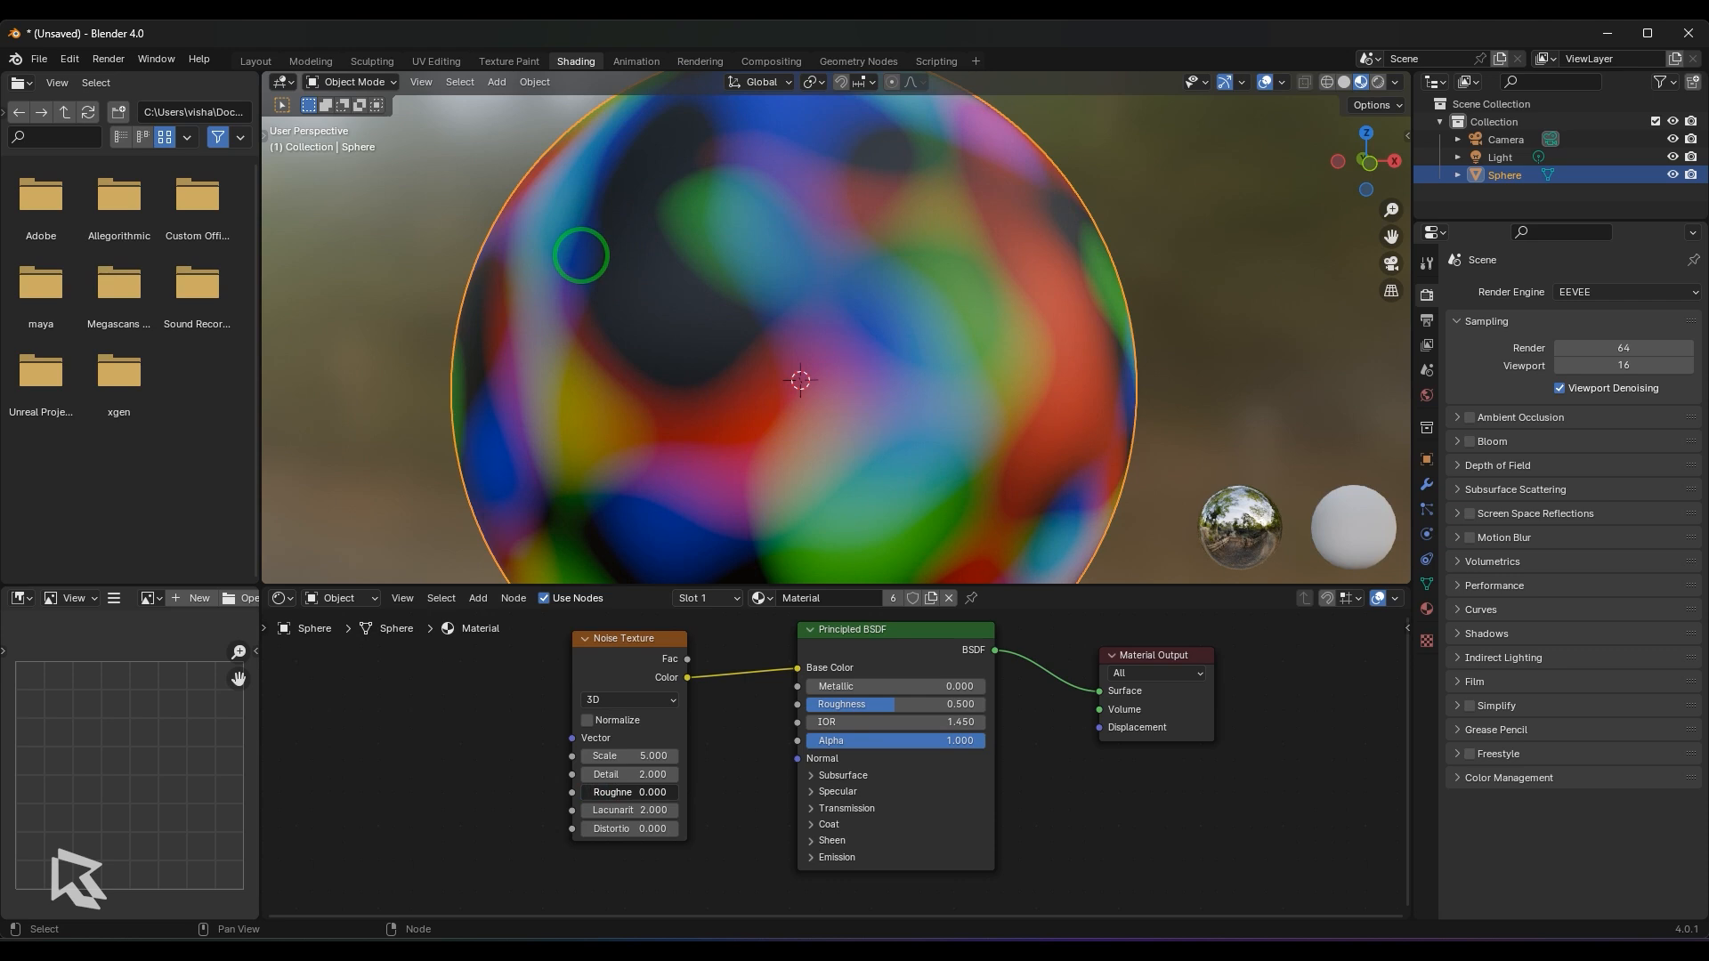
# - Raise the Noise Texture's Roughness to 0.808 and its Detail to 5.5
pyautogui.scroll(-2, 870, 344)
pyautogui.moveTo(867, 397)
pyautogui.mouseDown(button='middle')
pyautogui.moveTo(907, 388)
pyautogui.moveTo(882, 397)
pyautogui.mouseUp(button='middle')
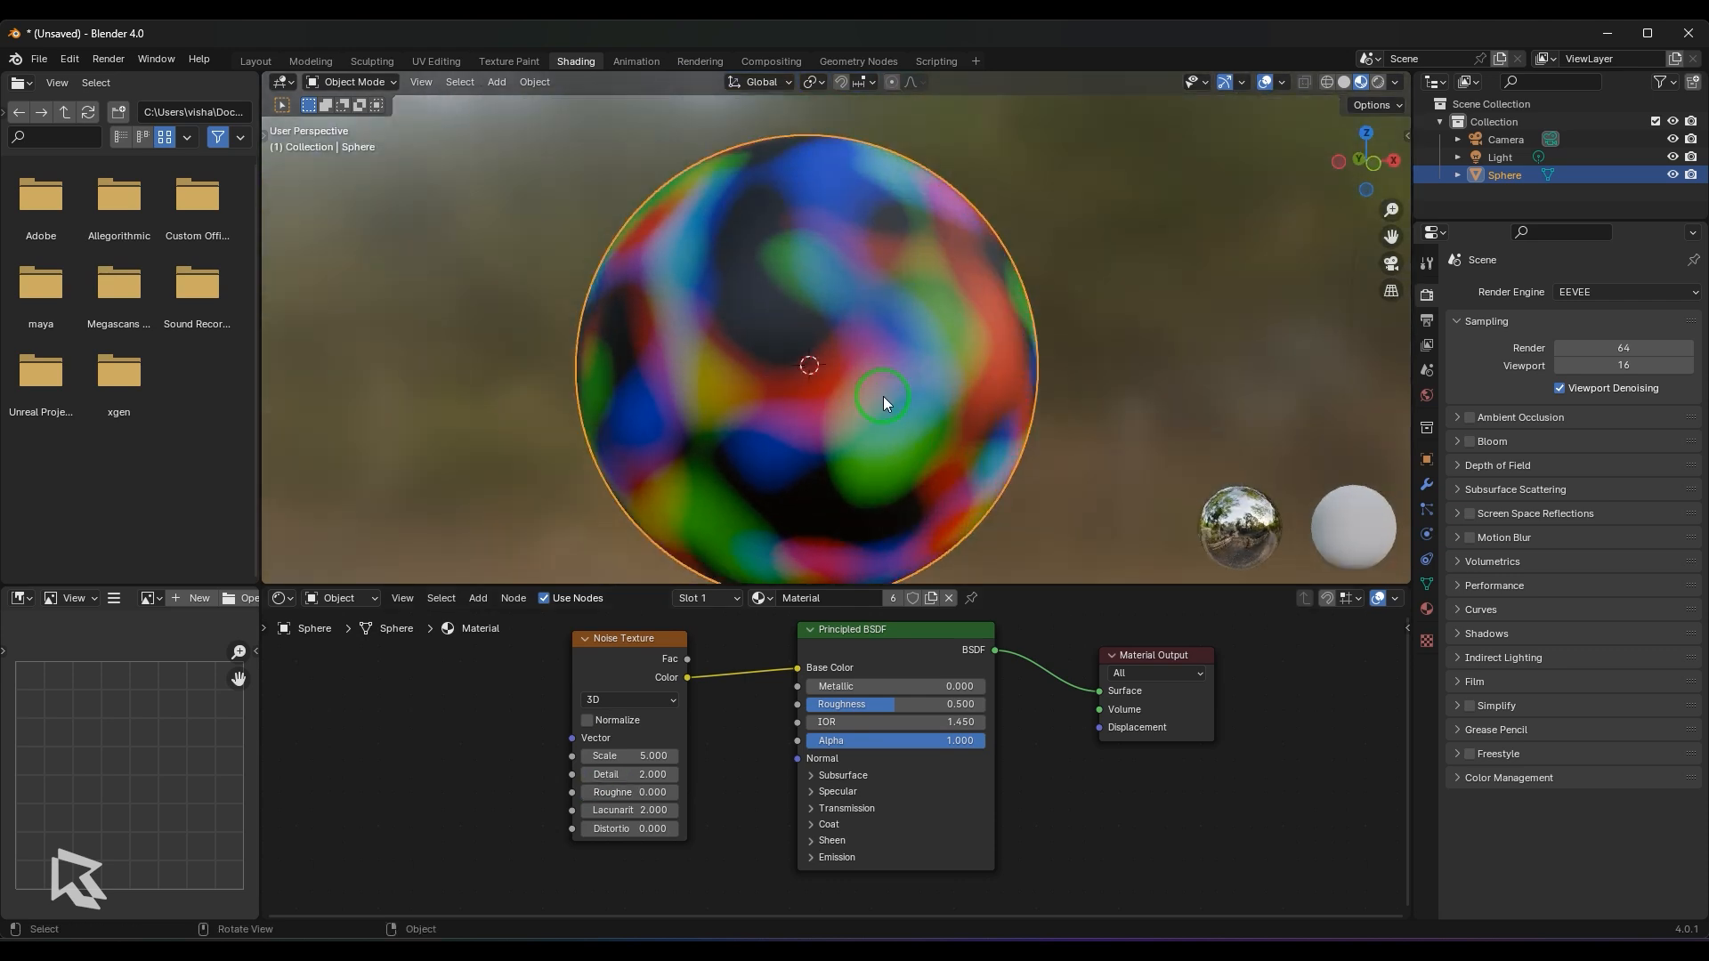
pyautogui.moveTo(632, 792); pyautogui.dragTo(694, 774)
pyautogui.scroll(3, 942, 342)
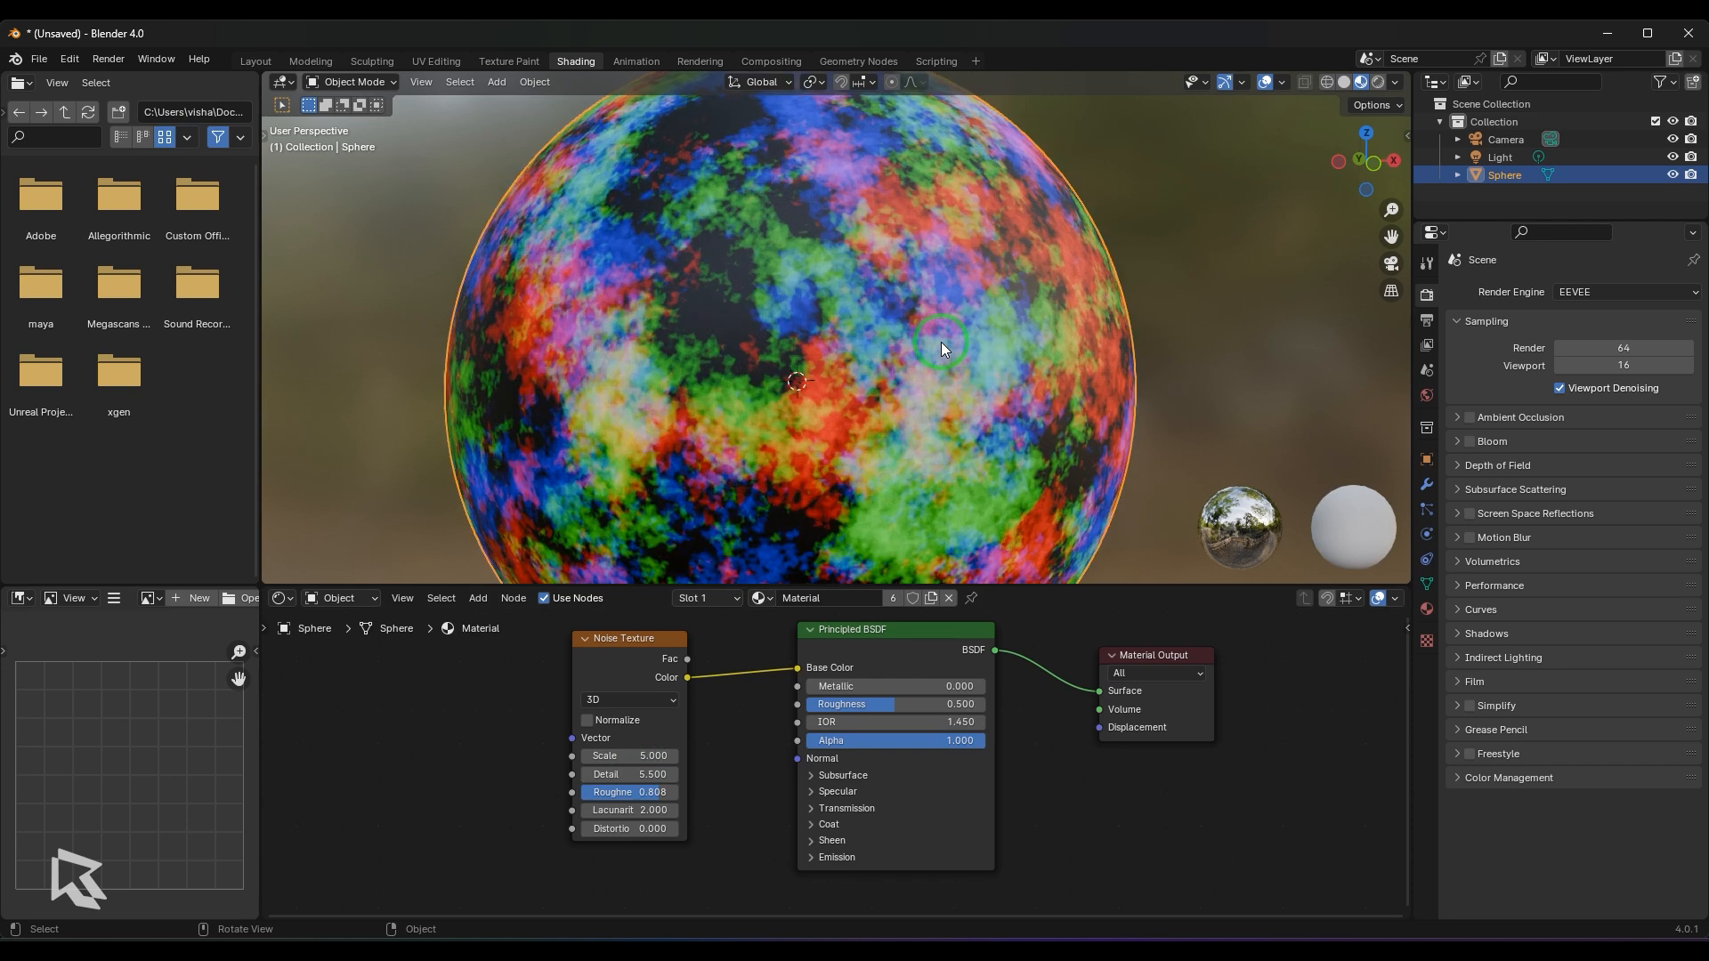
# - Inspect the rough pattern, reduce the Noise Texture's Roughness to 0.617, and set it to 0.5
pyautogui.scroll(1, 942, 341)
pyautogui.moveTo(942, 342); pyautogui.dragTo(977, 361, button='middle')
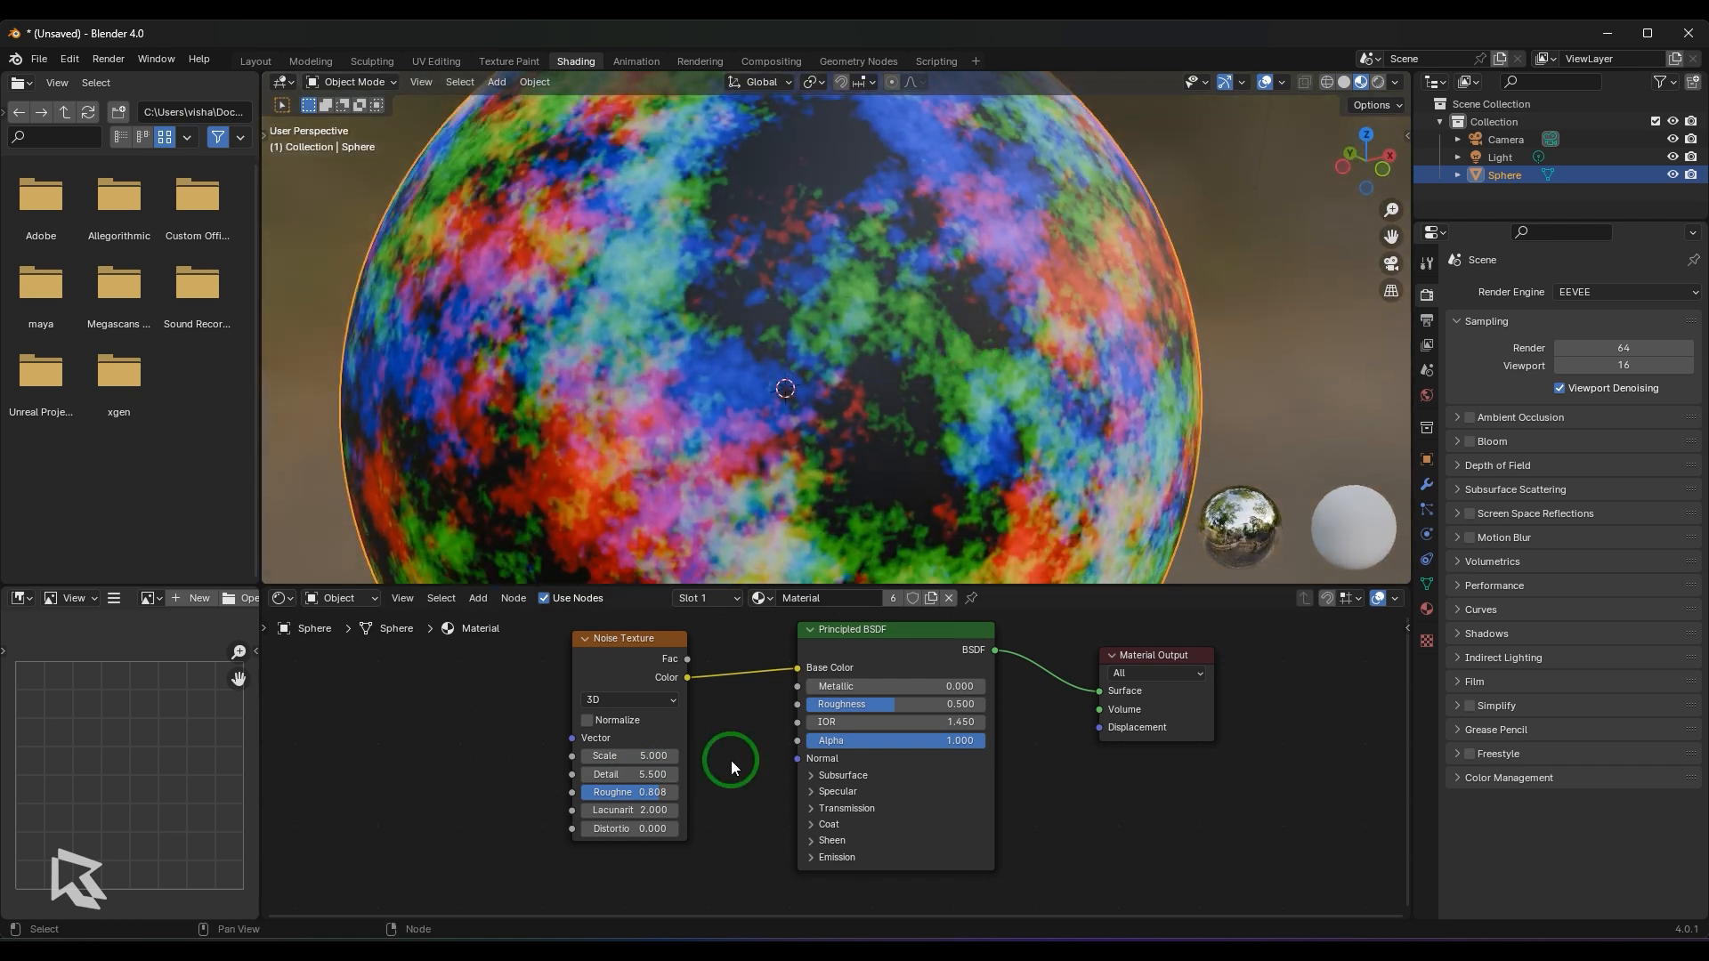
pyautogui.moveTo(651, 793)
pyautogui.mouseDown()
pyautogui.moveTo(600, 793)
pyautogui.moveTo(662, 793)
pyautogui.moveTo(612, 793)
pyautogui.moveTo(638, 793)
pyautogui.mouseUp()
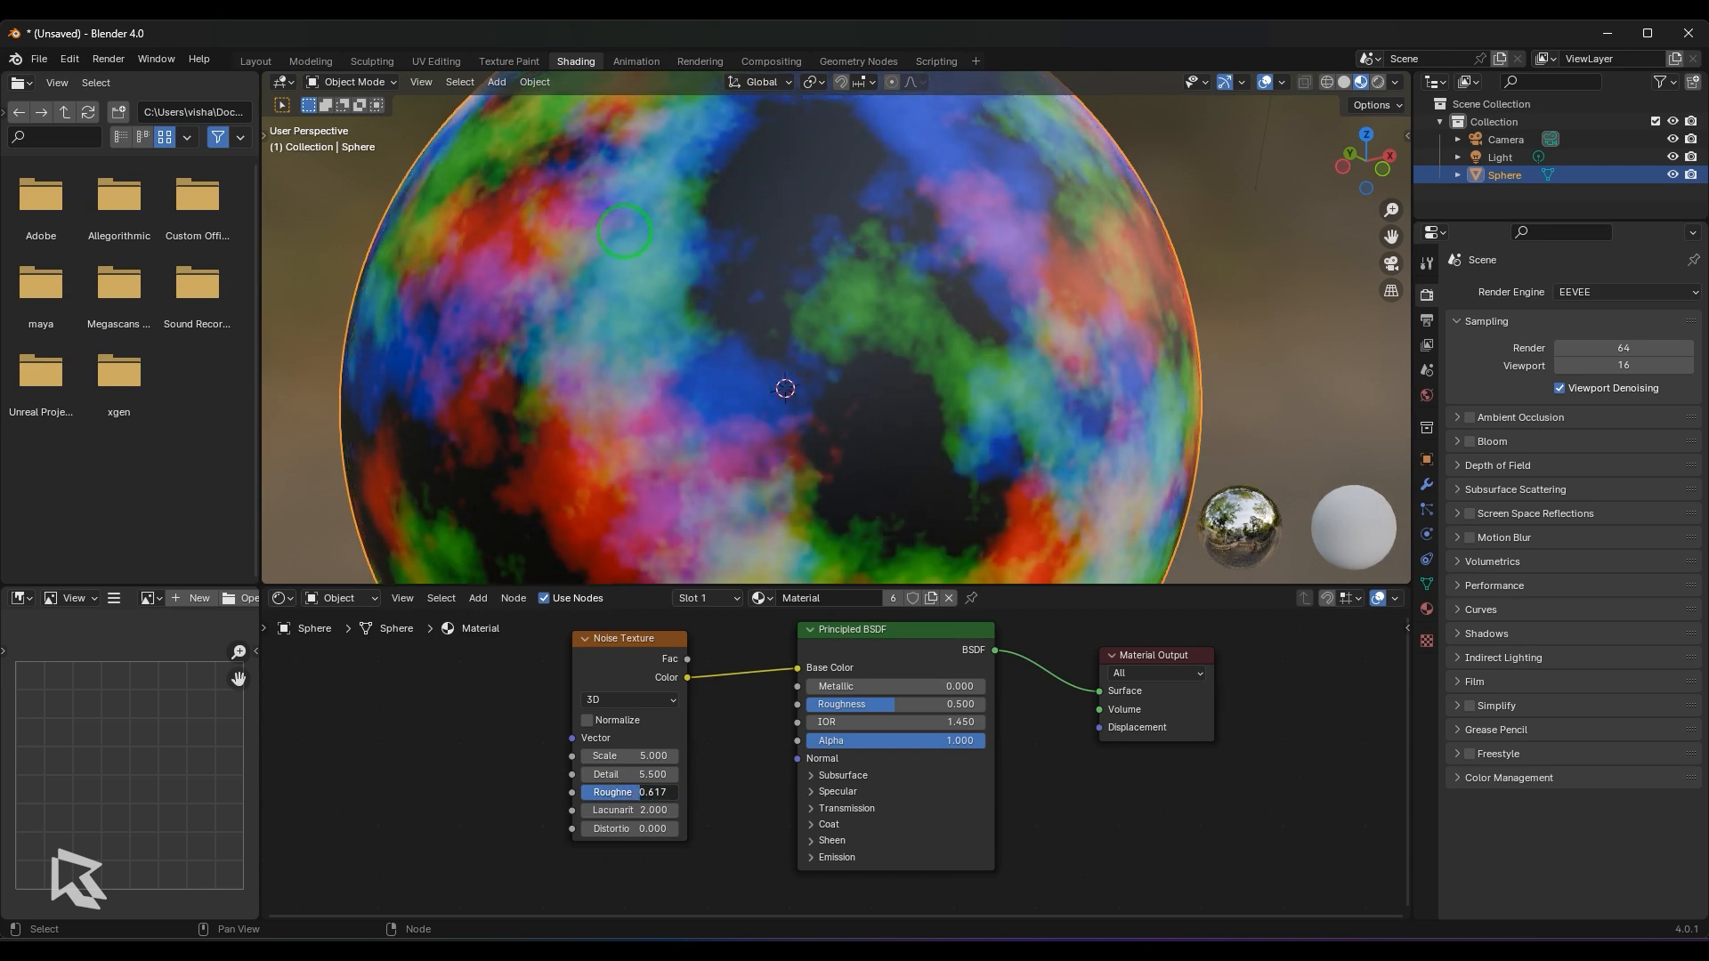
pyautogui.click(647, 792)
pyautogui.write('0.5')
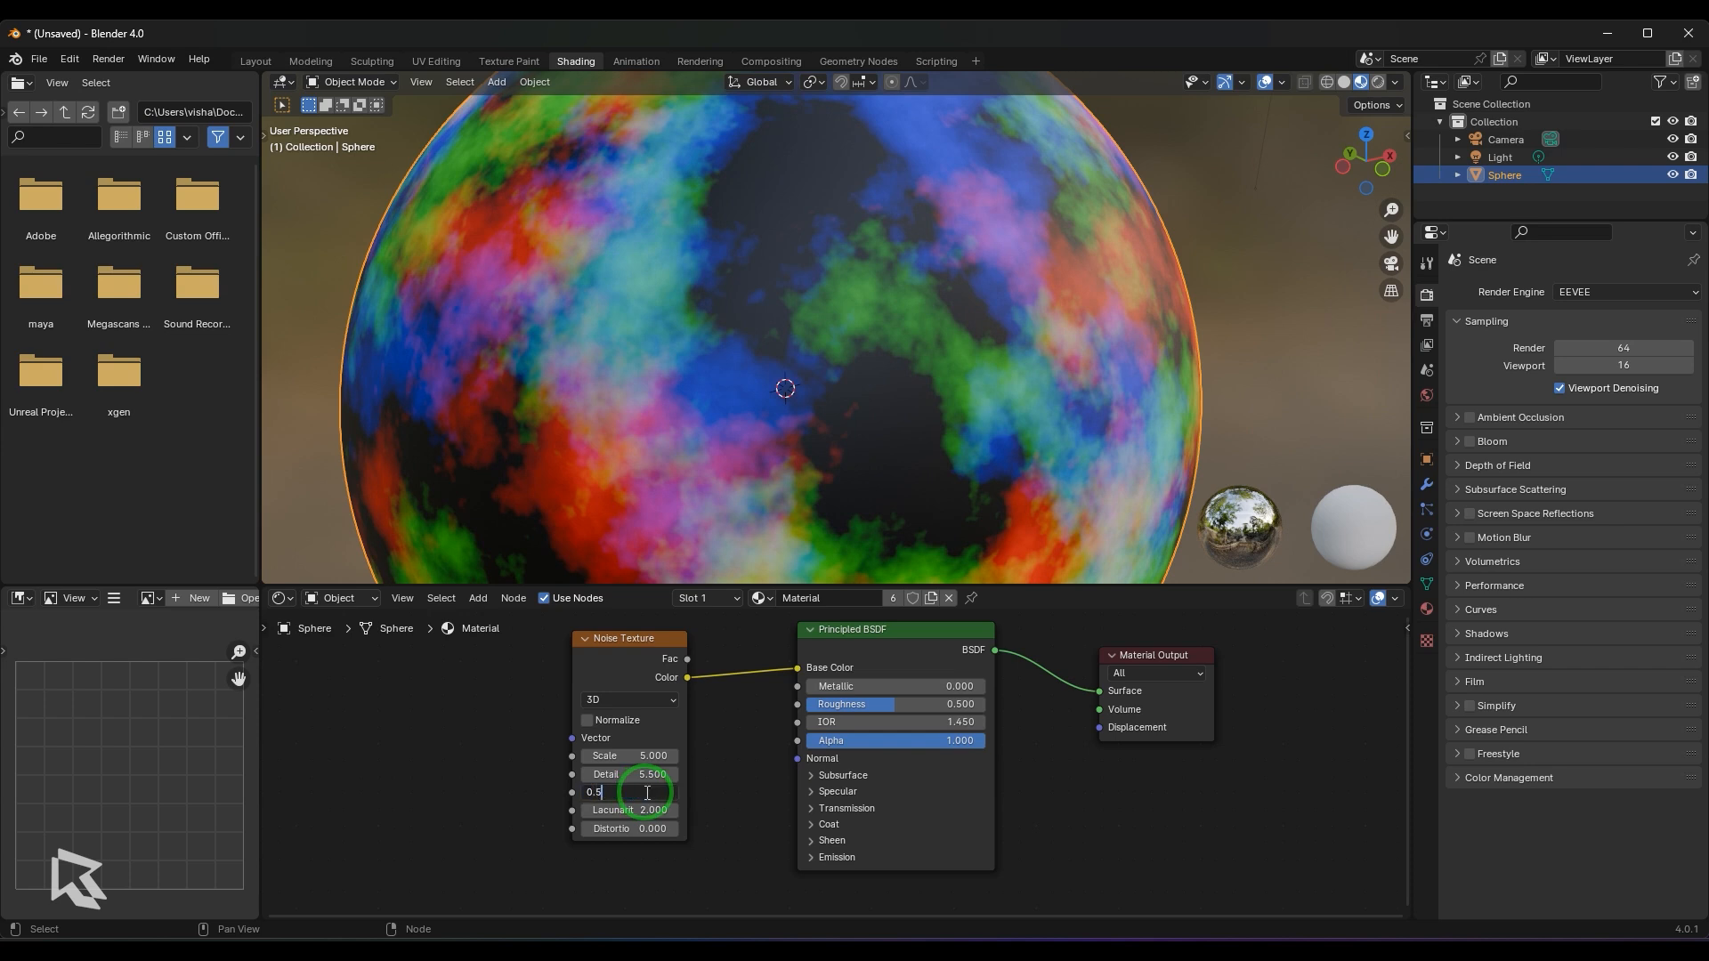
pyautogui.press('Return')
# - Lower the Noise Texture's Lacunarity to 1.1
pyautogui.moveTo(822, 536); pyautogui.dragTo(841, 467, button='middle')
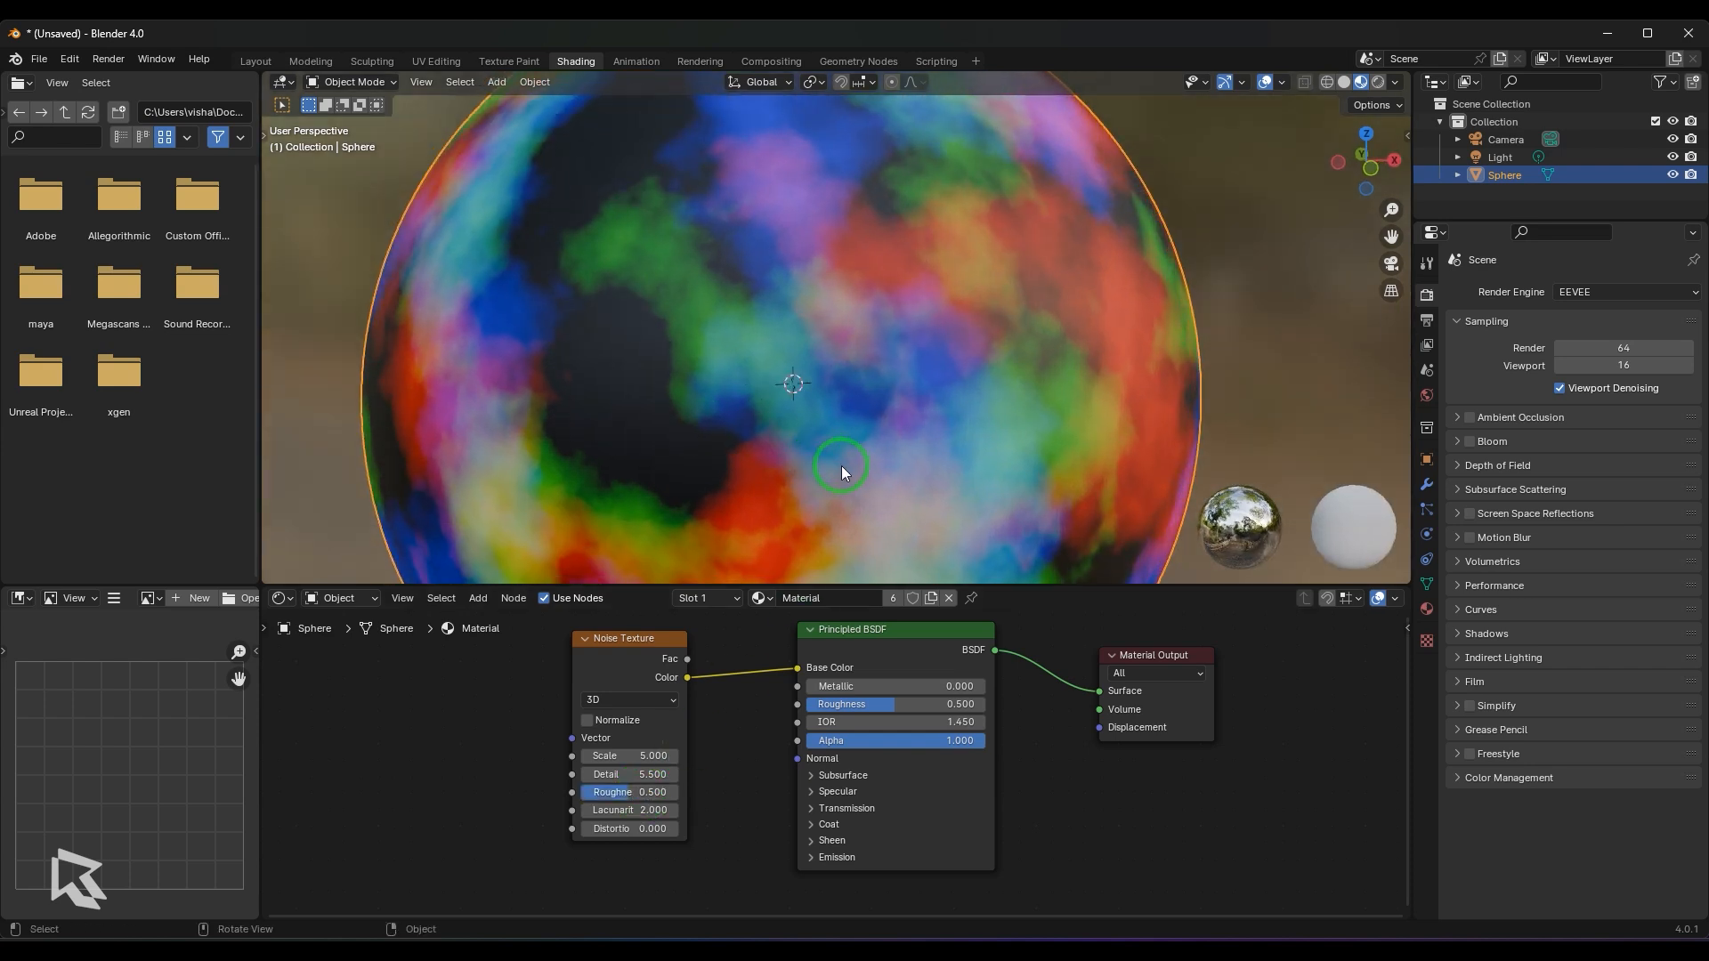
pyautogui.scroll(-1, 841, 467)
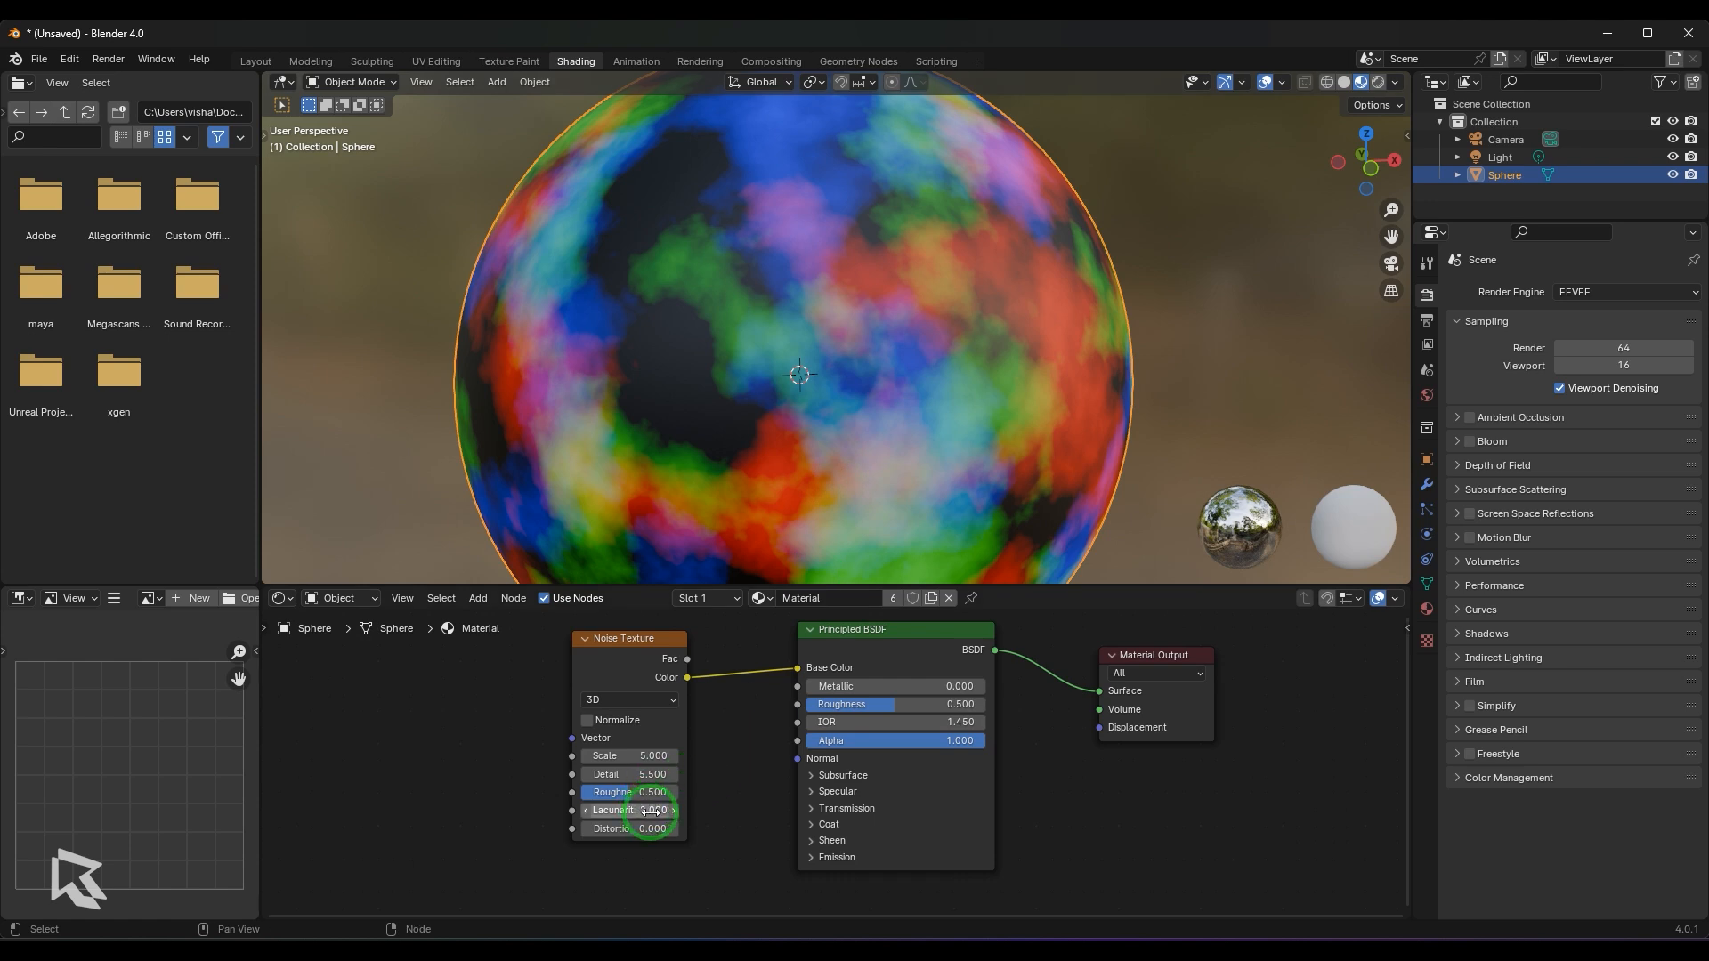
pyautogui.moveTo(650, 812); pyautogui.dragTo(571, 811)
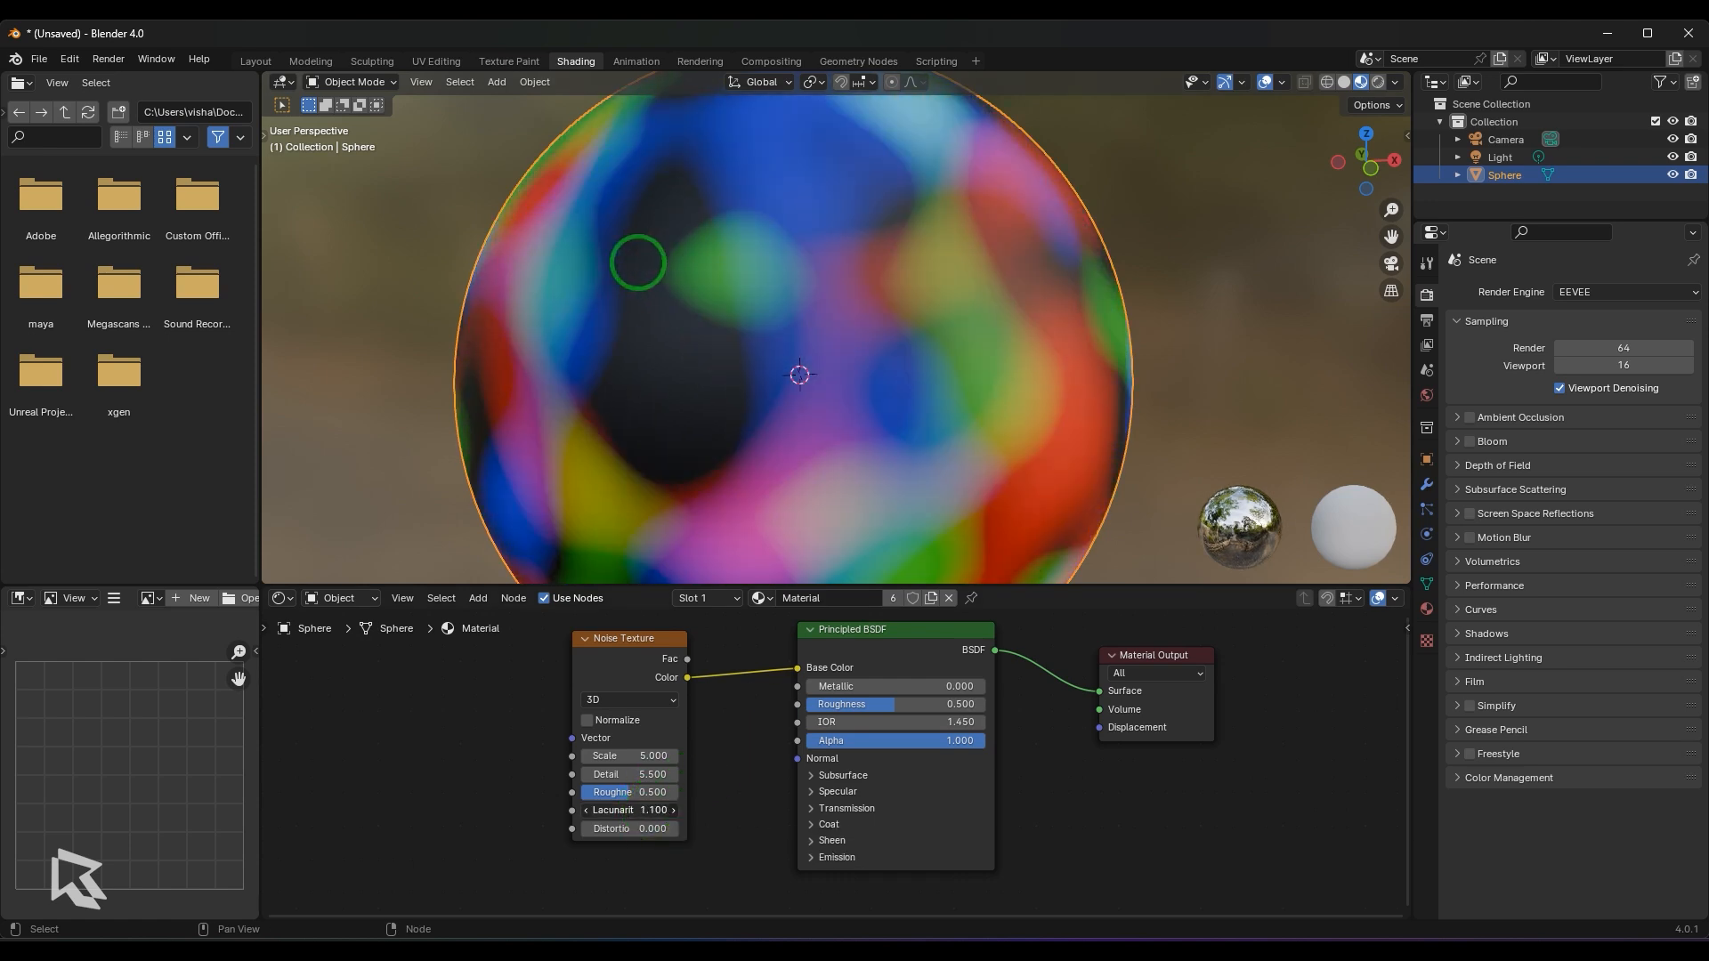
# - Preview the low-lacunarity noise through the Fac output in Base Color and relink the Color output
pyautogui.moveTo(689, 660); pyautogui.dragTo(799, 668)
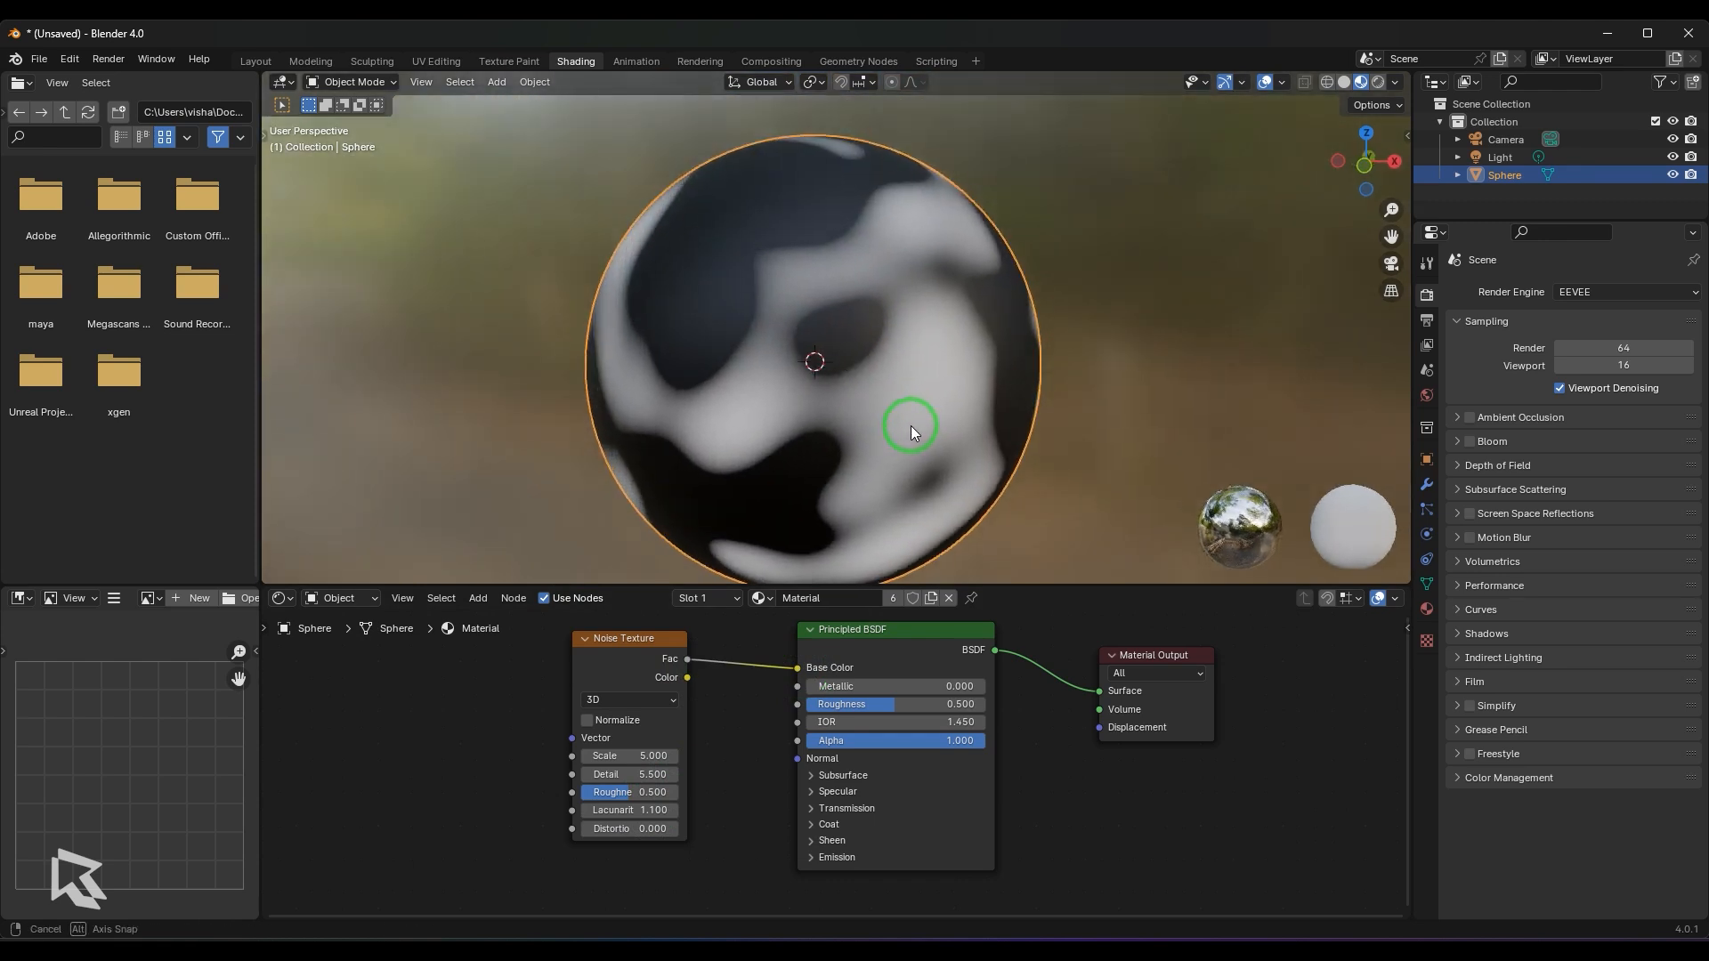
pyautogui.scroll(1, 911, 425)
pyautogui.moveTo(690, 680); pyautogui.dragTo(797, 671)
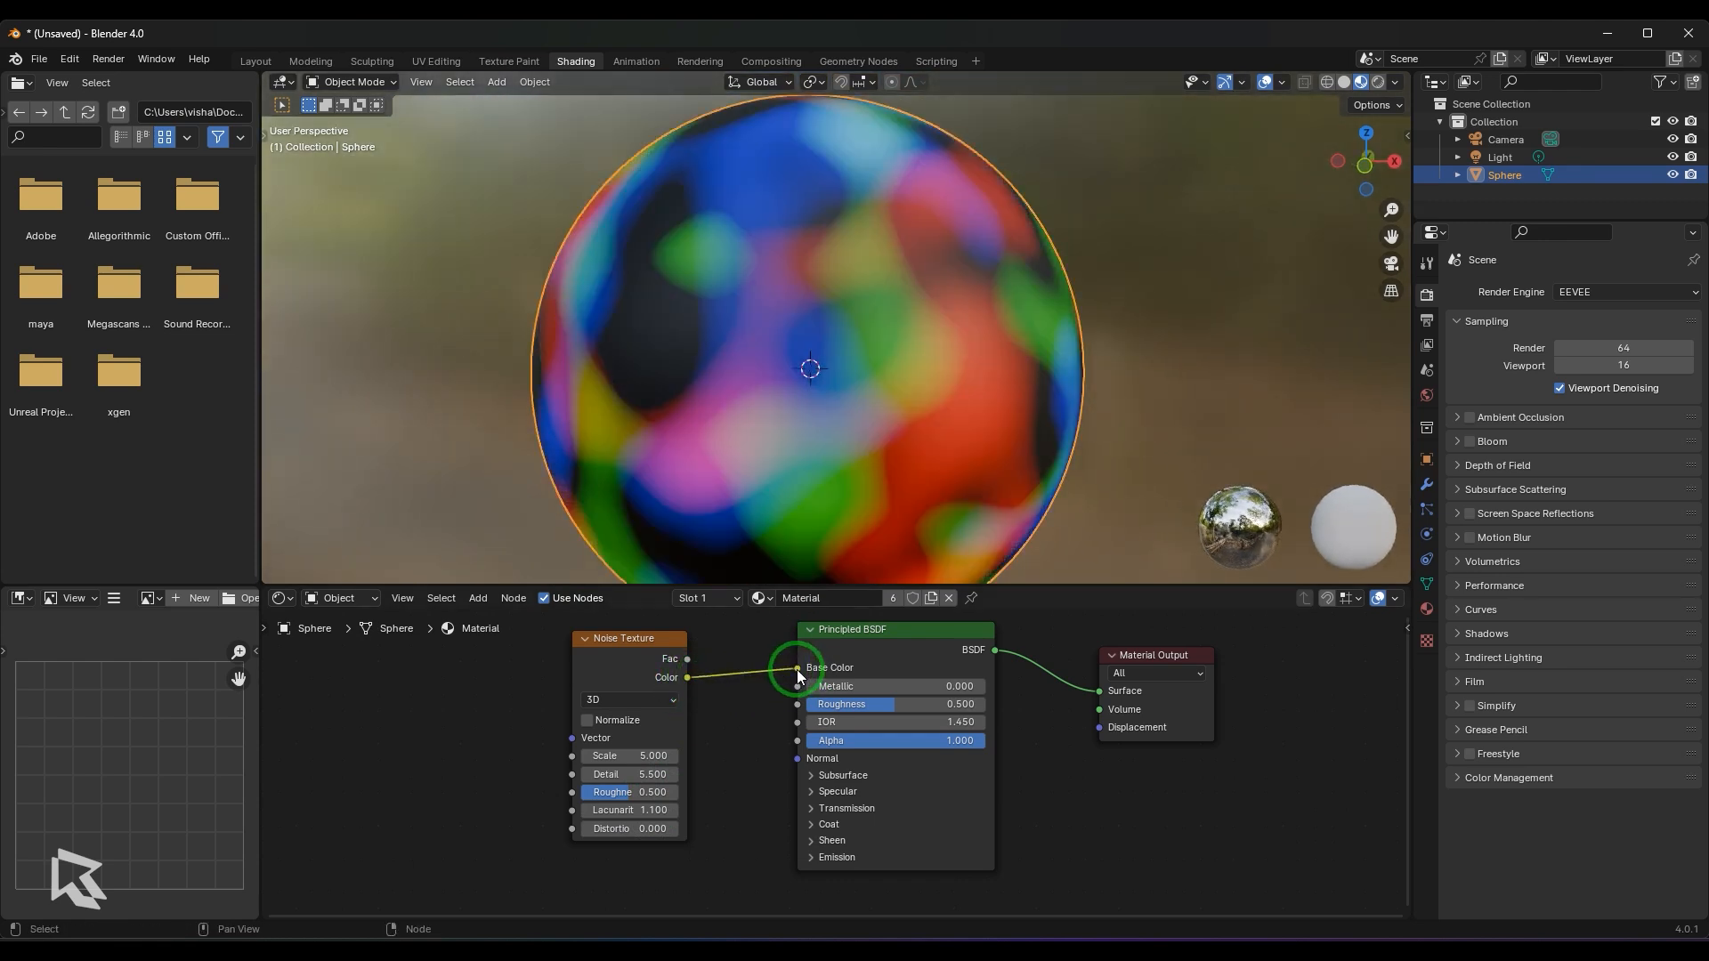
# - Compare the Noise Texture's Fac and Color outputs in Base Color, ending with Fac linked
pyautogui.moveTo(920, 483); pyautogui.dragTo(892, 456, button='middle')
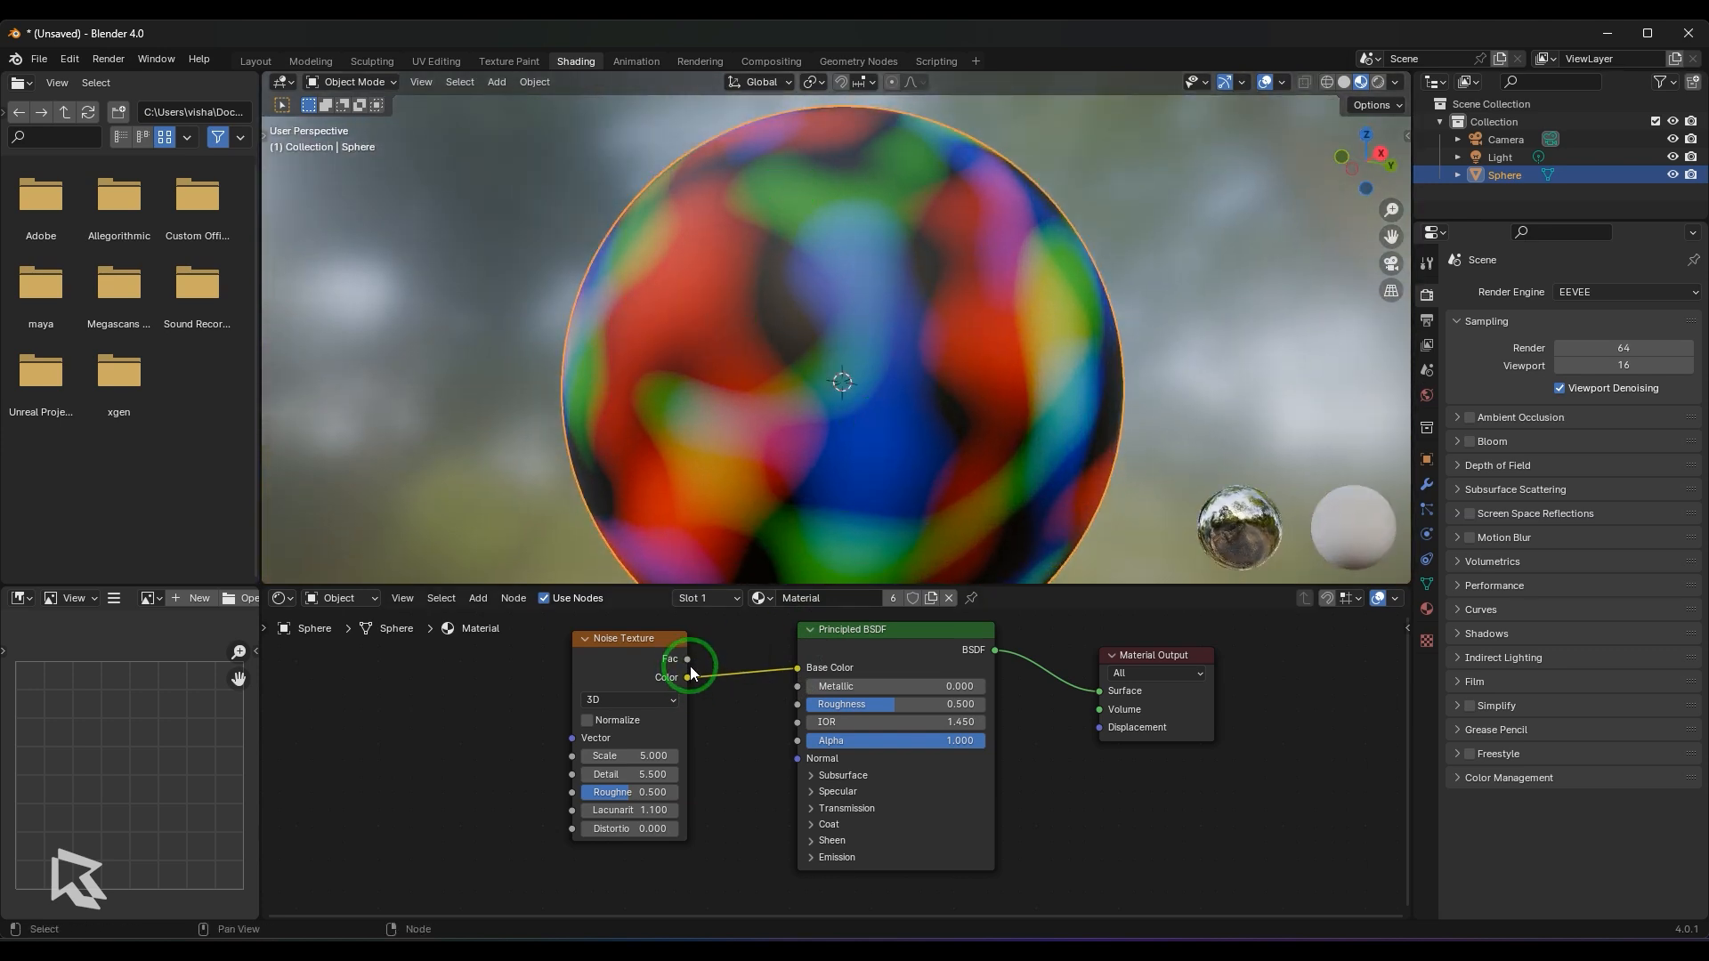
pyautogui.moveTo(687, 659); pyautogui.dragTo(801, 673)
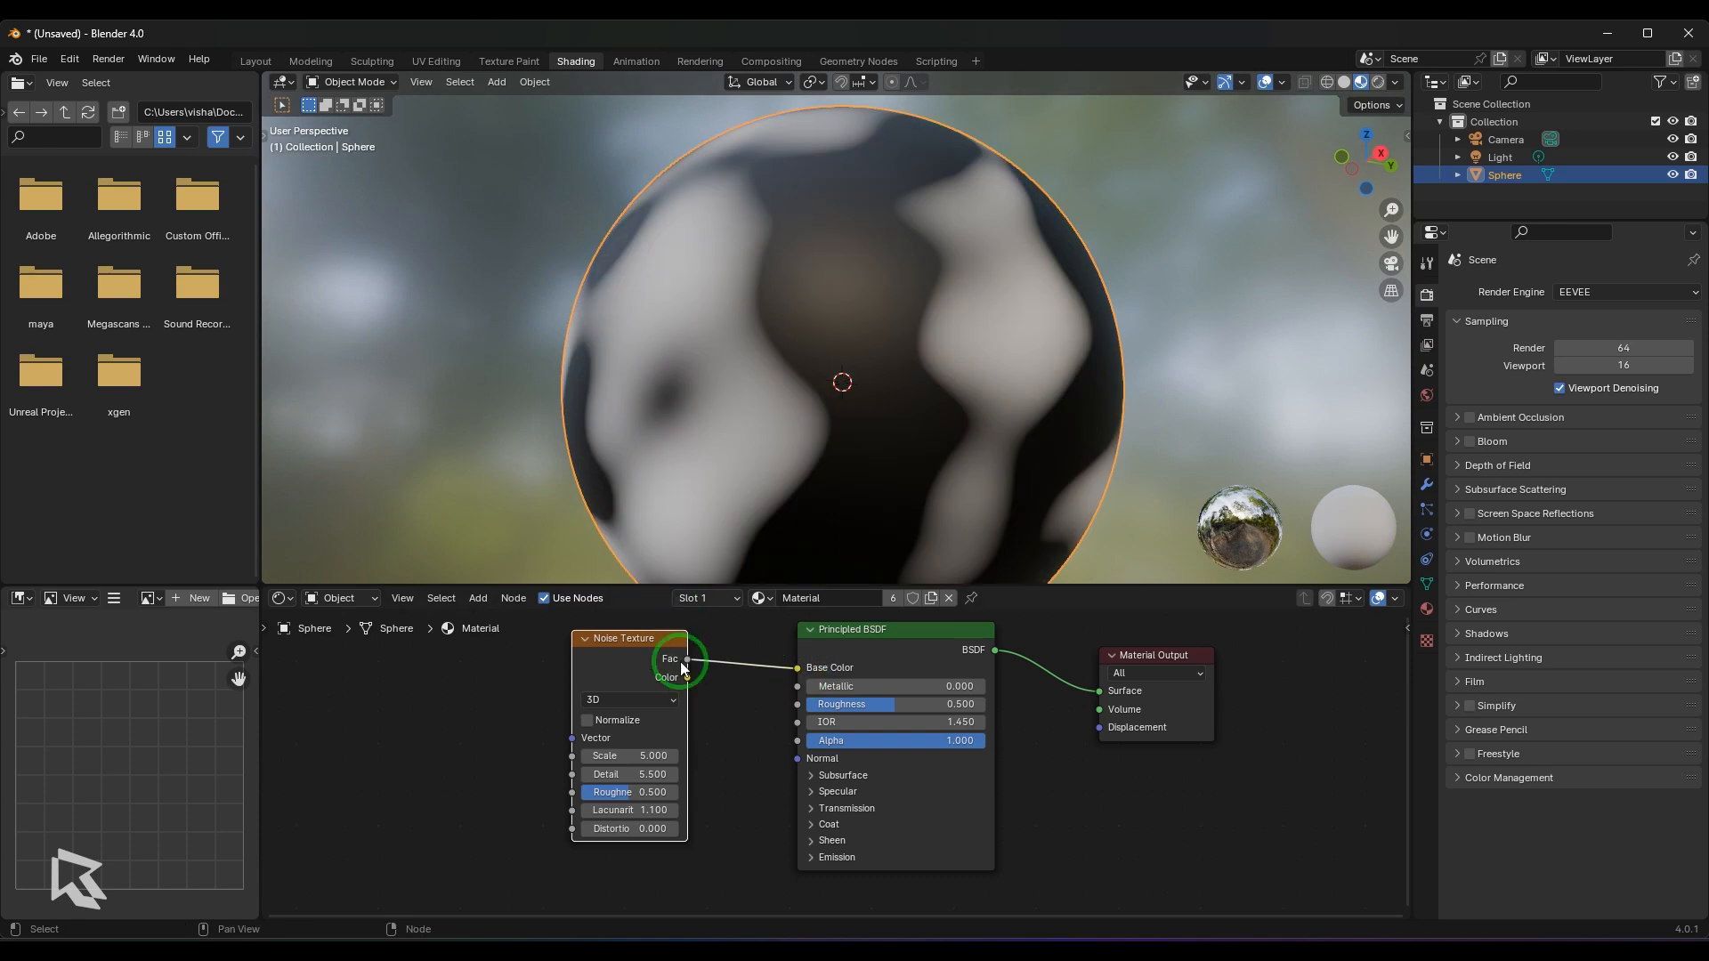
pyautogui.moveTo(687, 677); pyautogui.dragTo(798, 668)
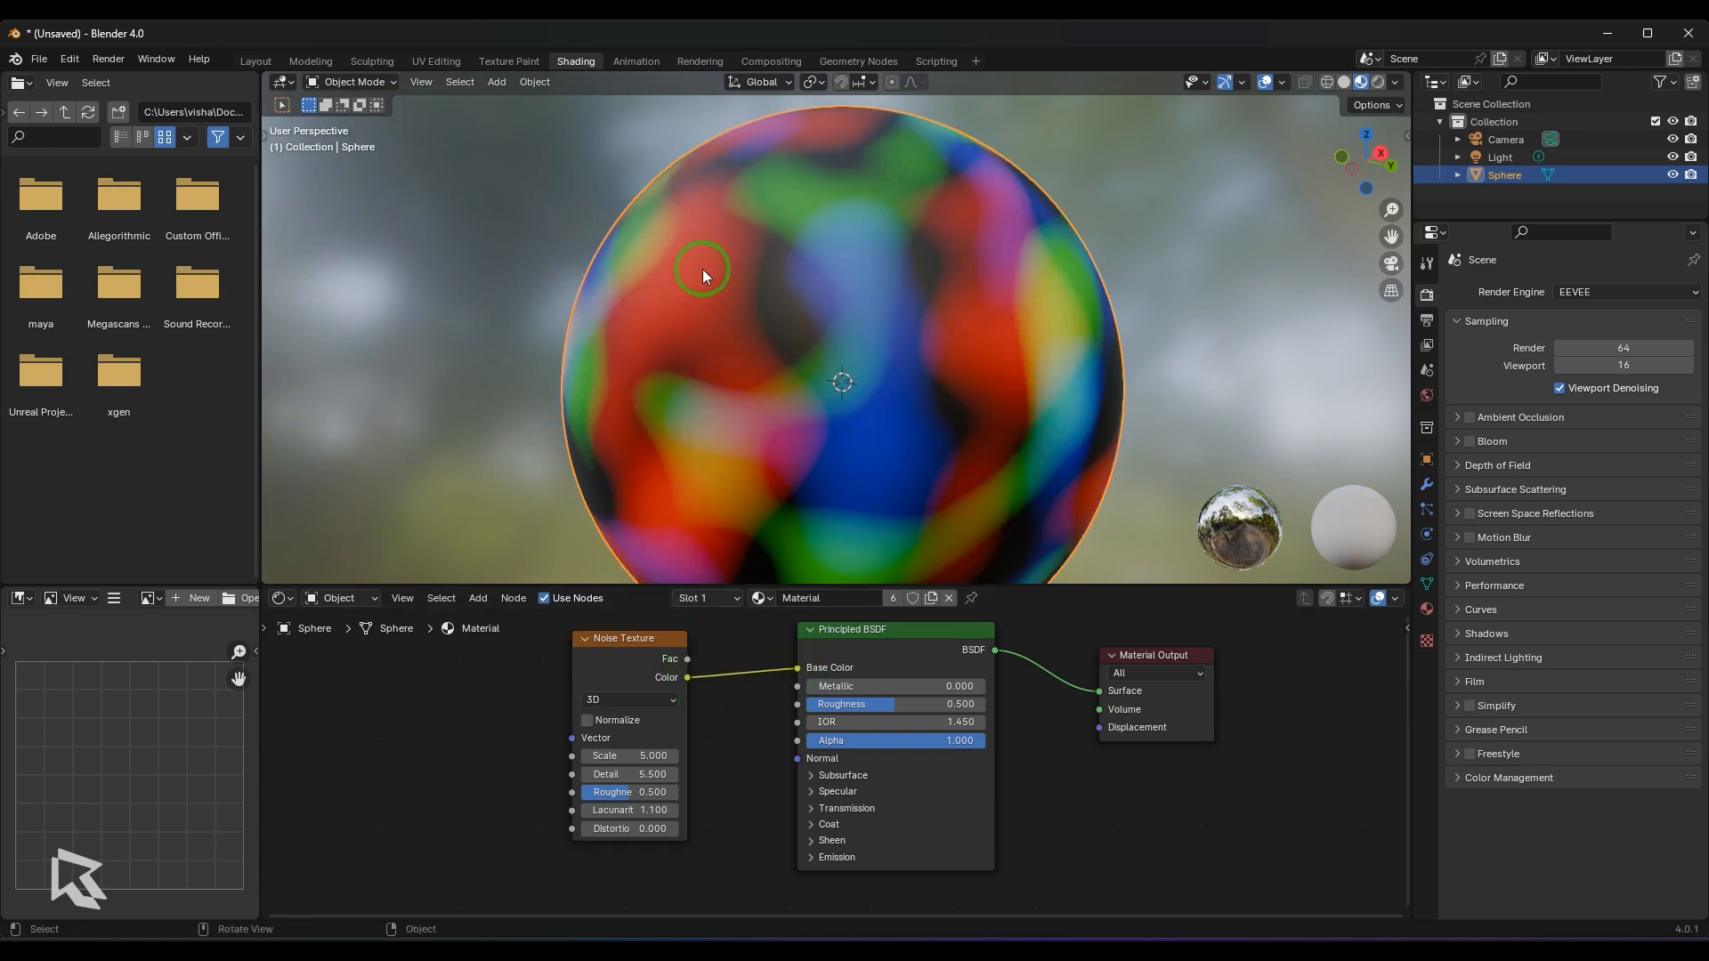
pyautogui.moveTo(687, 659); pyautogui.dragTo(793, 675)
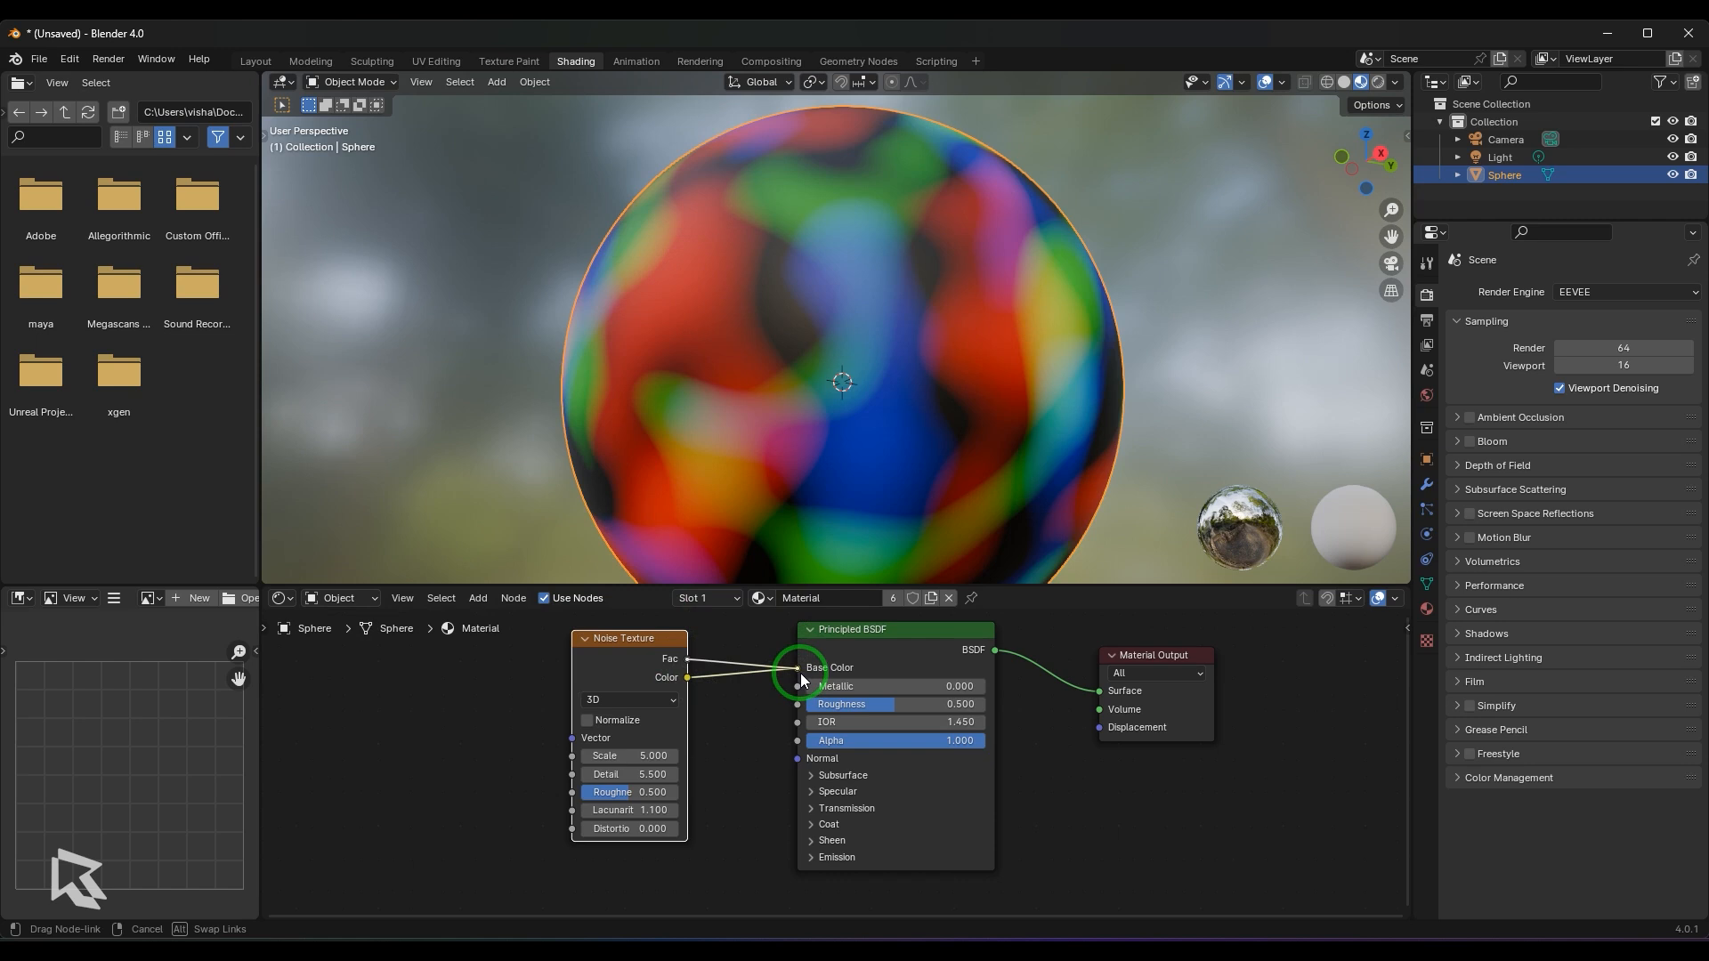
pyautogui.moveTo(799, 672); pyautogui.dragTo(800, 673)
pyautogui.moveTo(787, 410); pyautogui.dragTo(865, 436, button='middle')
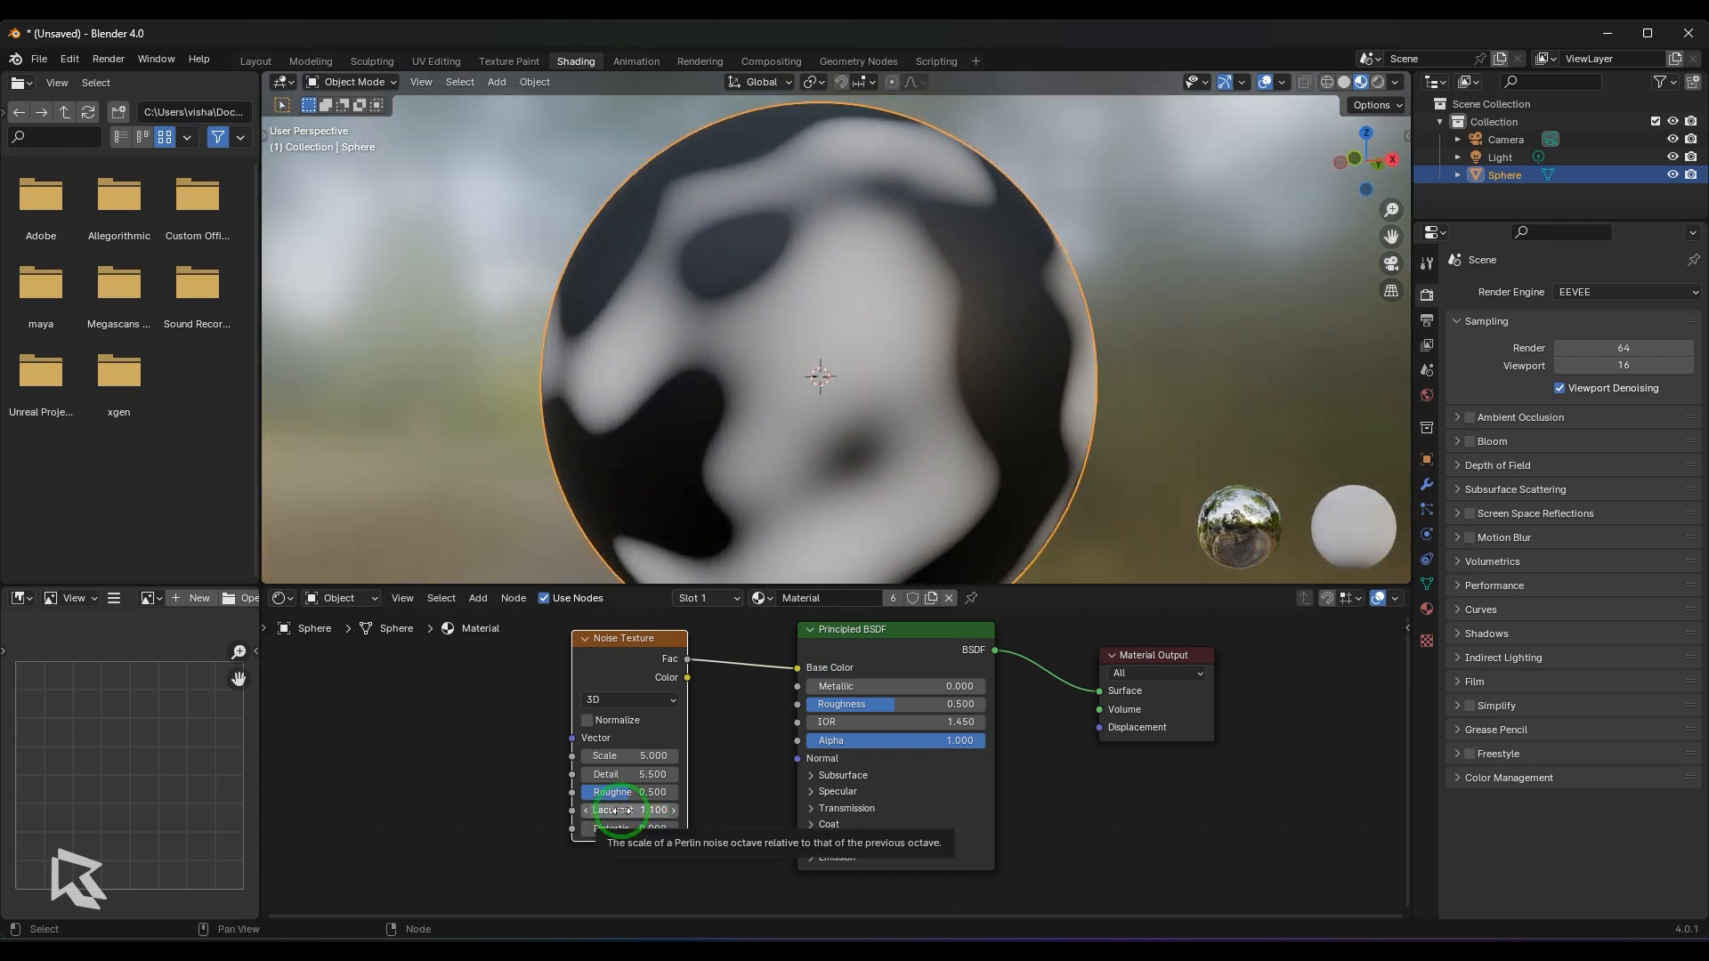
# - Raise the Noise Texture's Lacunarity above 4 and bring it back to 2.8
pyautogui.moveTo(621, 811); pyautogui.dragTo(694, 811)
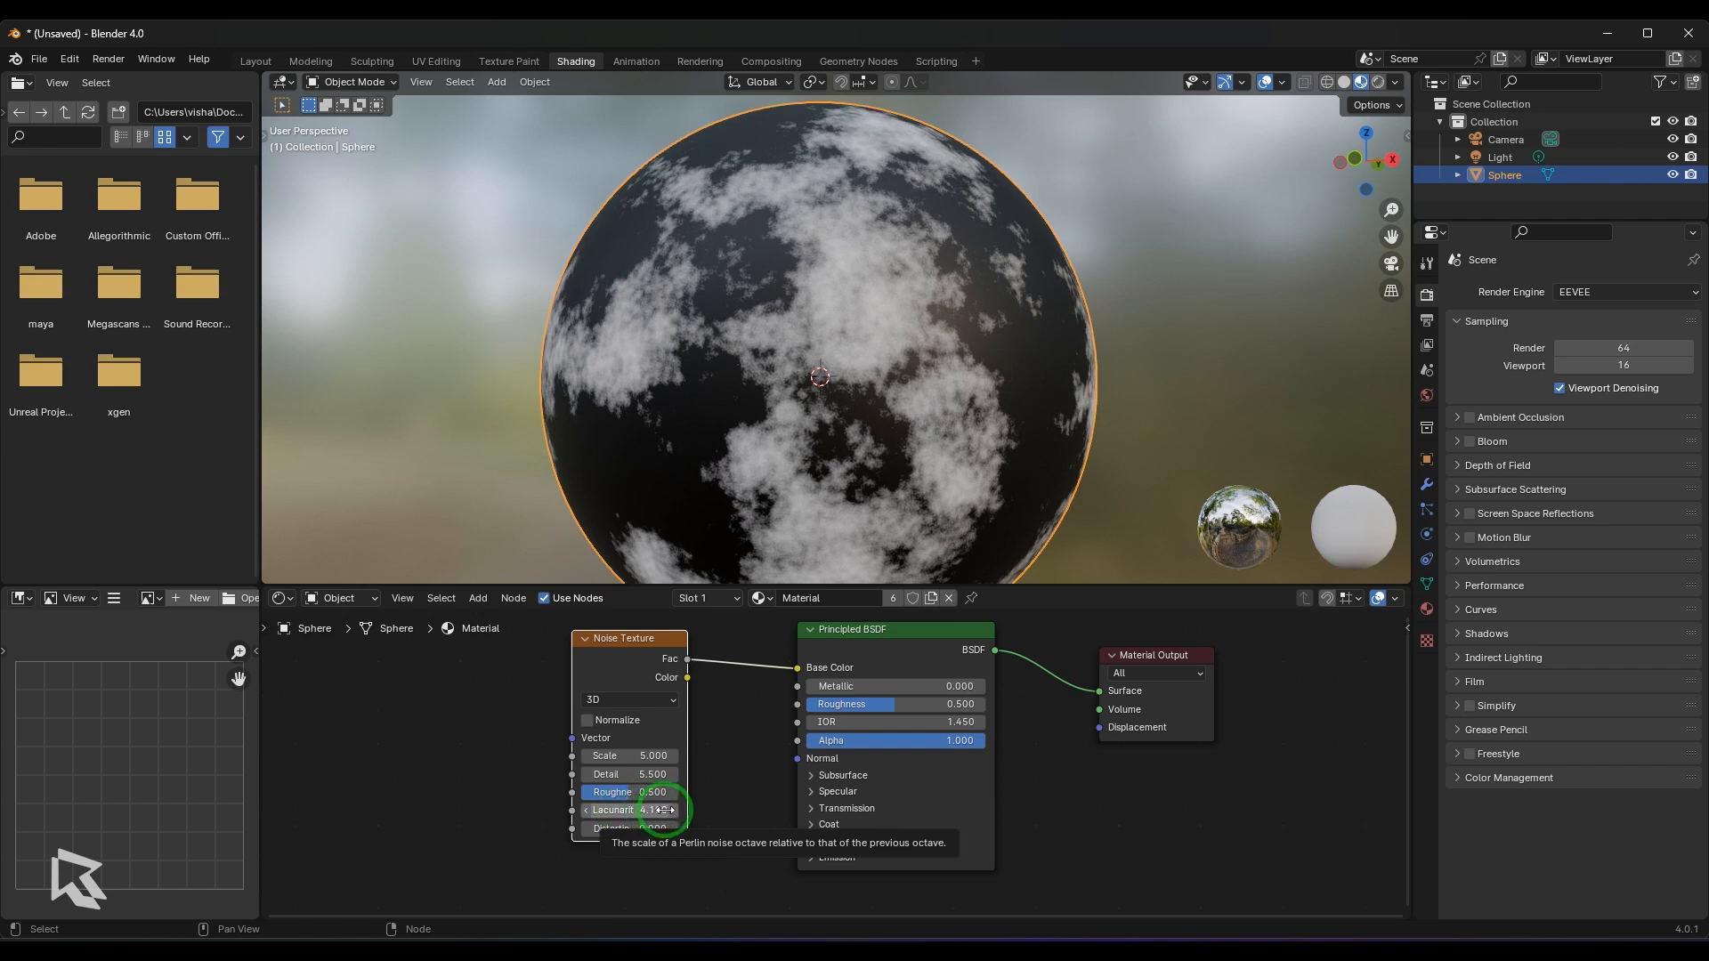
pyautogui.moveTo(652, 262); pyautogui.dragTo(633, 264)
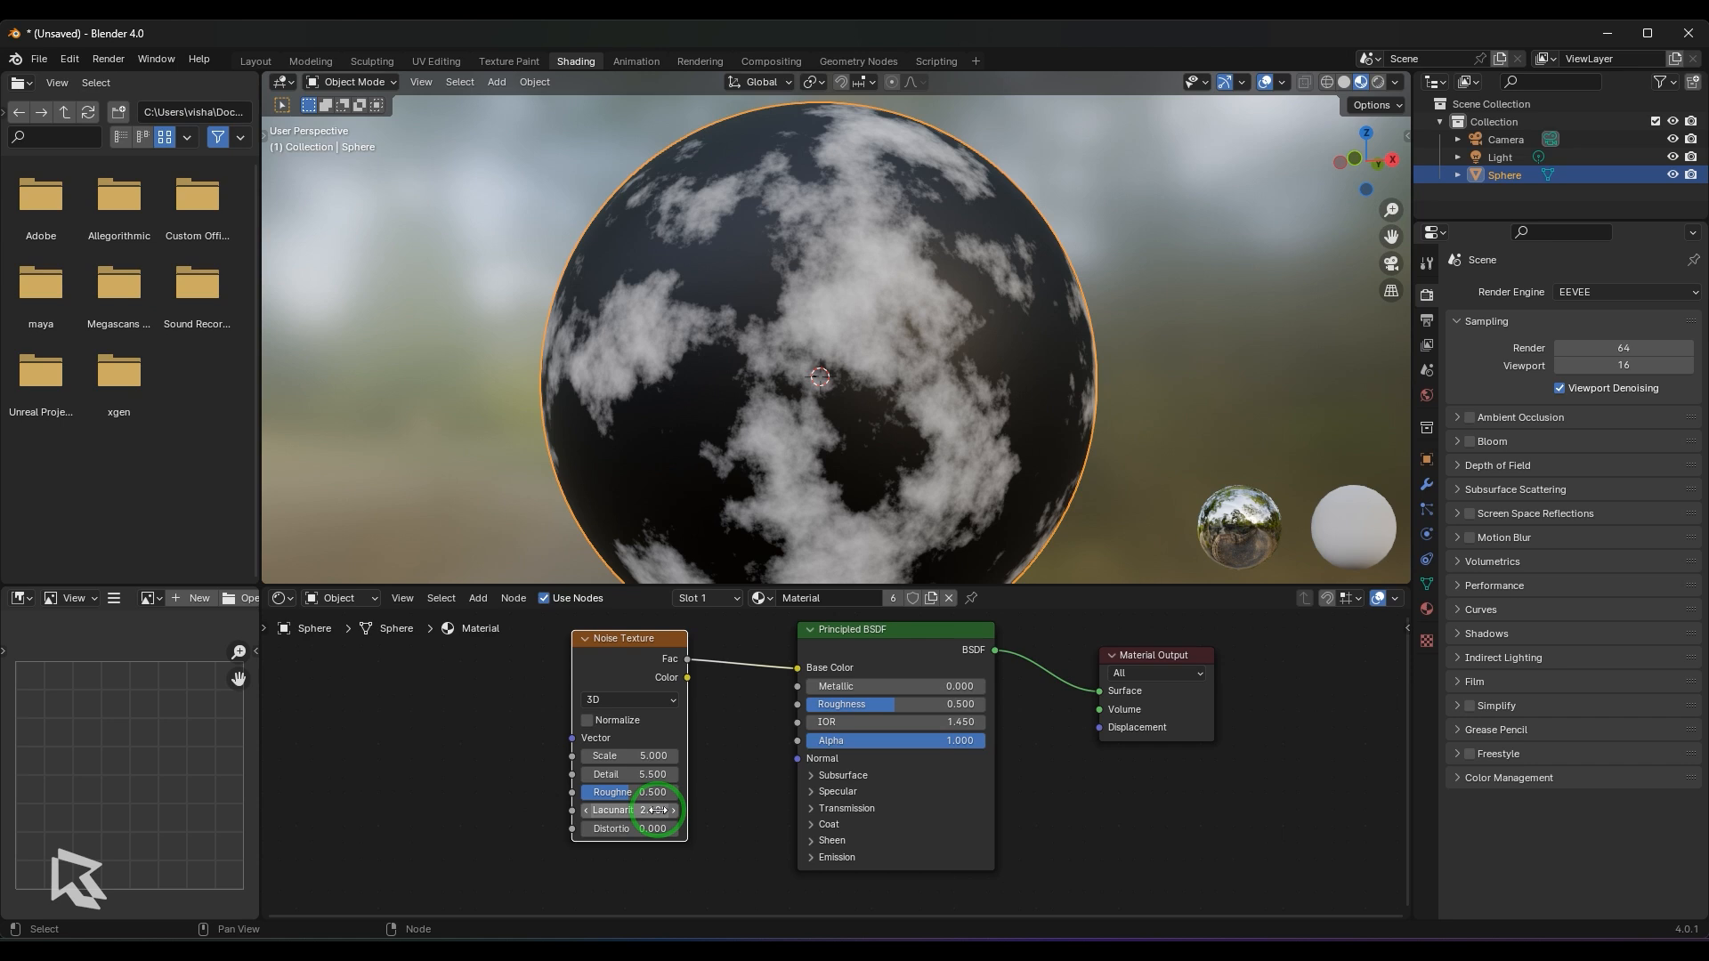
pyautogui.moveTo(657, 810); pyautogui.dragTo(640, 263)
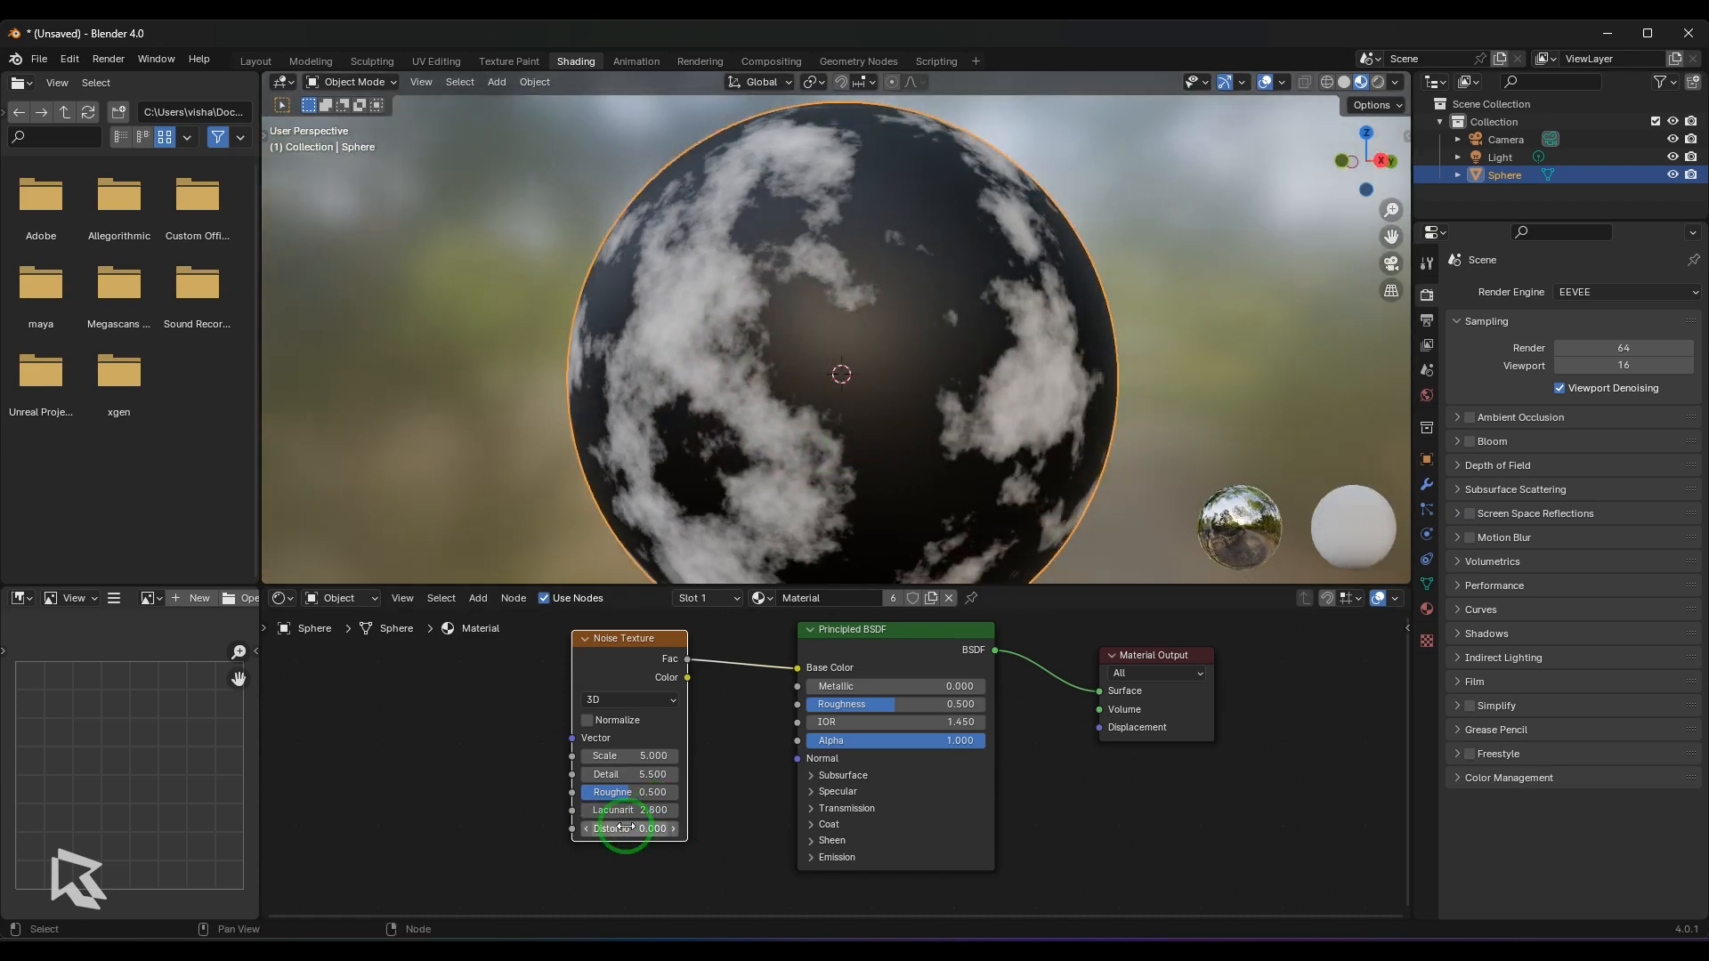
# - Try a Distortion of 2.1 on the Noise Texture and reset it to 0
pyautogui.moveTo(623, 828)
pyautogui.mouseDown()
pyautogui.moveTo(649, 278)
pyautogui.moveTo(622, 290)
pyautogui.moveTo(648, 294)
pyautogui.mouseUp()
pyautogui.click(619, 827)
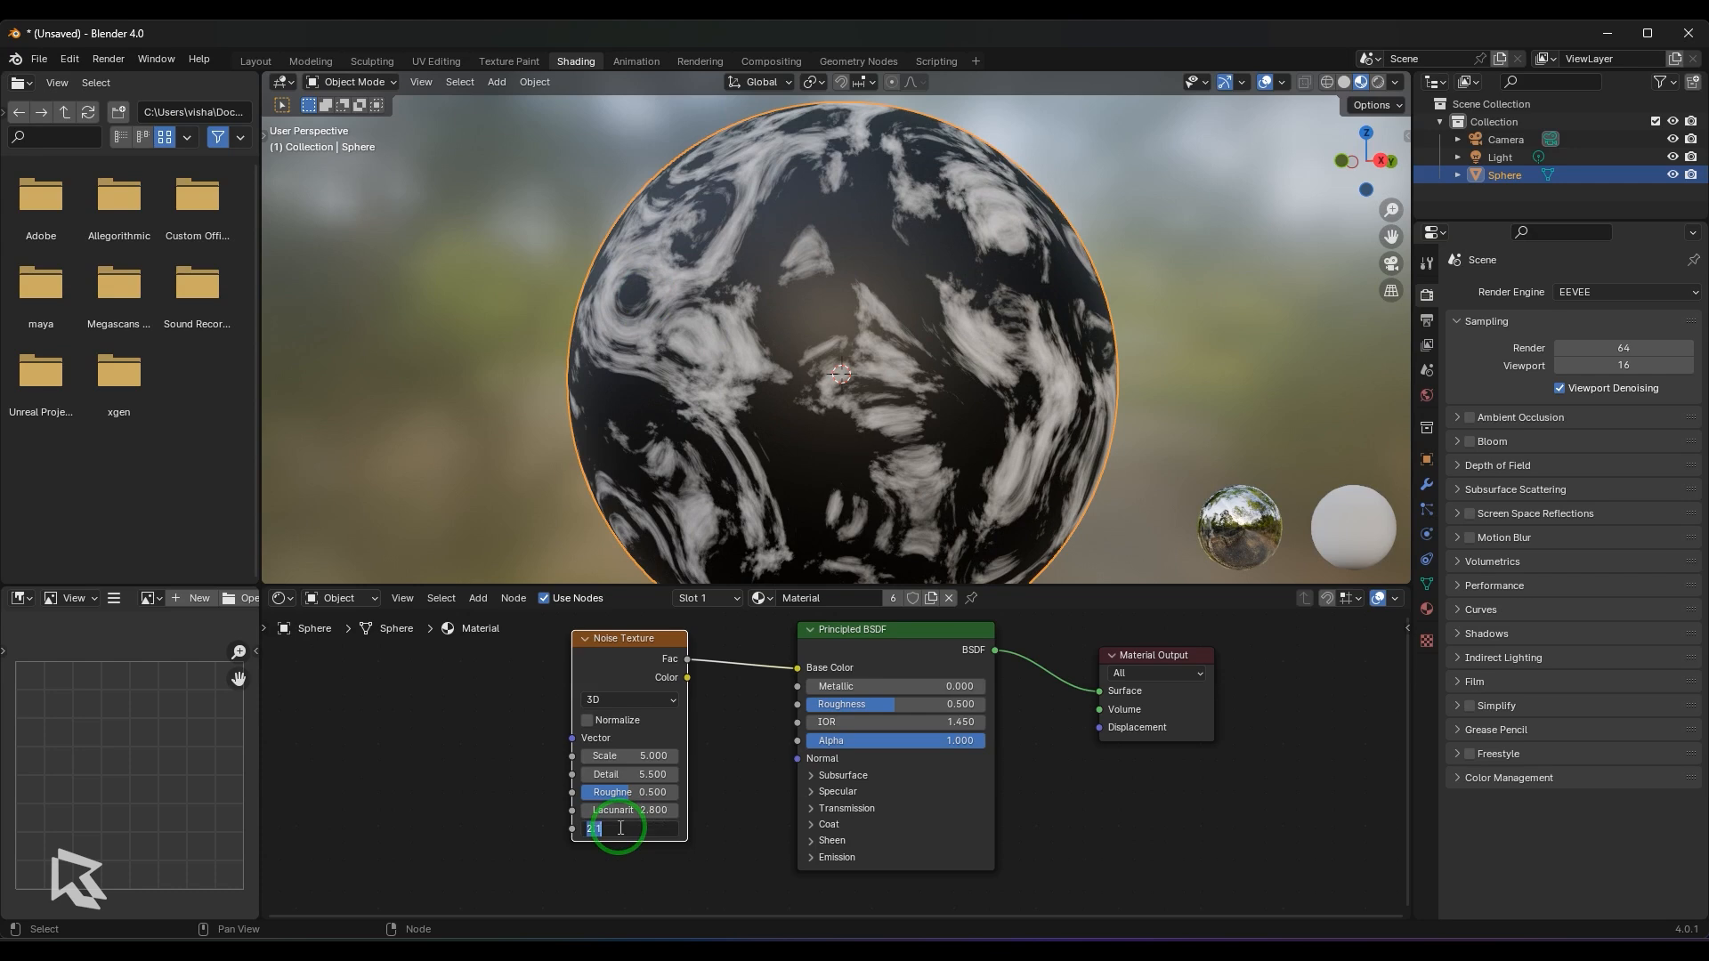
pyautogui.write('0')
pyautogui.press('Return')
pyautogui.scroll(3, 778, 482)
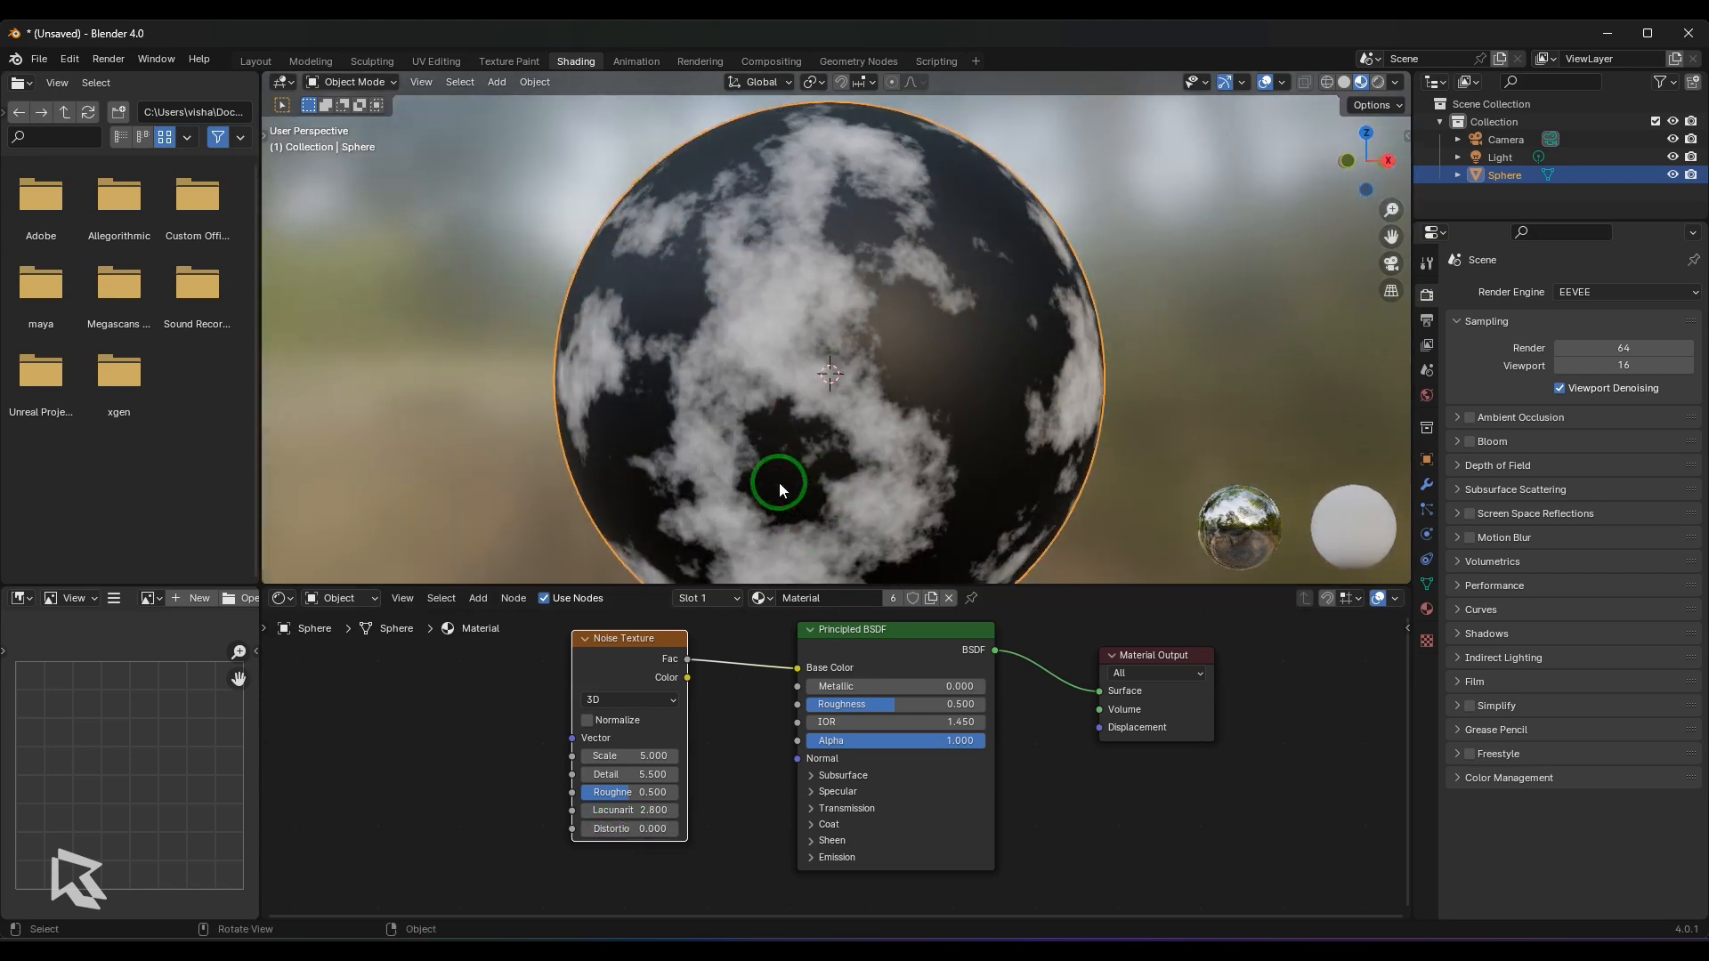
# - Set the Noise Texture's Lacunarity to 2 and inspect the pattern up close
pyautogui.scroll(1, 781, 482)
pyautogui.click(641, 808)
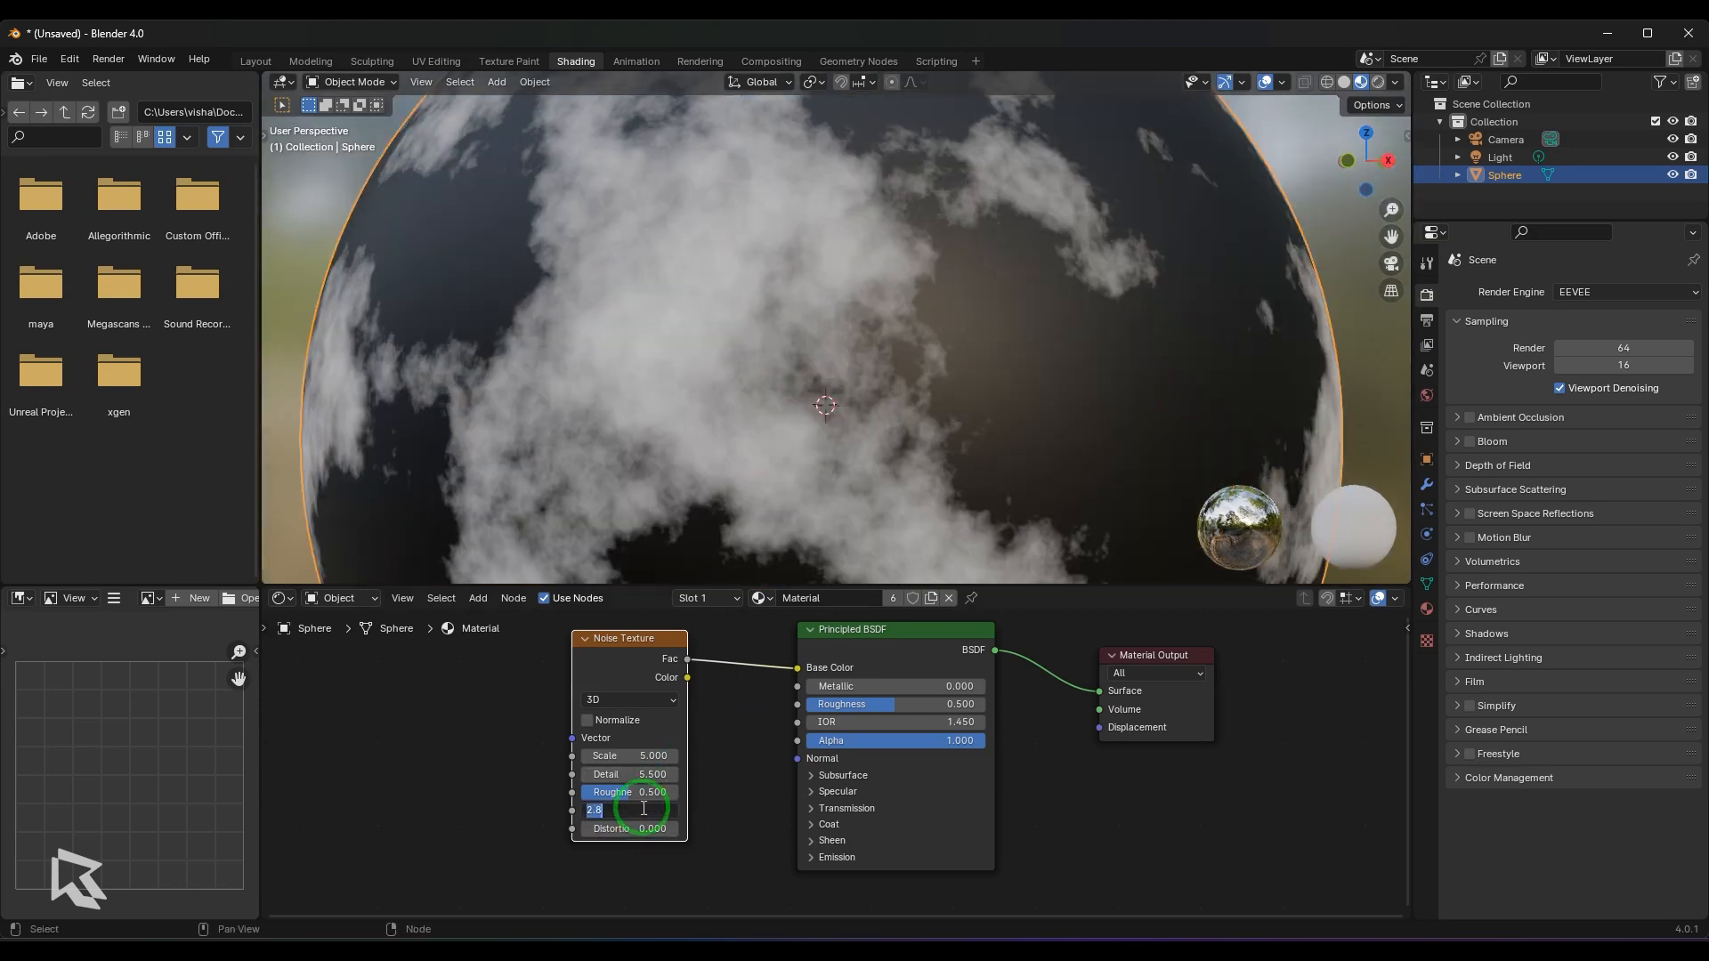
pyautogui.write('2')
pyautogui.press('Return')
pyautogui.moveTo(986, 418); pyautogui.dragTo(936, 441, button='middle')
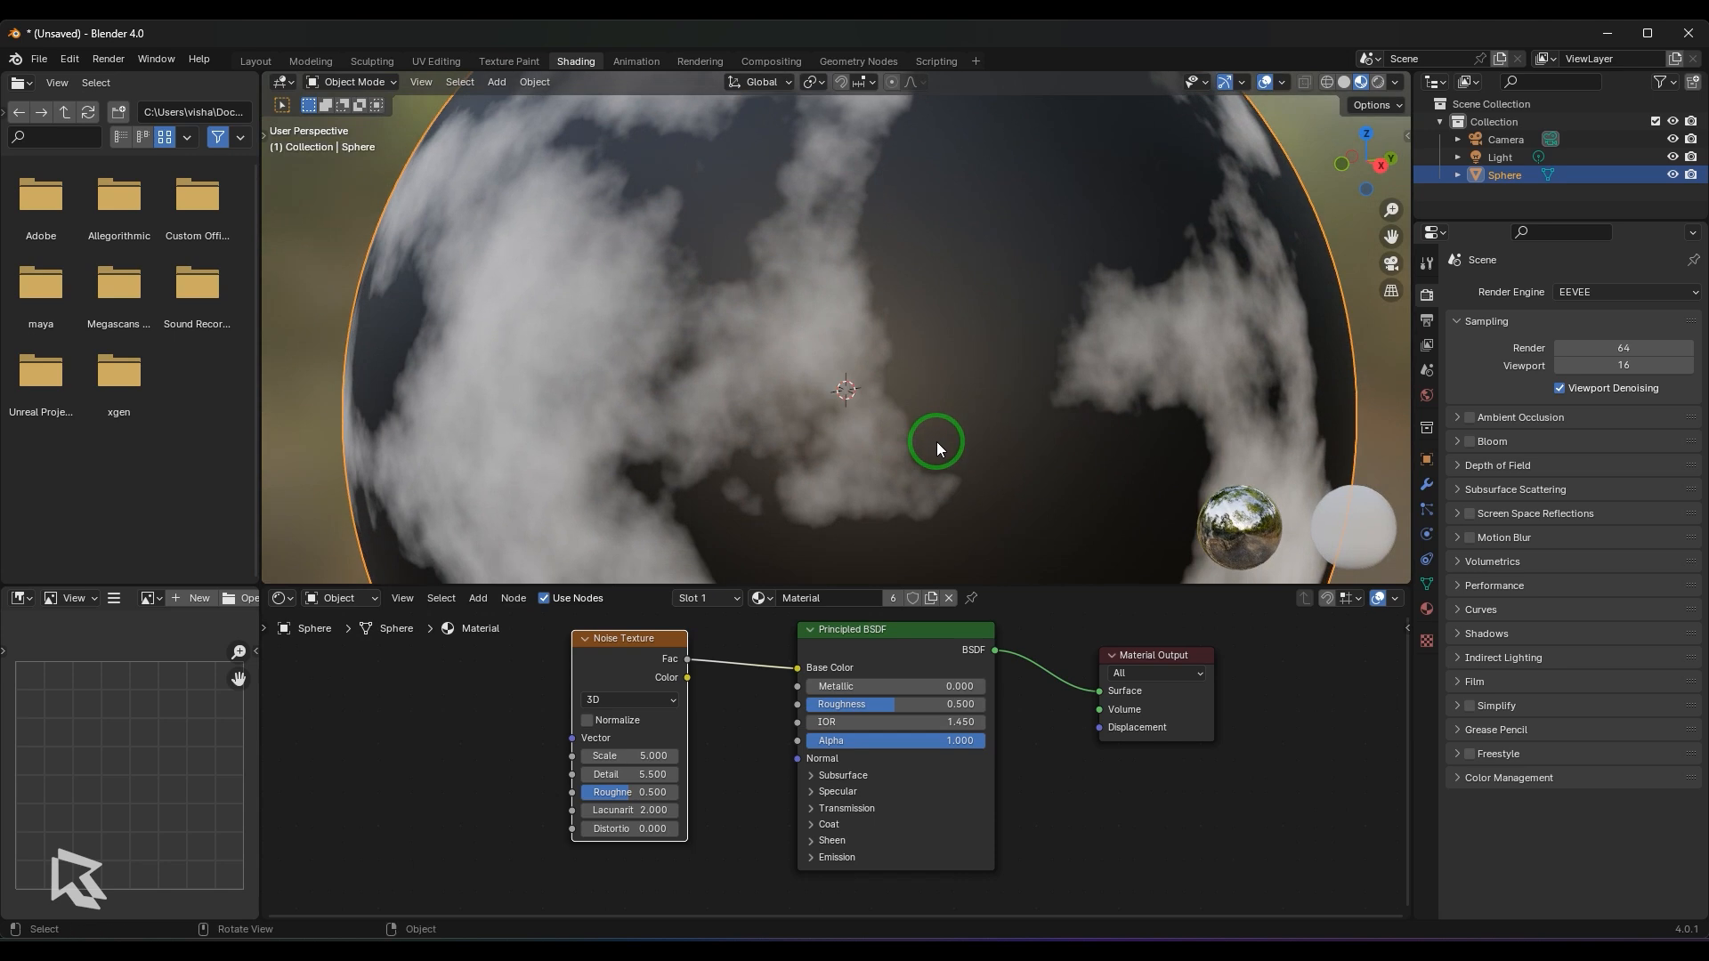
# - Set the Noise Texture's Detail to 2 and raise its Lacunarity to 3.7
pyautogui.click(640, 773)
pyautogui.write('2')
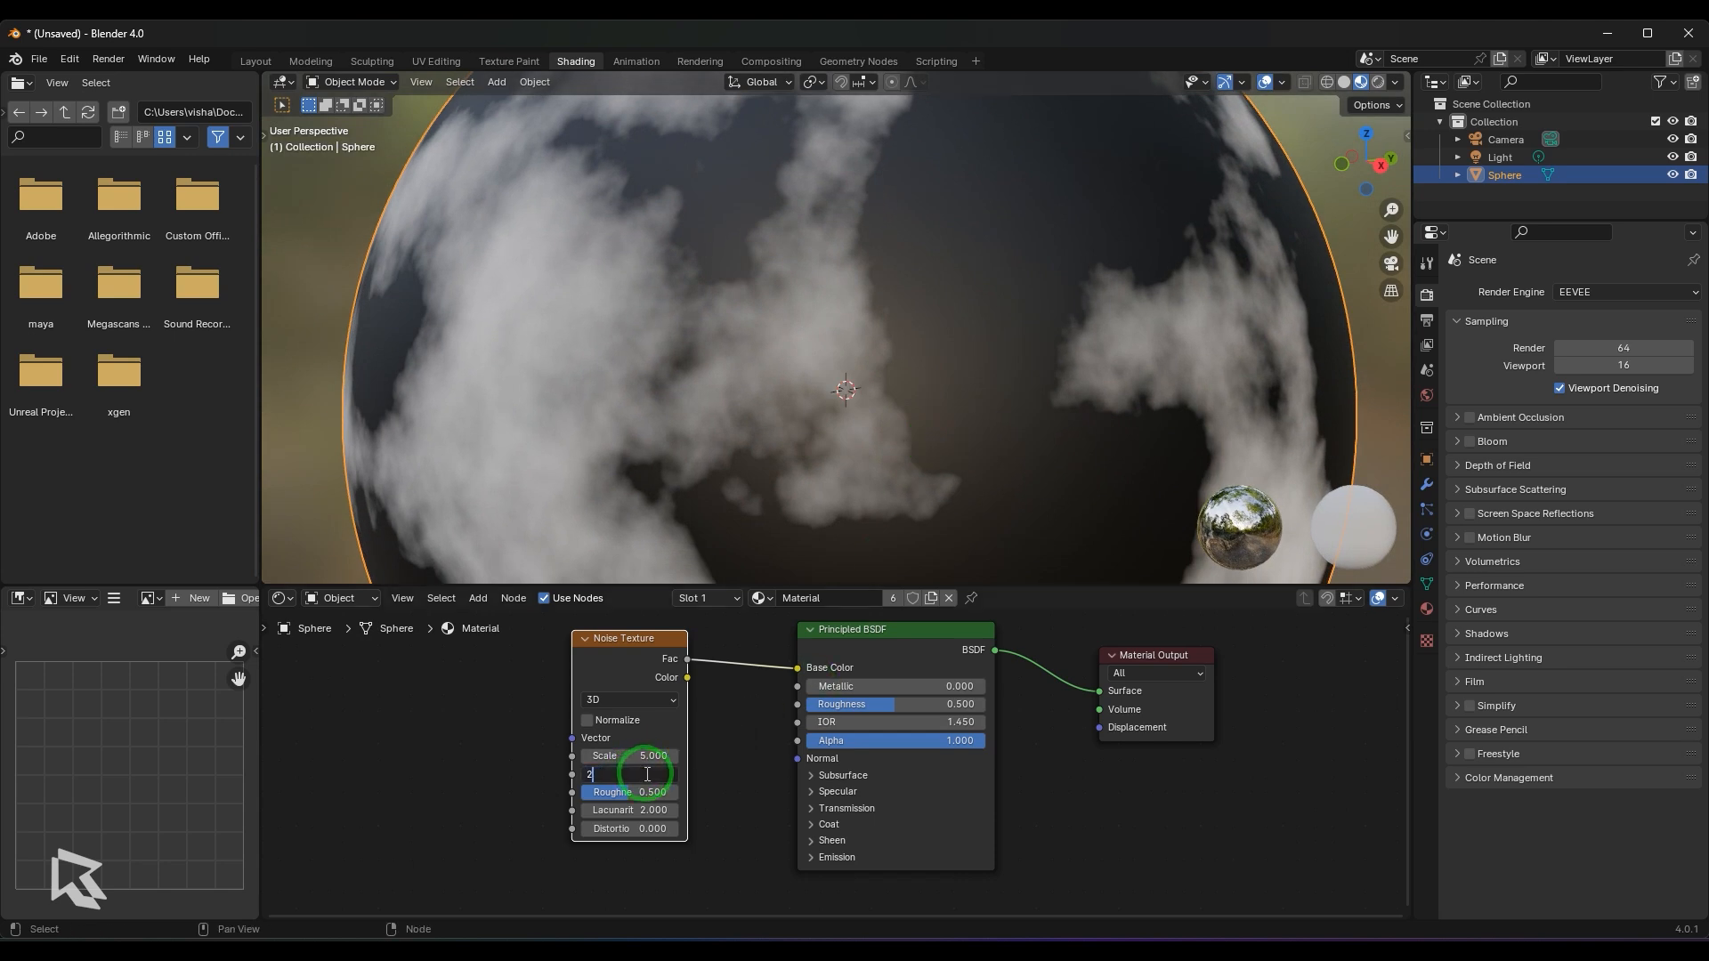
pyautogui.press('Return')
pyautogui.click(641, 809)
pyautogui.write('2.6')
pyautogui.press('Return')
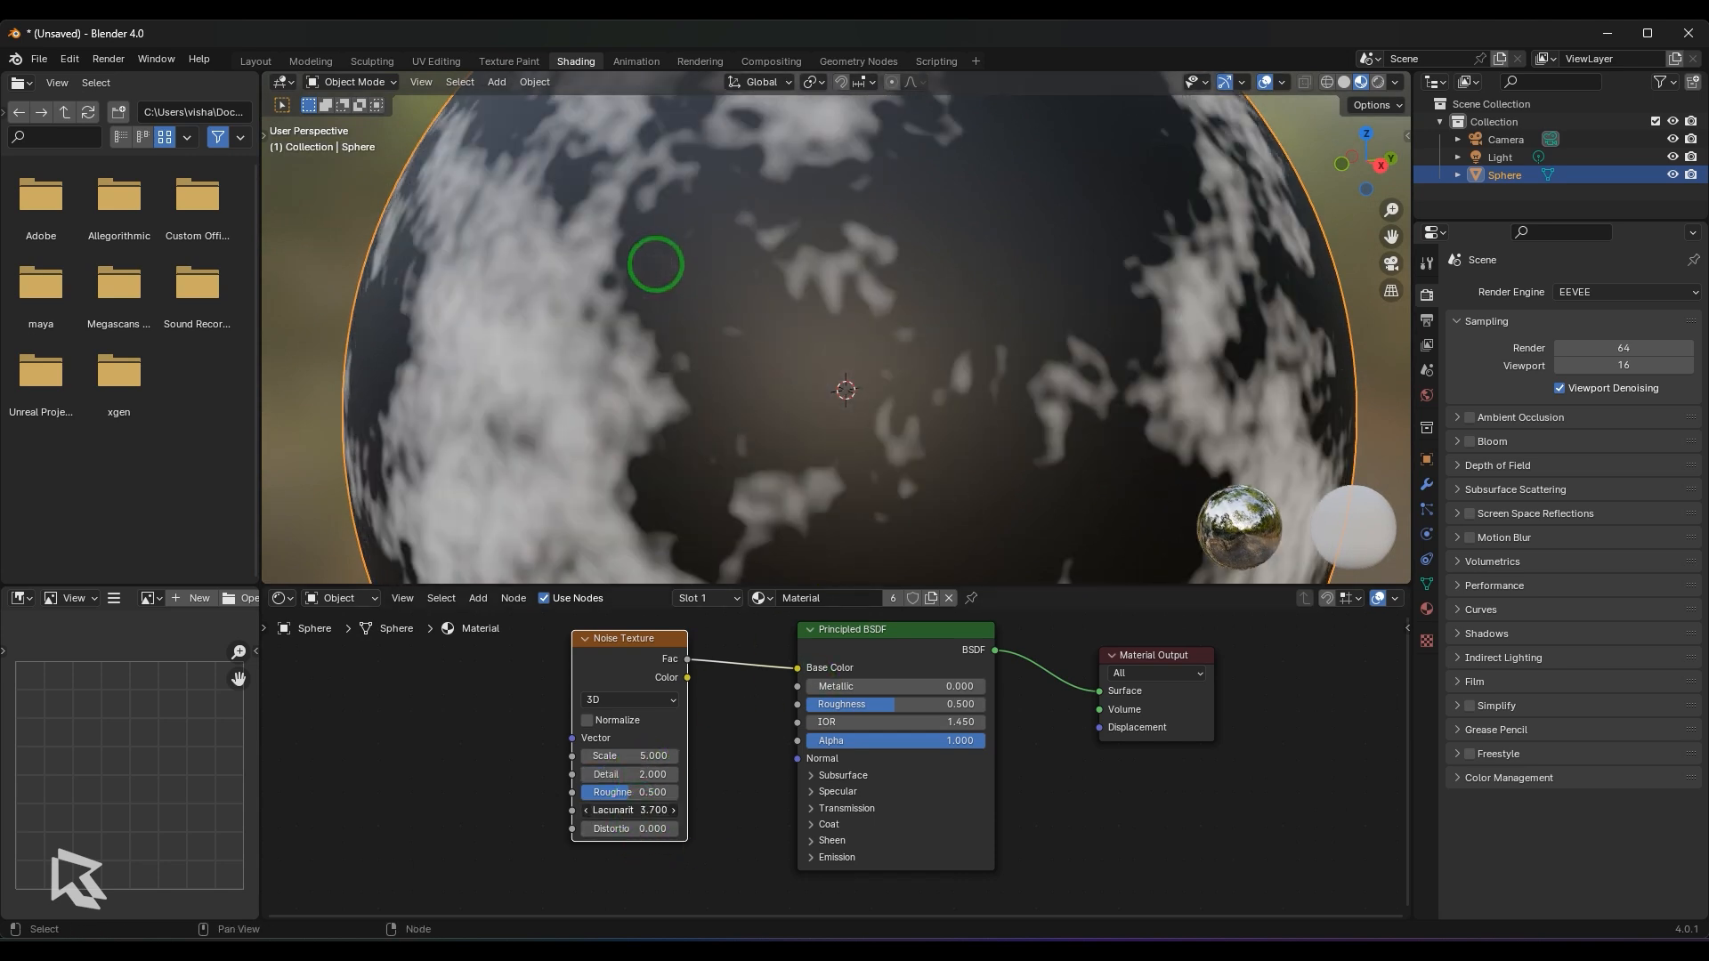
pyautogui.moveTo(646, 810); pyautogui.dragTo(639, 775)
pyautogui.moveTo(638, 232)
pyautogui.mouseDown()
pyautogui.moveTo(656, 237)
pyautogui.moveTo(630, 238)
pyautogui.mouseUp()
pyautogui.scroll(1, 867, 307)
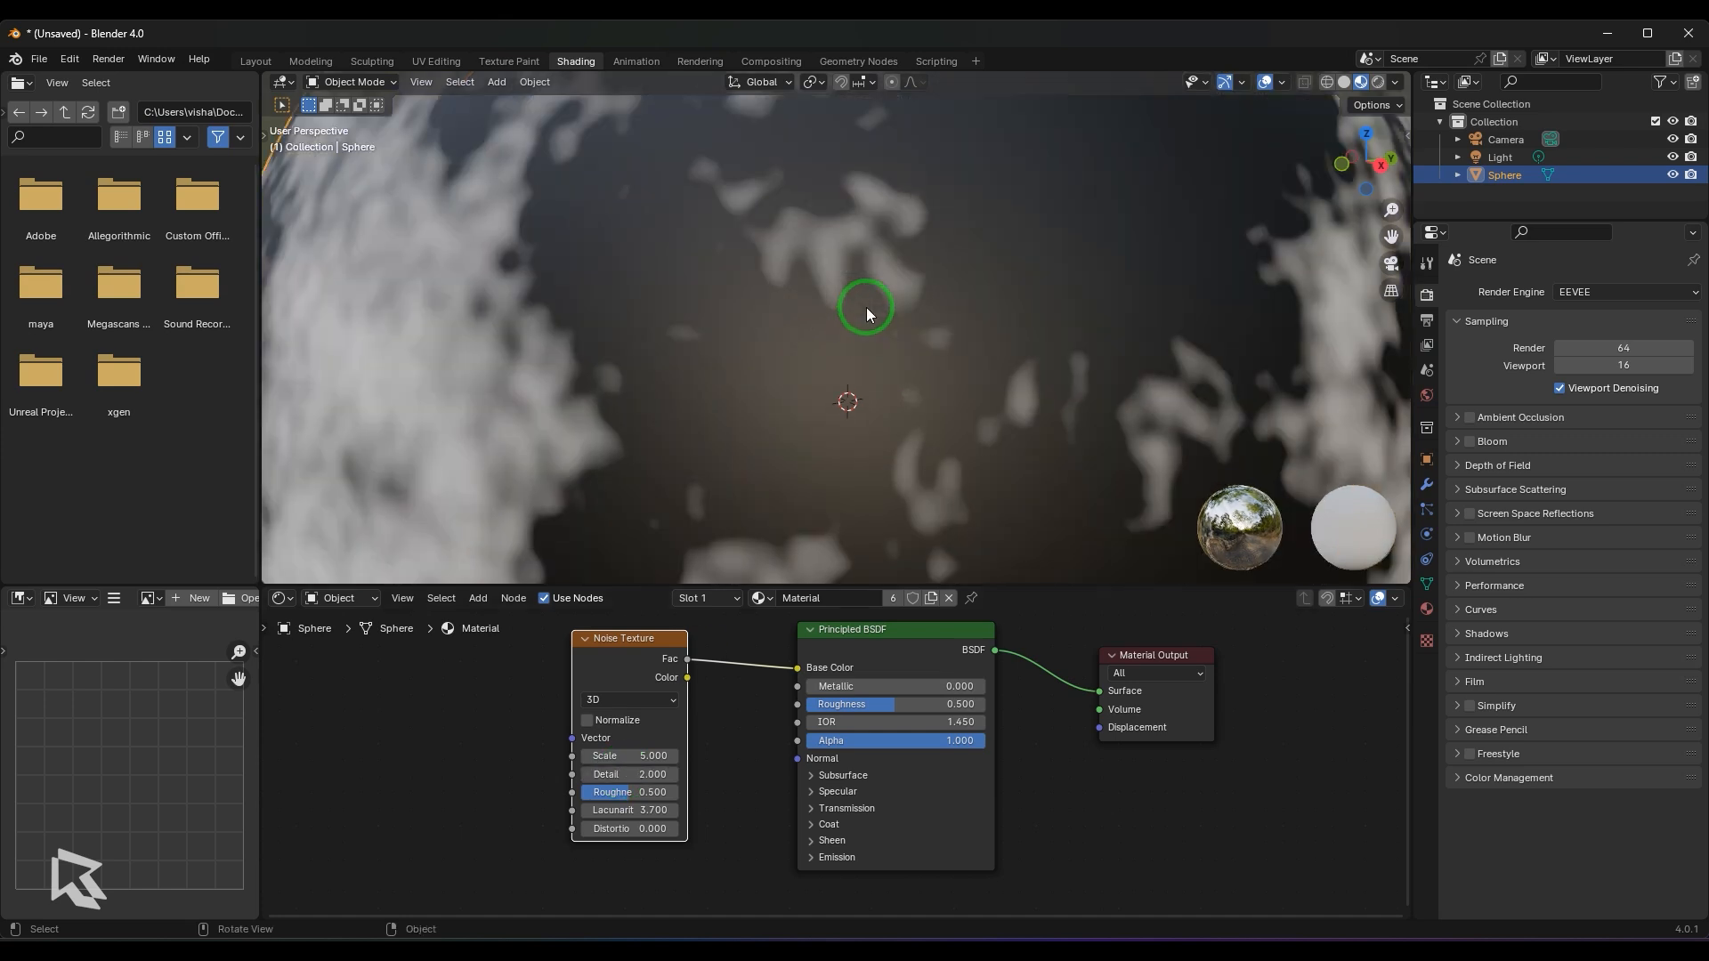
# - Lower the Noise Texture's Lacunarity to 2.8 and further to 1.6
pyautogui.moveTo(629, 810); pyautogui.dragTo(598, 809)
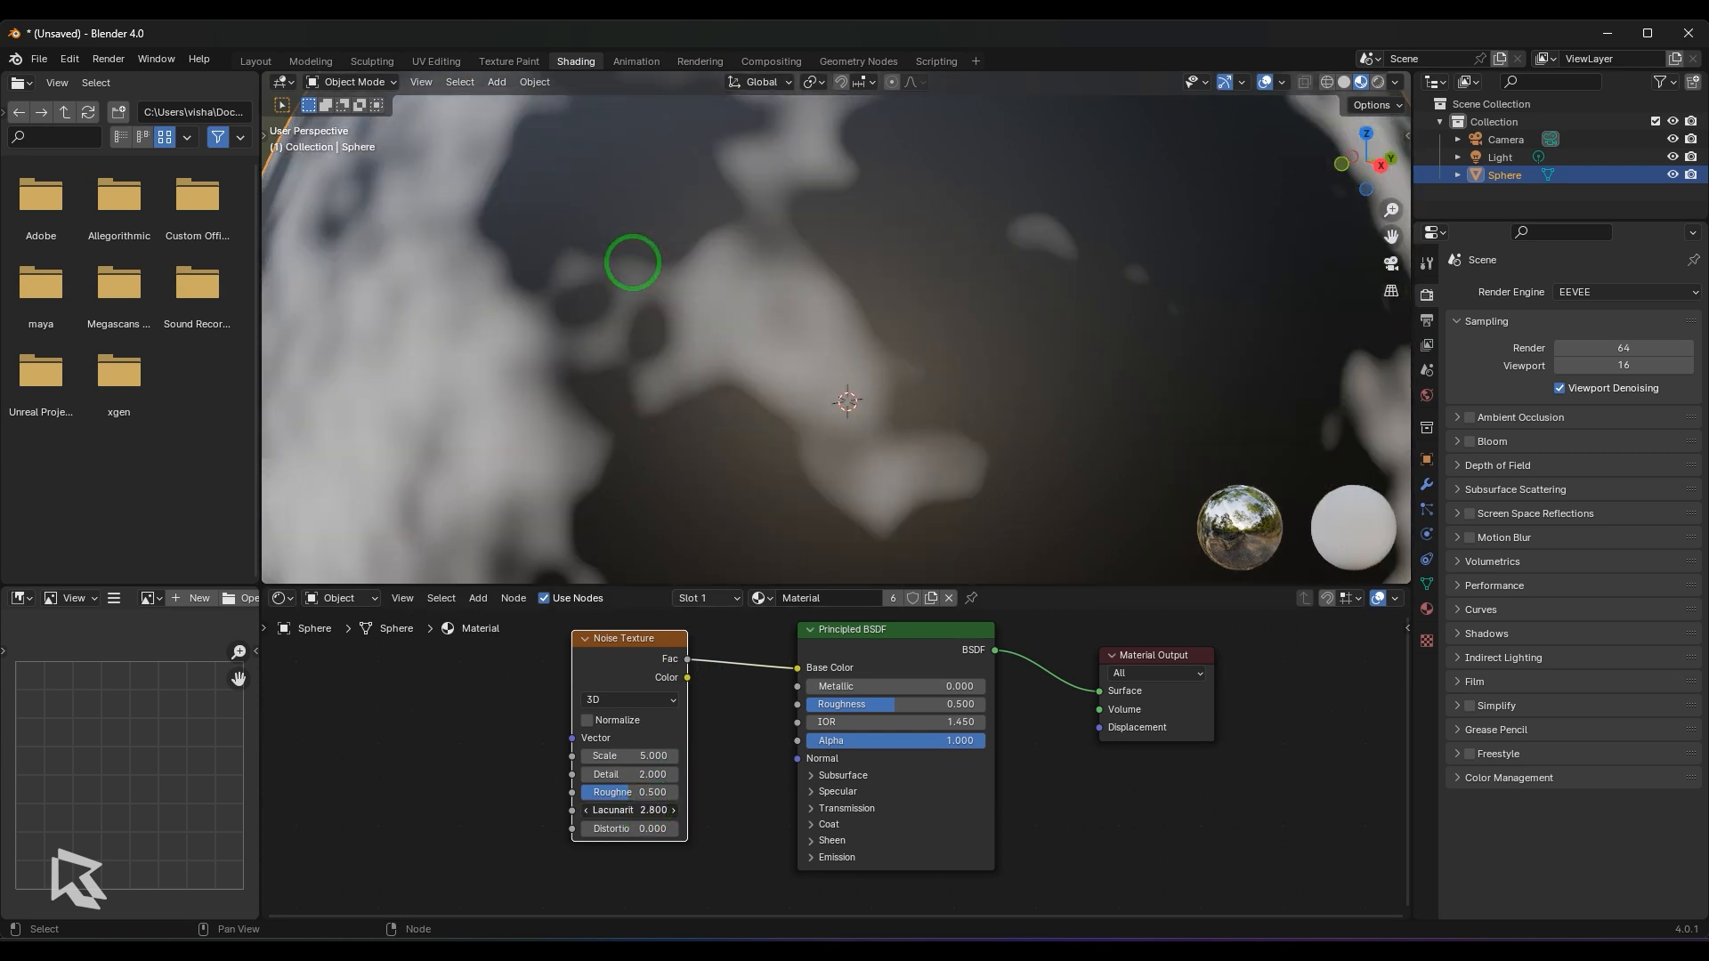
pyautogui.moveTo(633, 263); pyautogui.dragTo(644, 262)
pyautogui.scroll(-1, 752, 565)
pyautogui.moveTo(655, 811); pyautogui.dragTo(637, 269)
# - Raise the Noise Texture's Detail to 10.8 and its Lacunarity to 2.4
pyautogui.moveTo(629, 774); pyautogui.dragTo(712, 237)
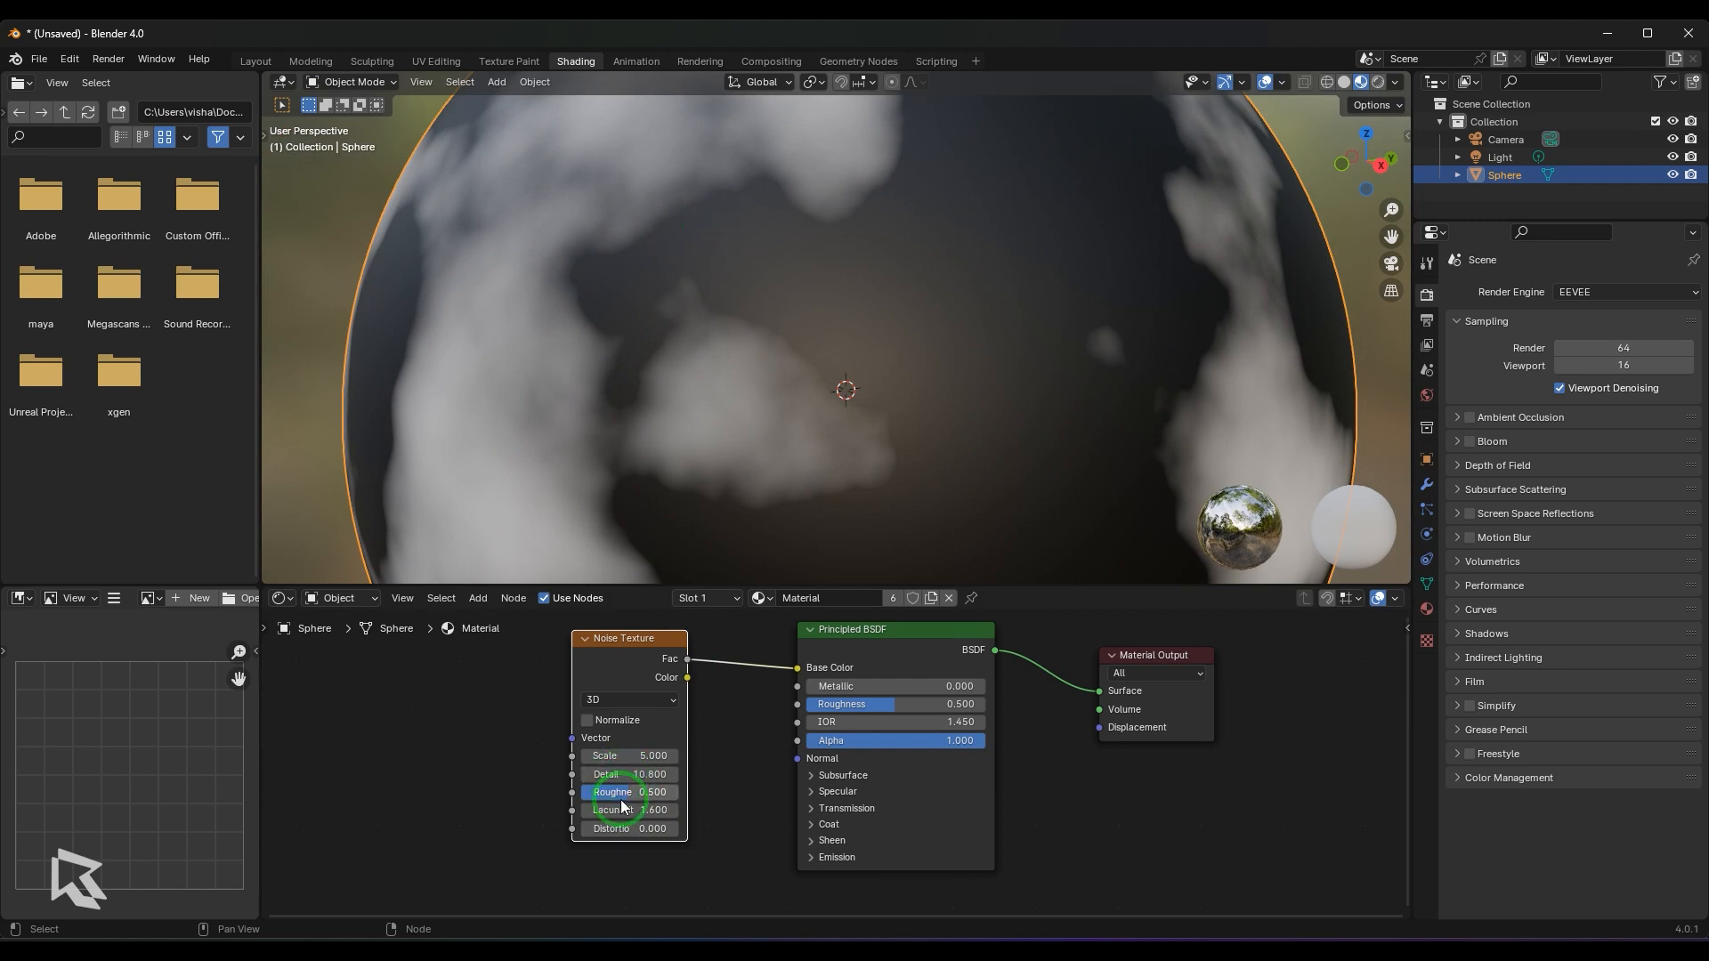
pyautogui.moveTo(623, 806); pyautogui.dragTo(633, 267)
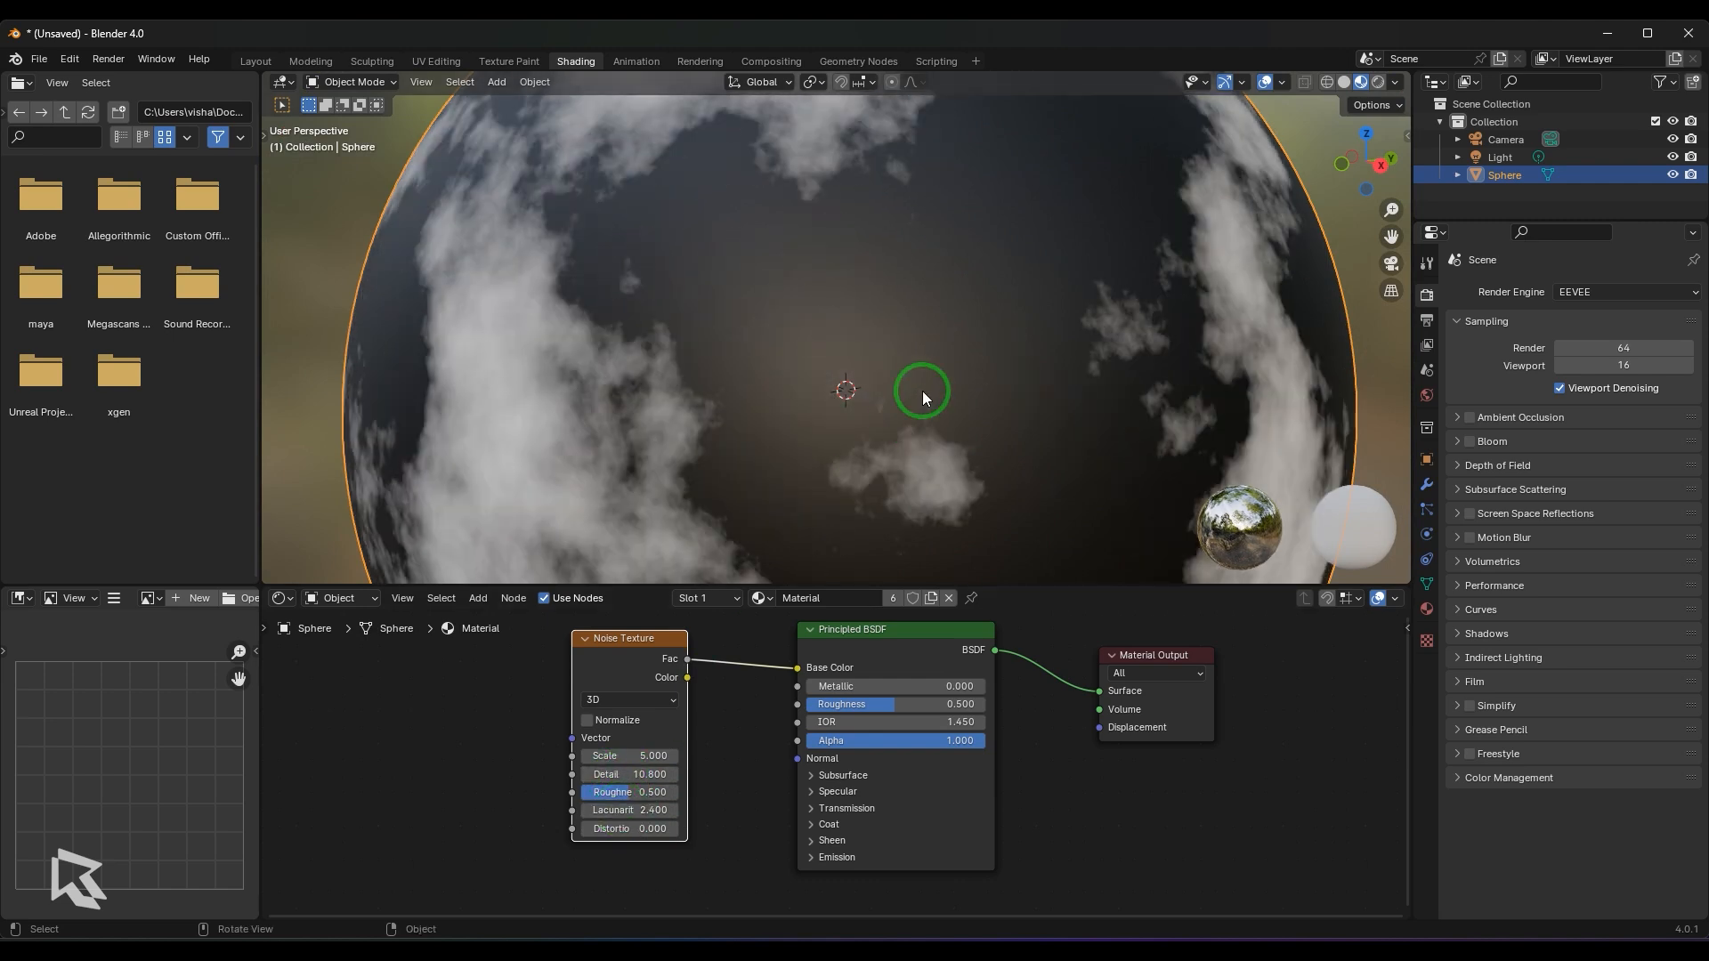
pyautogui.scroll(-3, 922, 391)
pyautogui.moveTo(806, 203); pyautogui.dragTo(884, 283, button='middle')
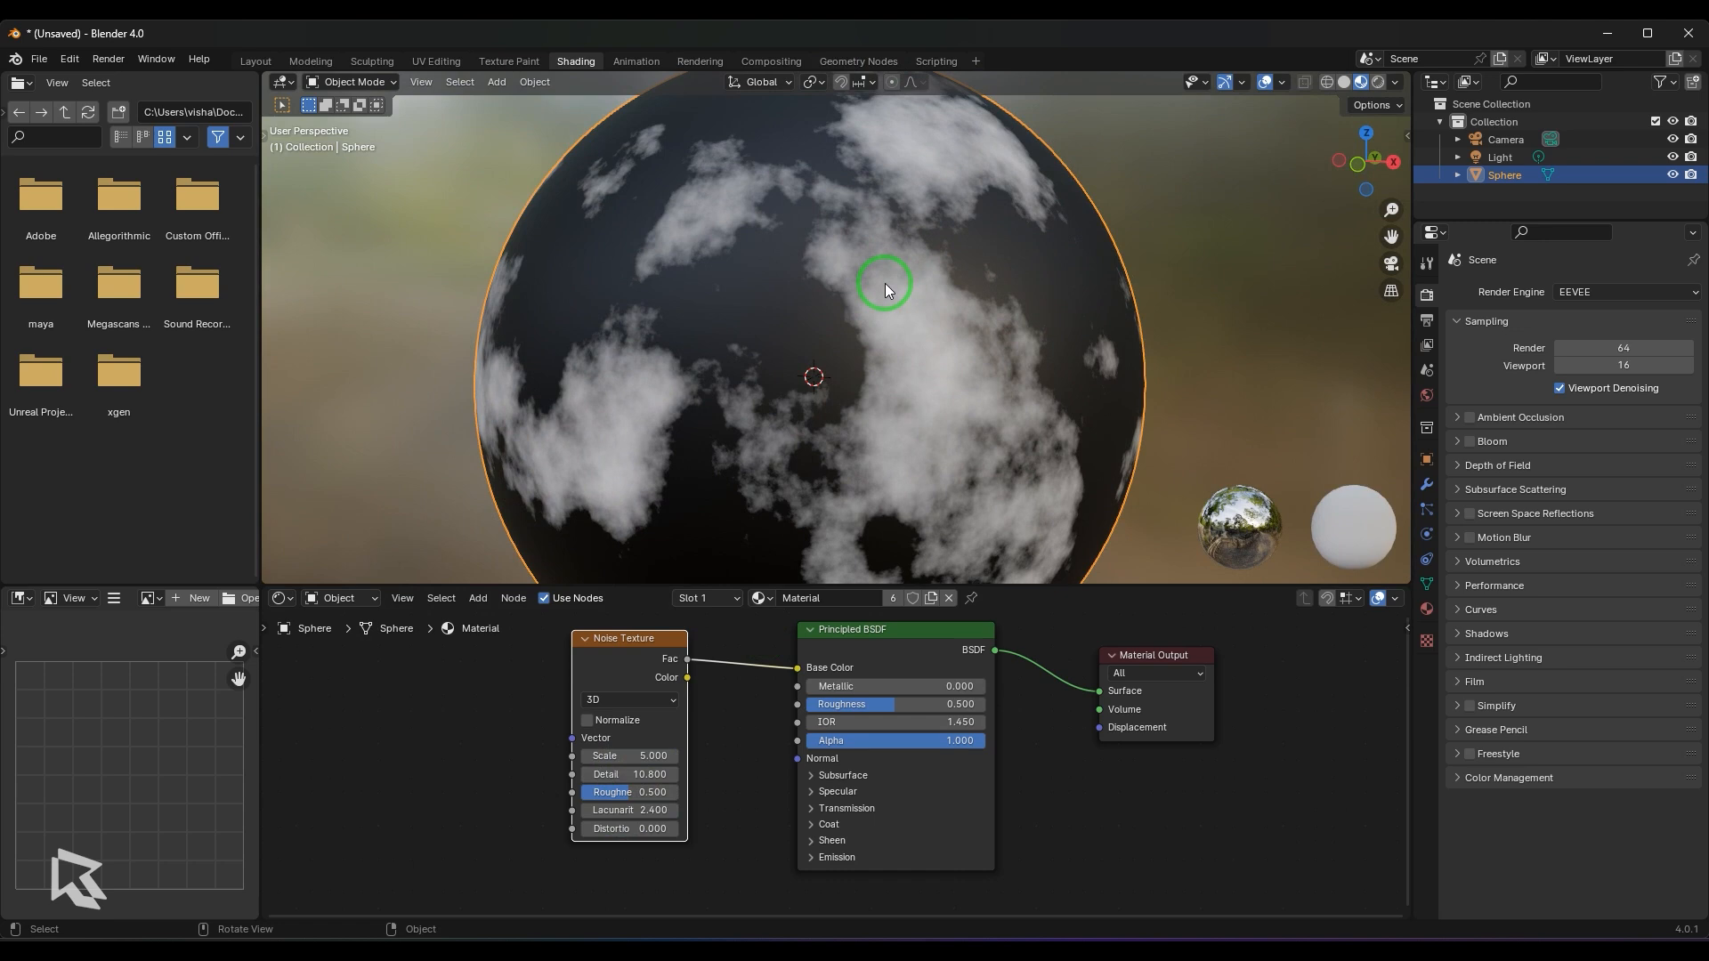
# - Open Paint and sketch a smooth black wave with a second, more tightly oscillating curve over it
pyautogui.press('super+r')
pyautogui.press('Return')
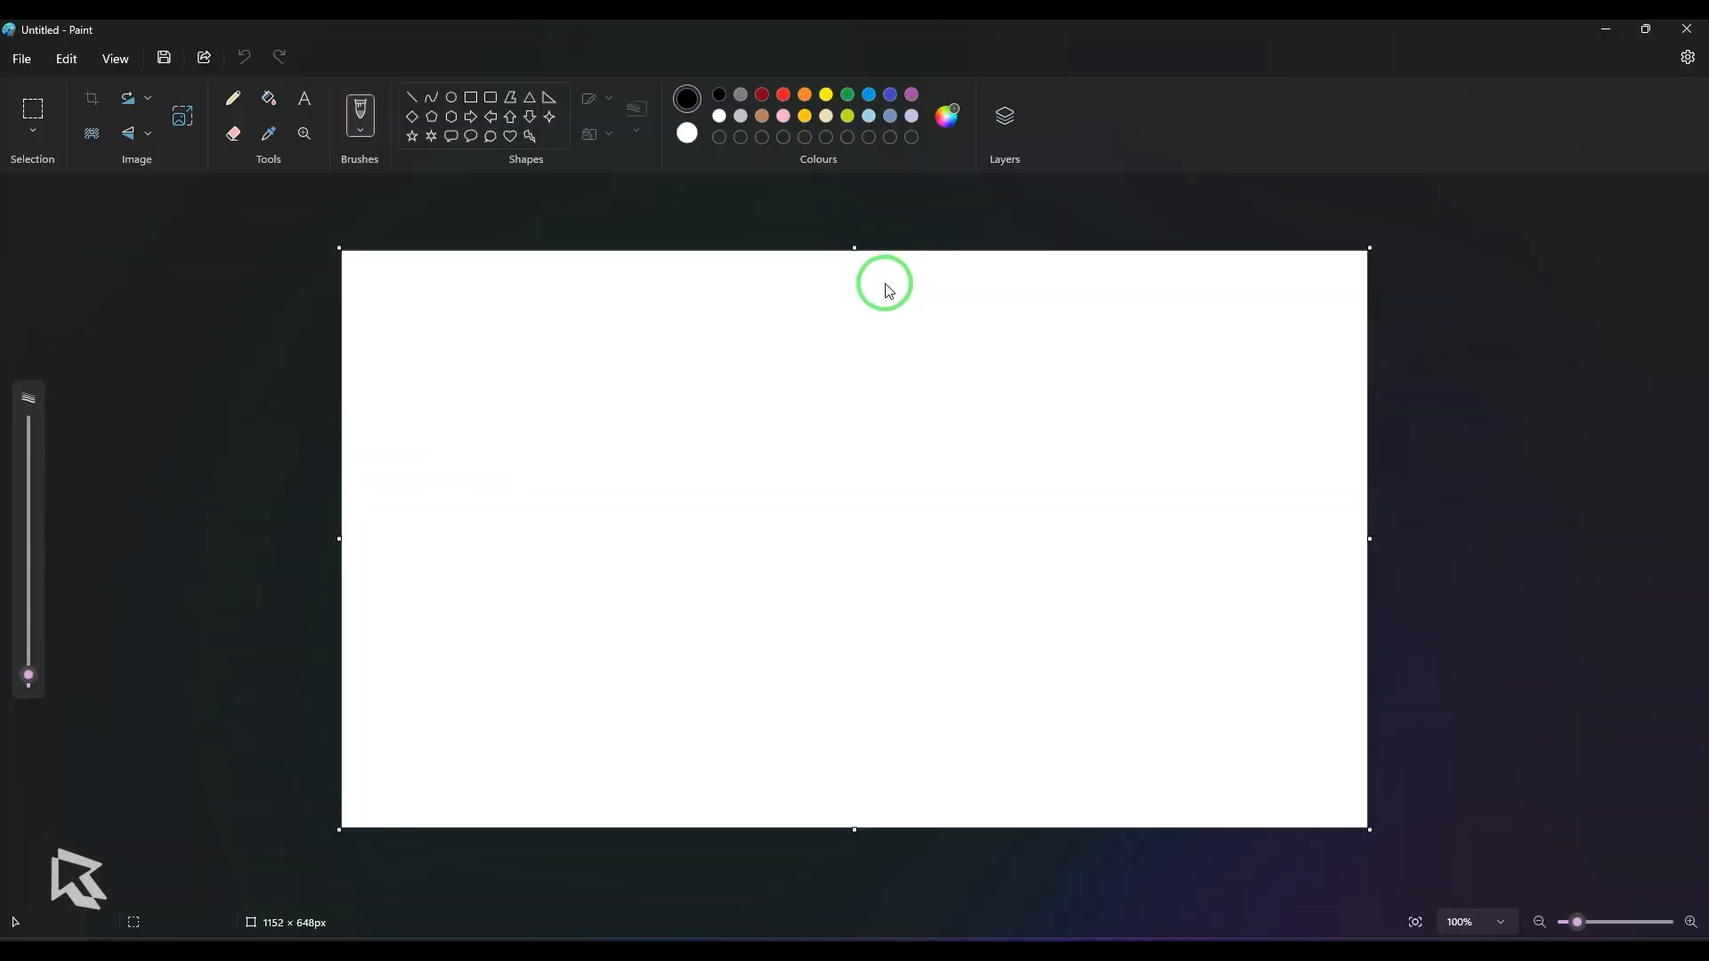
pyautogui.moveTo(409, 556)
pyautogui.mouseDown()
pyautogui.moveTo(793, 457)
pyautogui.moveTo(1275, 430)
pyautogui.mouseUp()
pyautogui.moveTo(435, 561)
pyautogui.mouseDown()
pyautogui.moveTo(550, 444)
pyautogui.moveTo(756, 432)
pyautogui.moveTo(1049, 542)
pyautogui.moveTo(1316, 403)
pyautogui.mouseUp()
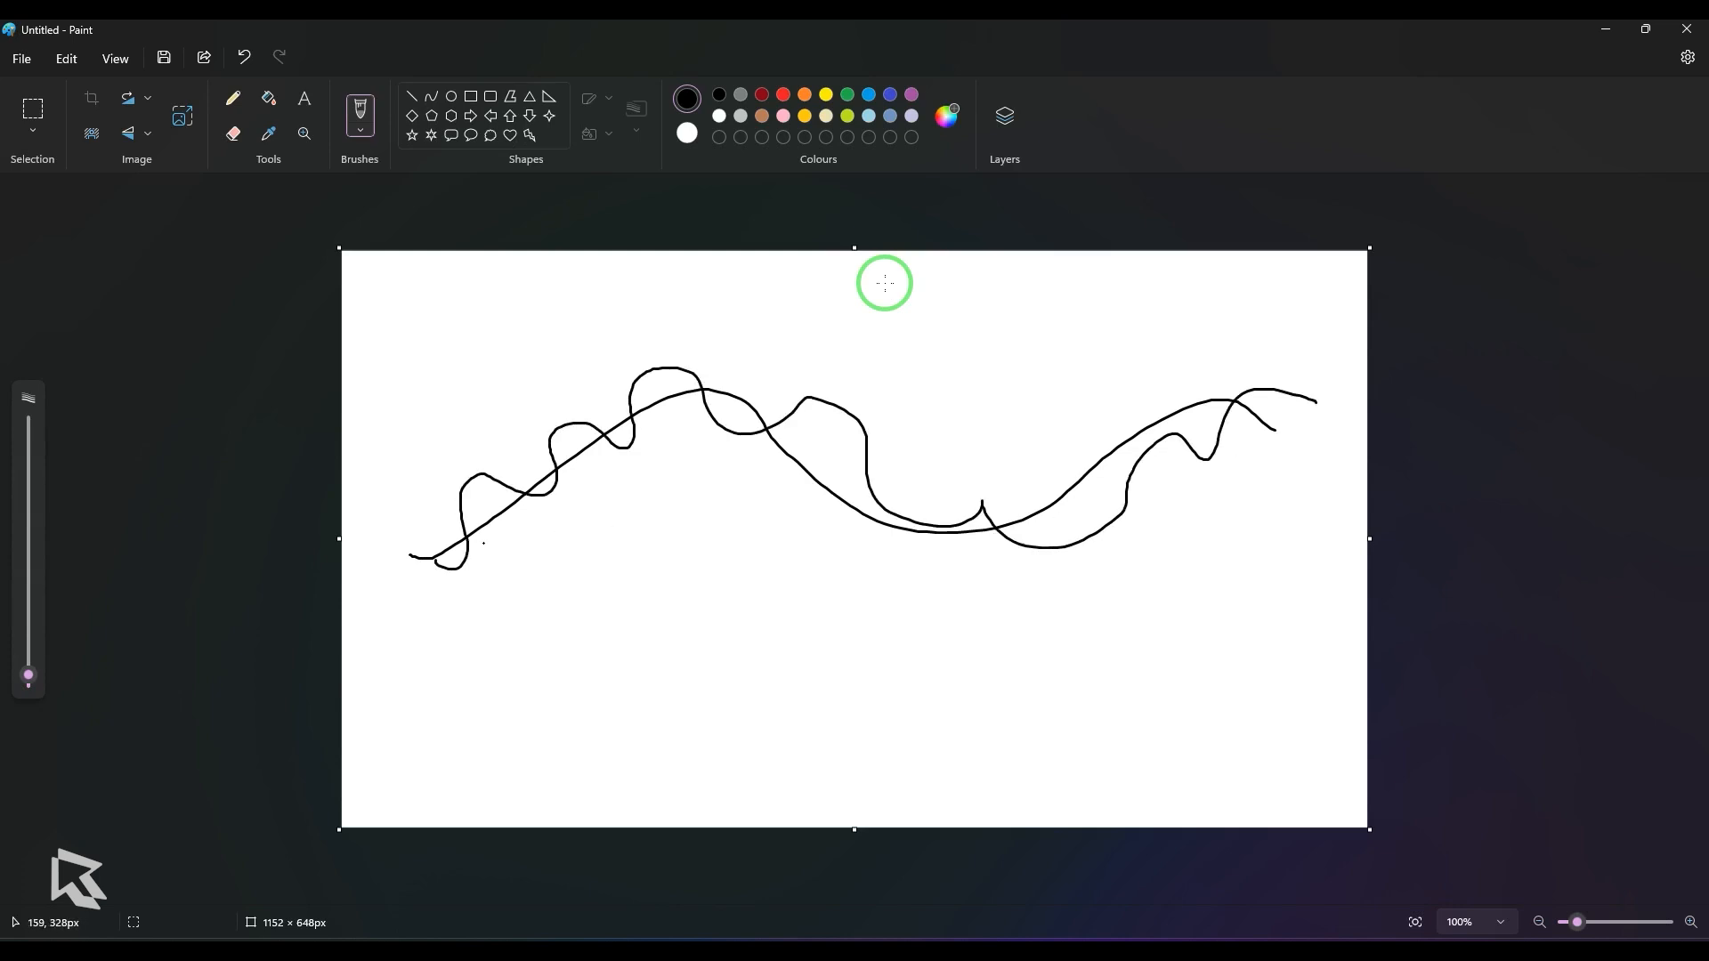
pyautogui.moveTo(442, 534)
pyautogui.mouseDown()
pyautogui.moveTo(501, 479)
pyautogui.moveTo(524, 488)
pyautogui.mouseUp()
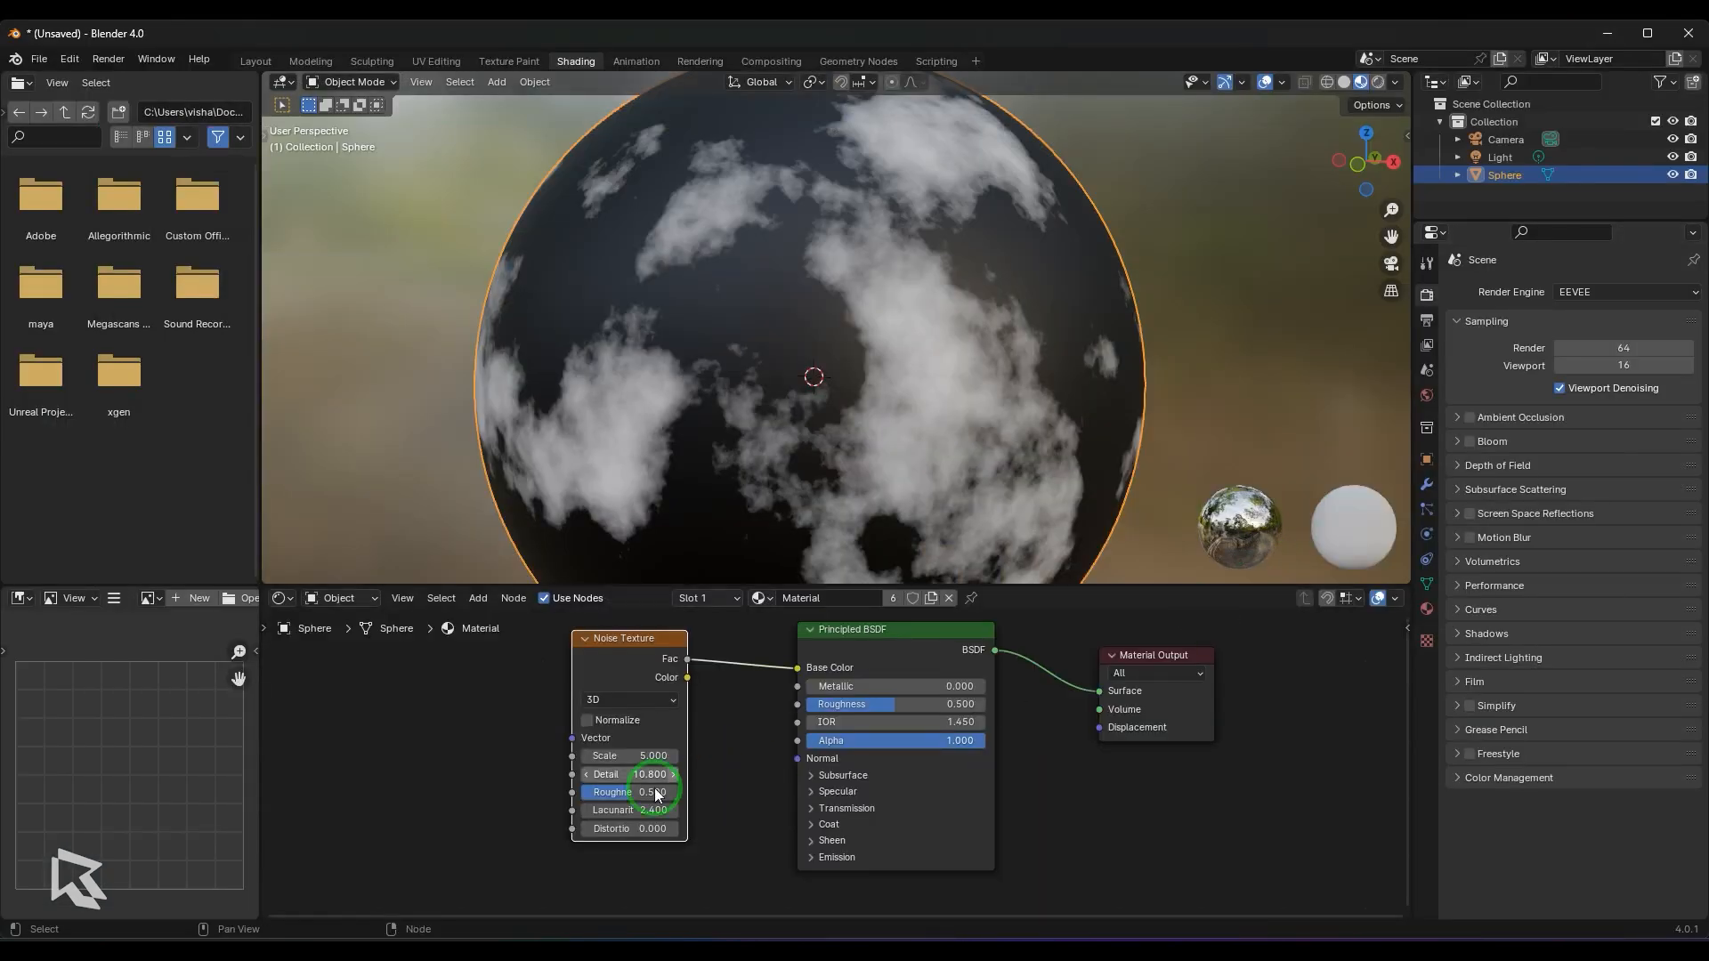
# - Switch back to Blender and, with Lacunarity at 5.8, set the Noise Texture's Detail to 0, 0.2 and 0.4
pyautogui.moveTo(650, 774); pyautogui.dragTo(655, 259)
pyautogui.click(627, 774)
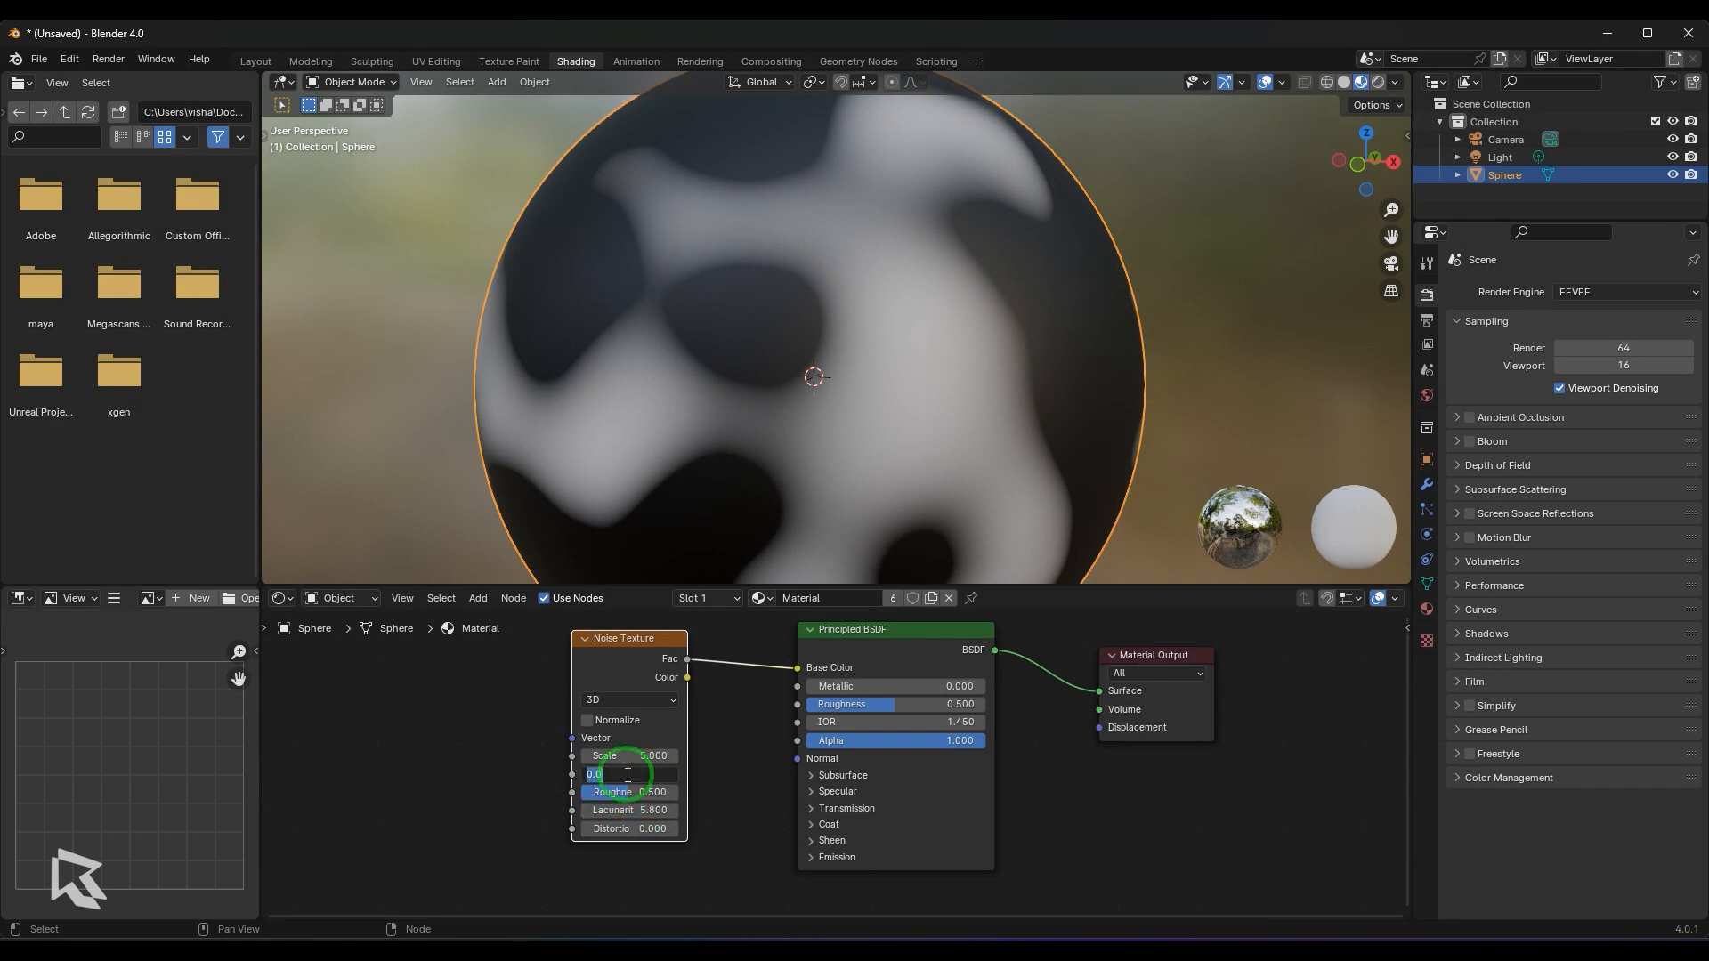
pyautogui.write('0.2')
pyautogui.press('Return')
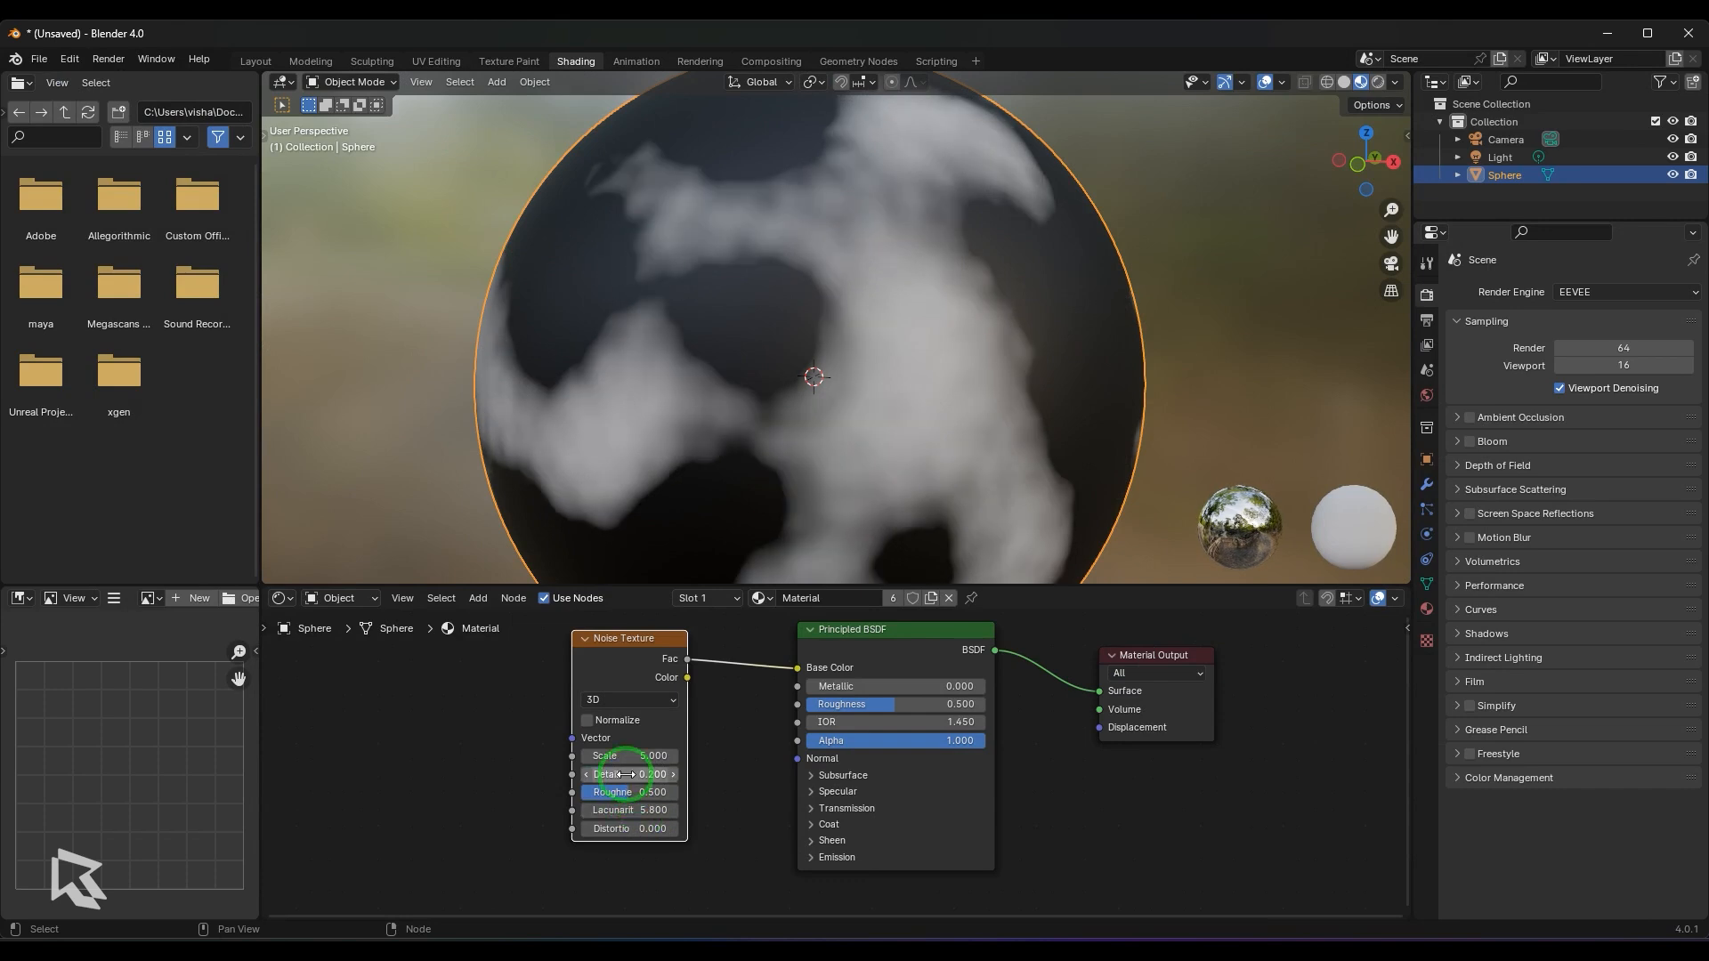
pyautogui.click(627, 775)
pyautogui.write('0.4')
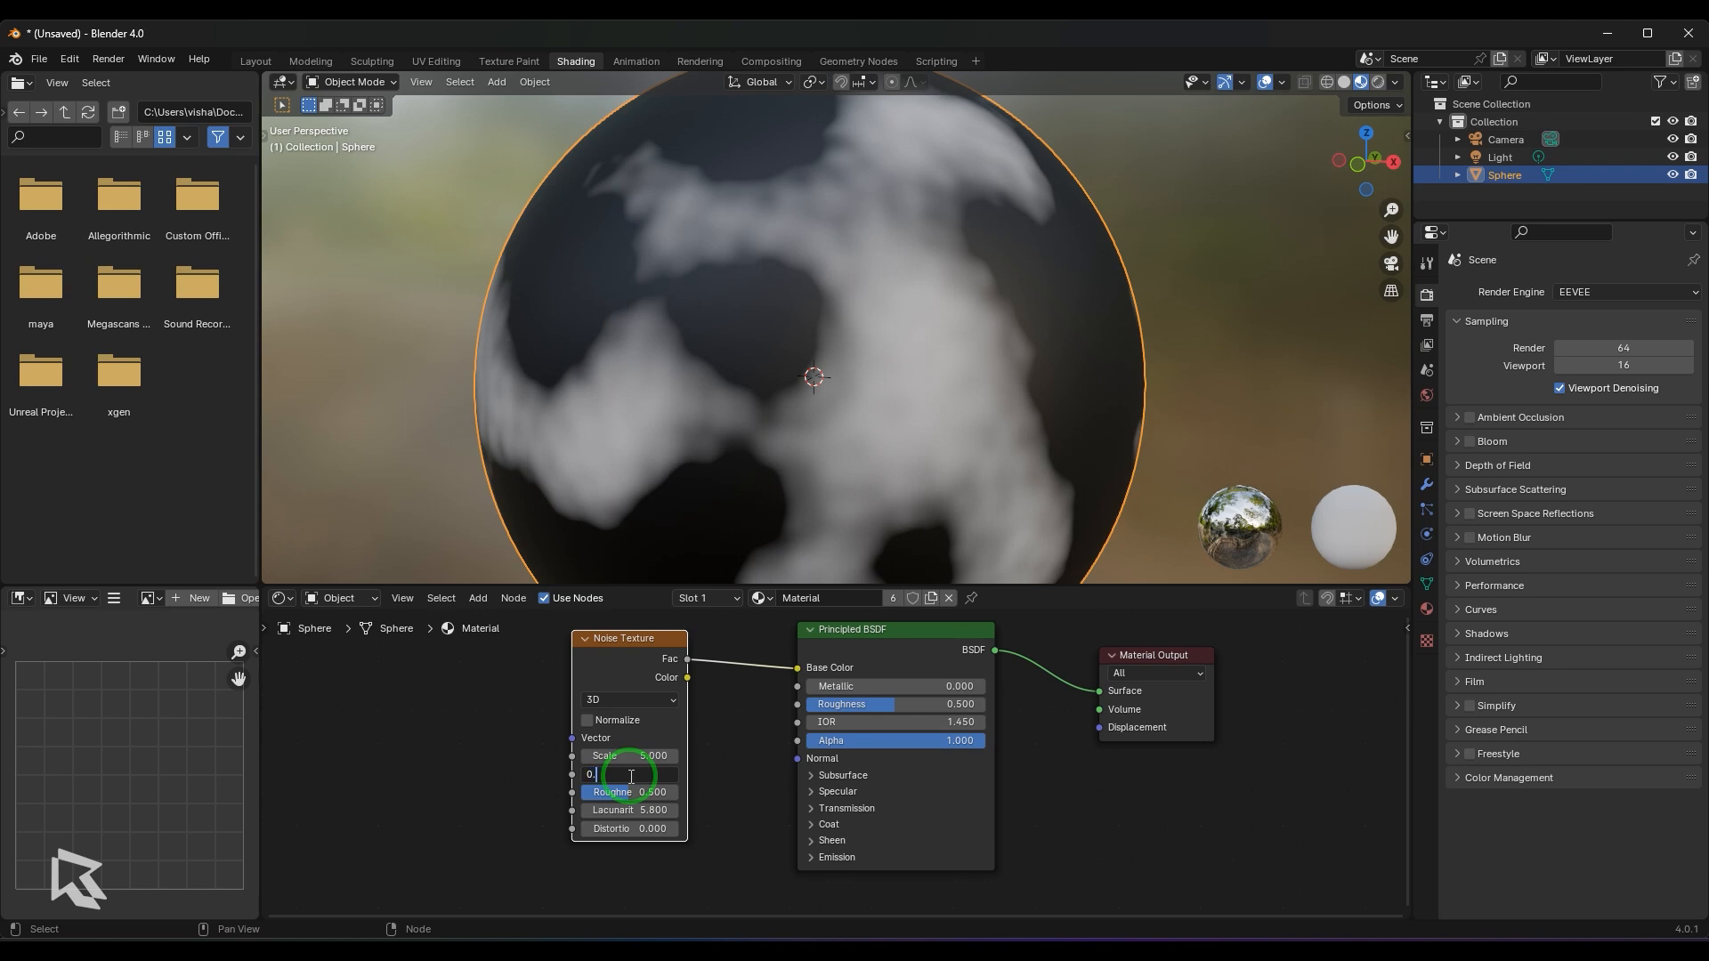
pyautogui.press('Return')
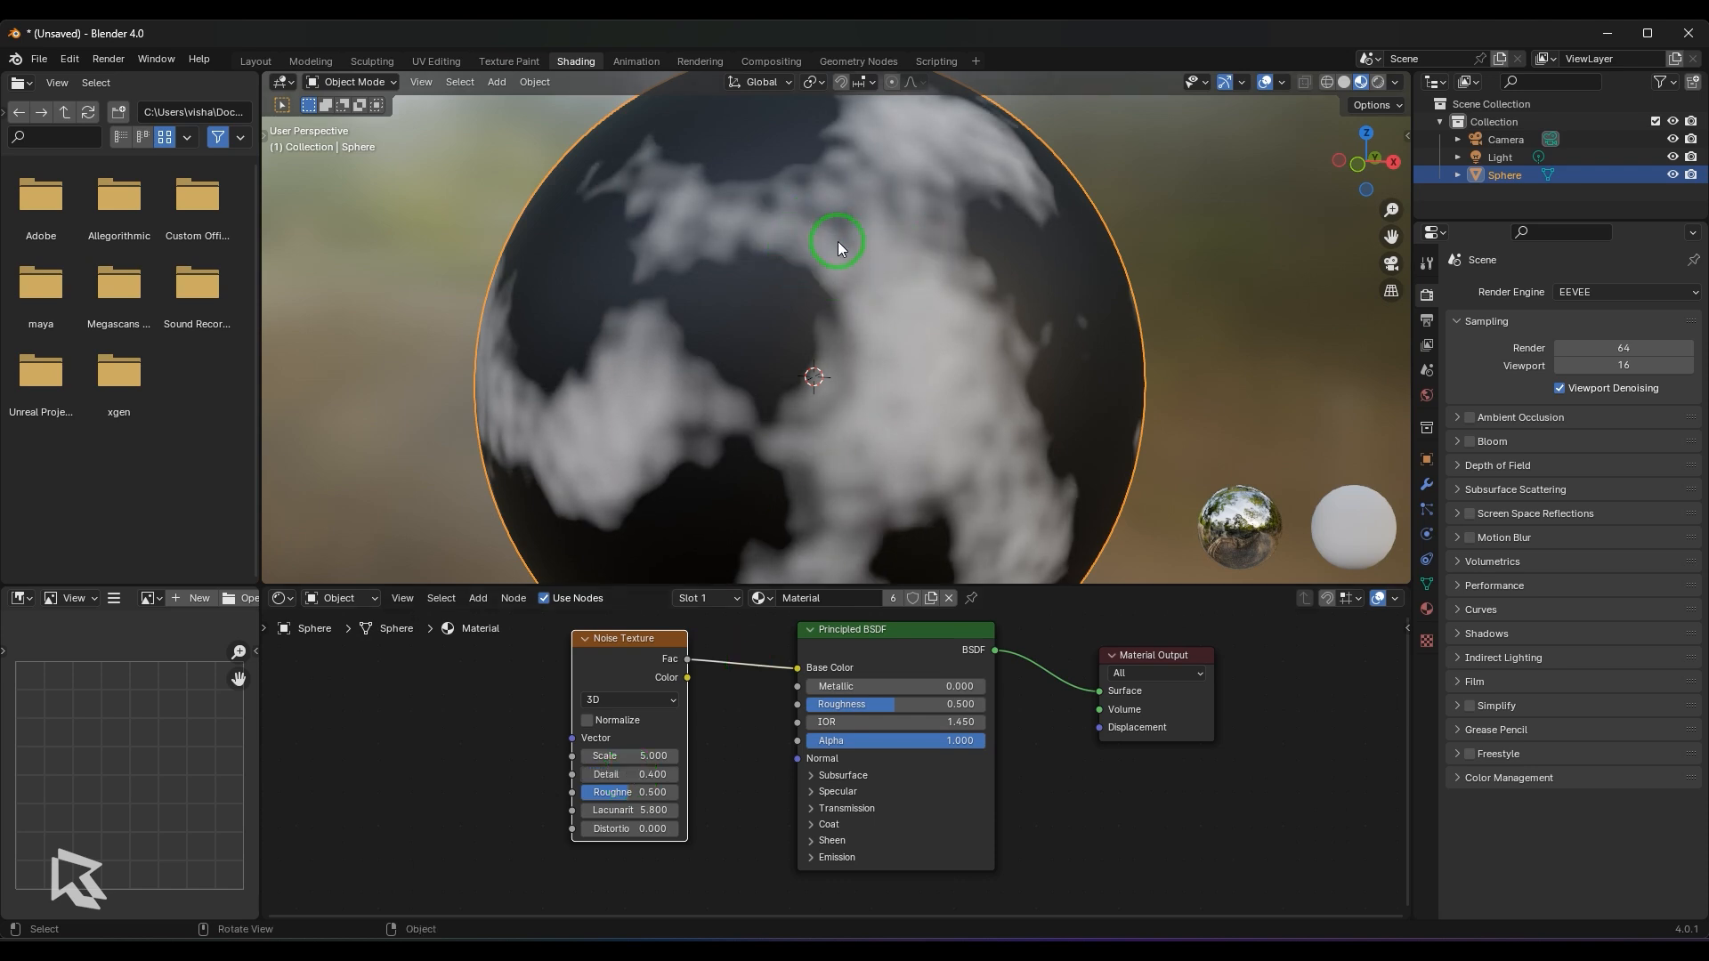
# - Reset the Noise Texture's Detail to 0 and raise it in stages to 0.2 and 0.6
pyautogui.click(629, 774)
pyautogui.write('0')
pyautogui.press('Return')
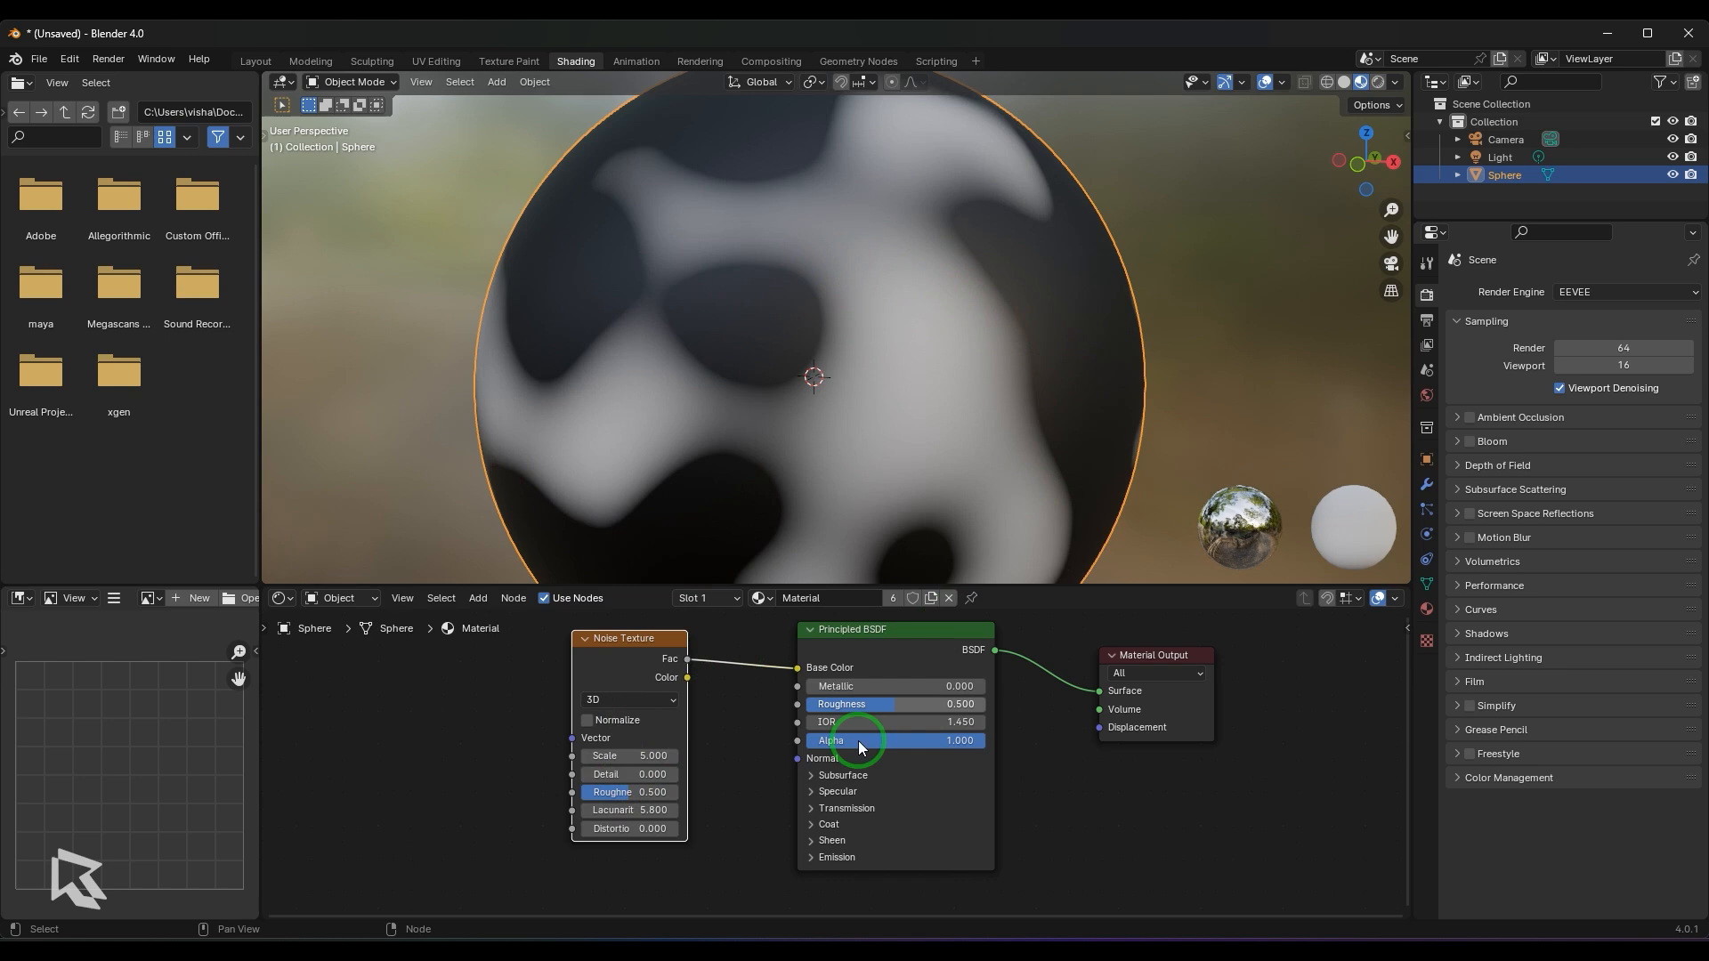
pyautogui.click(659, 774)
pyautogui.write('0.')
pyautogui.write('5')
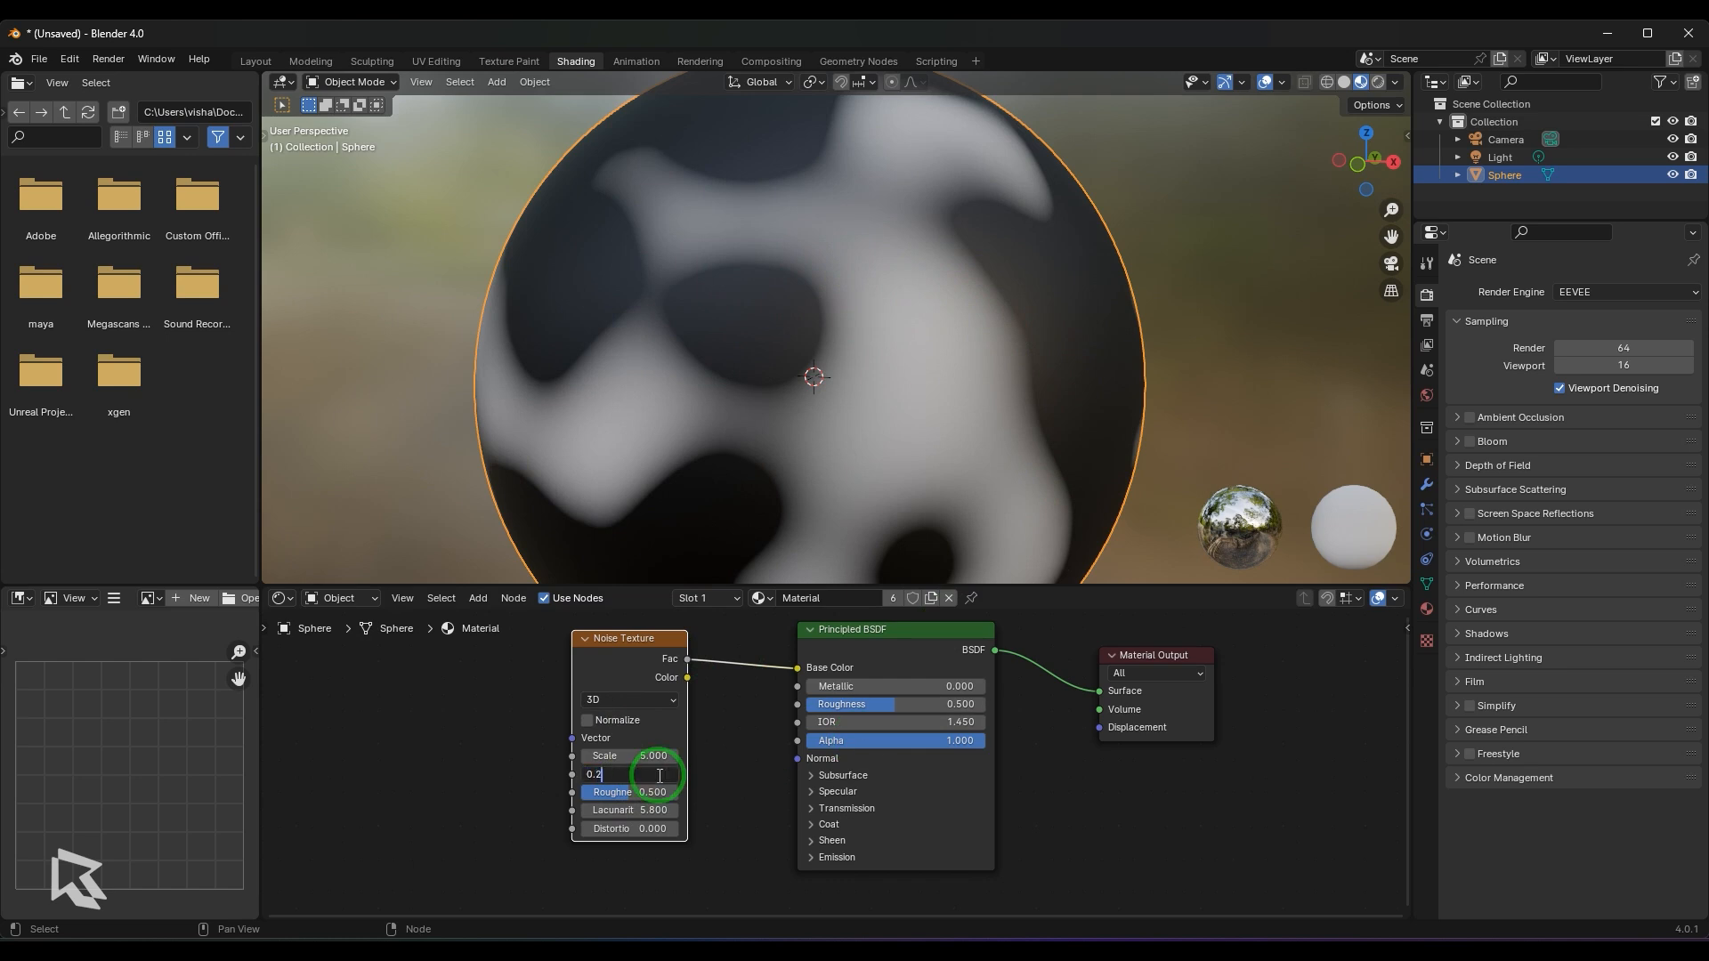
pyautogui.press('Return')
pyautogui.click(657, 777)
pyautogui.write('0.6')
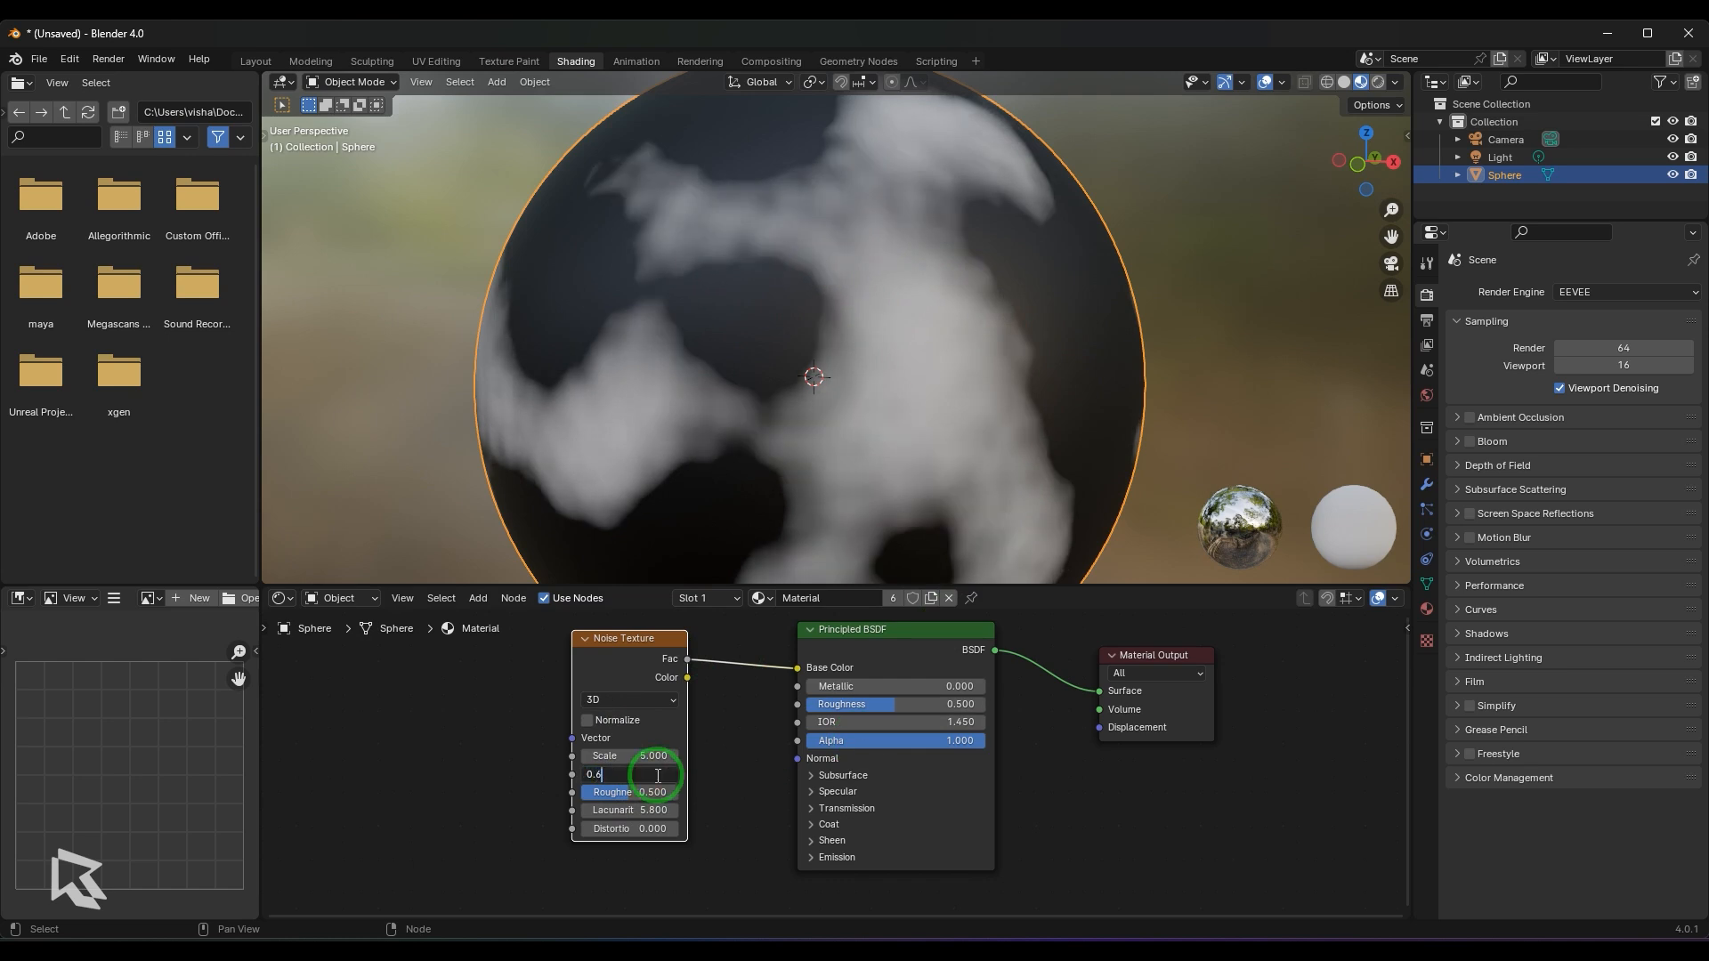
pyautogui.press('Return')
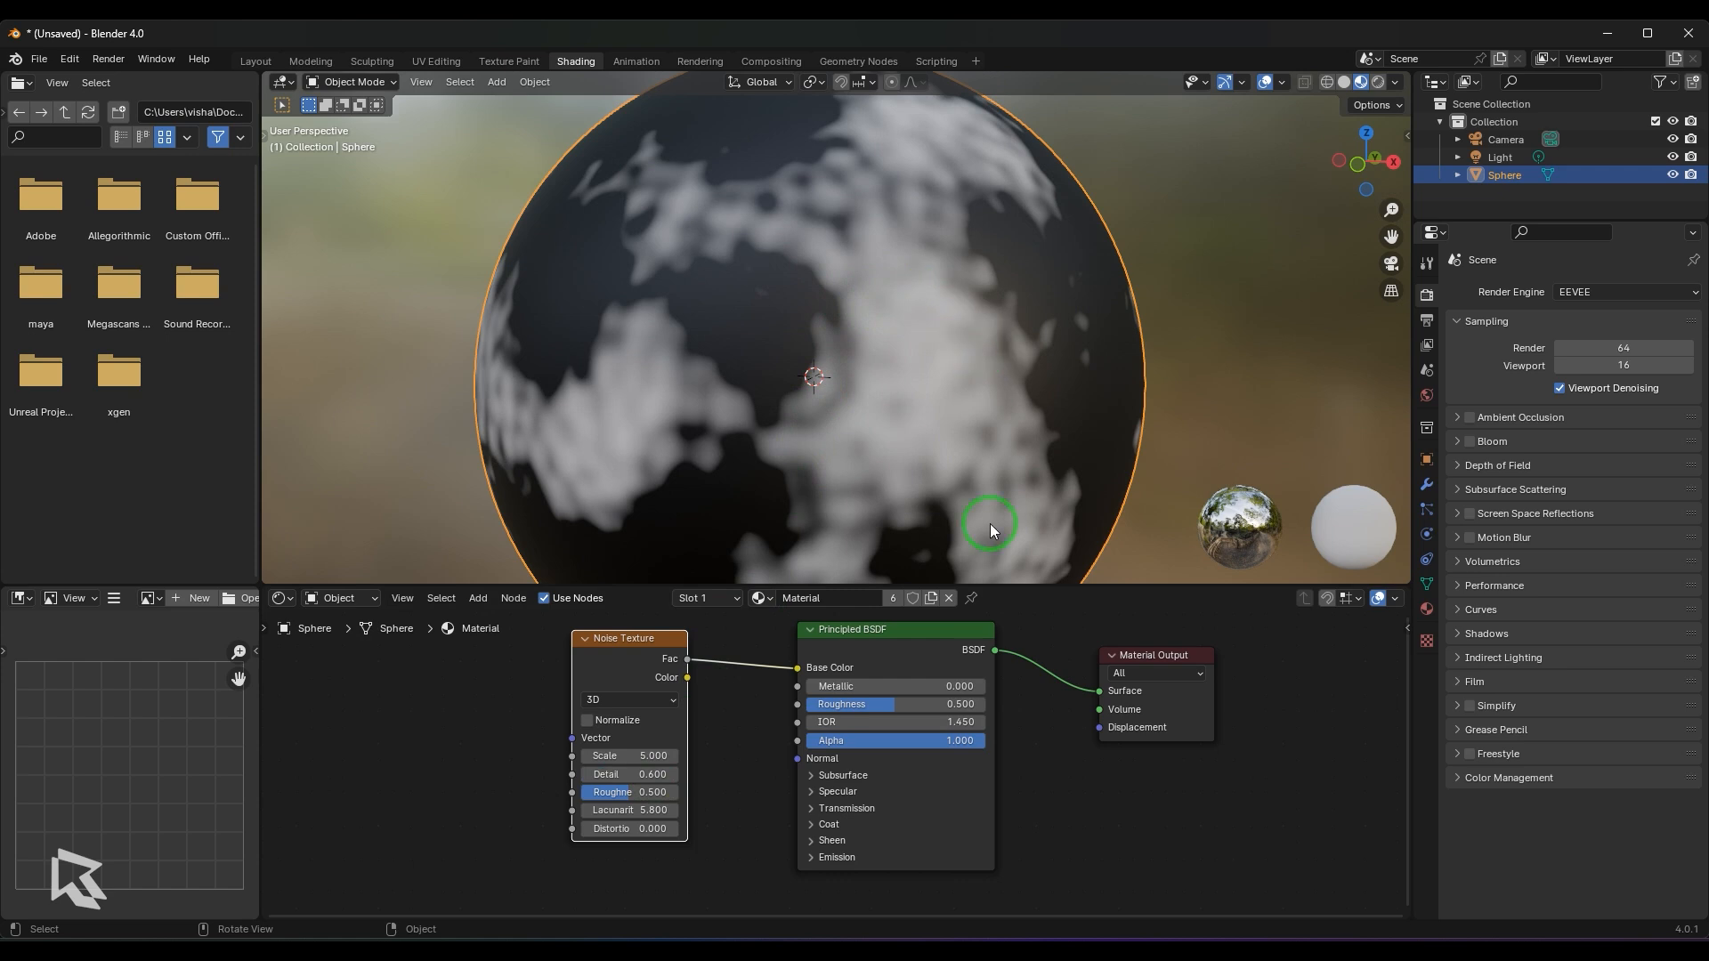
# - Raise the Noise Texture's Lacunarity to 13, and settle on a Detail of 2.8 and a Lacunarity of 3.7
pyautogui.moveTo(637, 811); pyautogui.dragTo(696, 810)
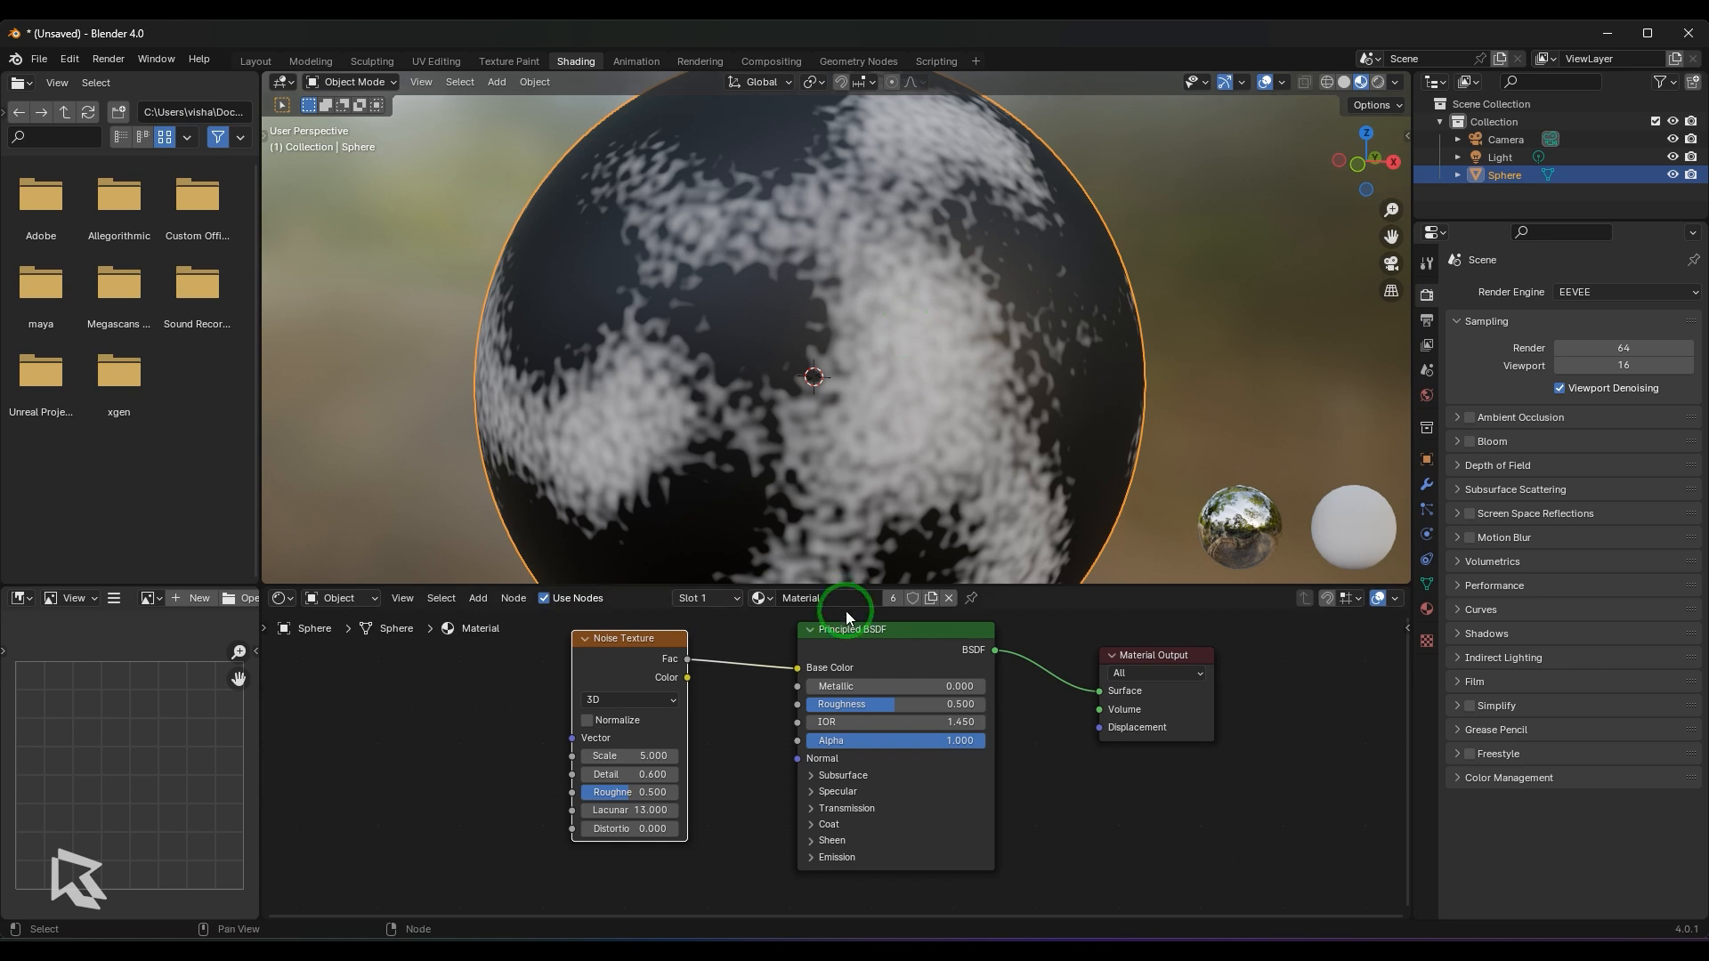
pyautogui.moveTo(656, 774); pyautogui.dragTo(553, 259)
pyautogui.moveTo(949, 441); pyautogui.dragTo(974, 408, button='middle')
# - Enable Normalize on the Noise Texture and inspect the sphere's surface
pyautogui.click(614, 719)
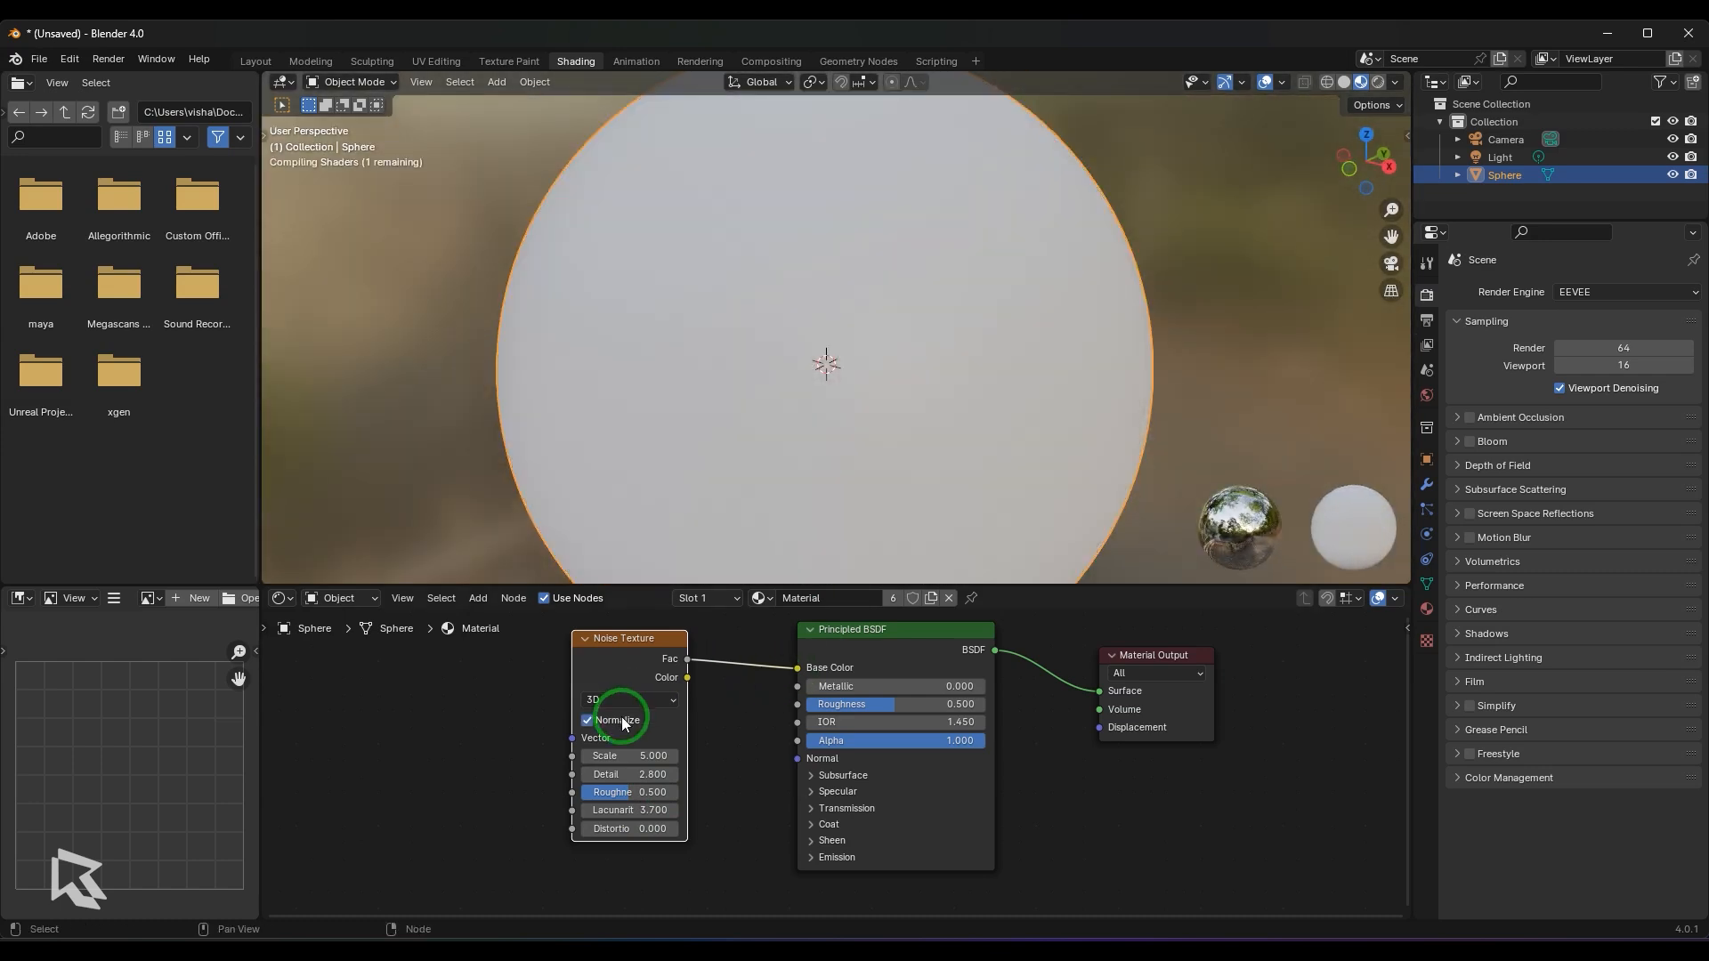
pyautogui.moveTo(849, 449); pyautogui.dragTo(889, 446, button='middle')
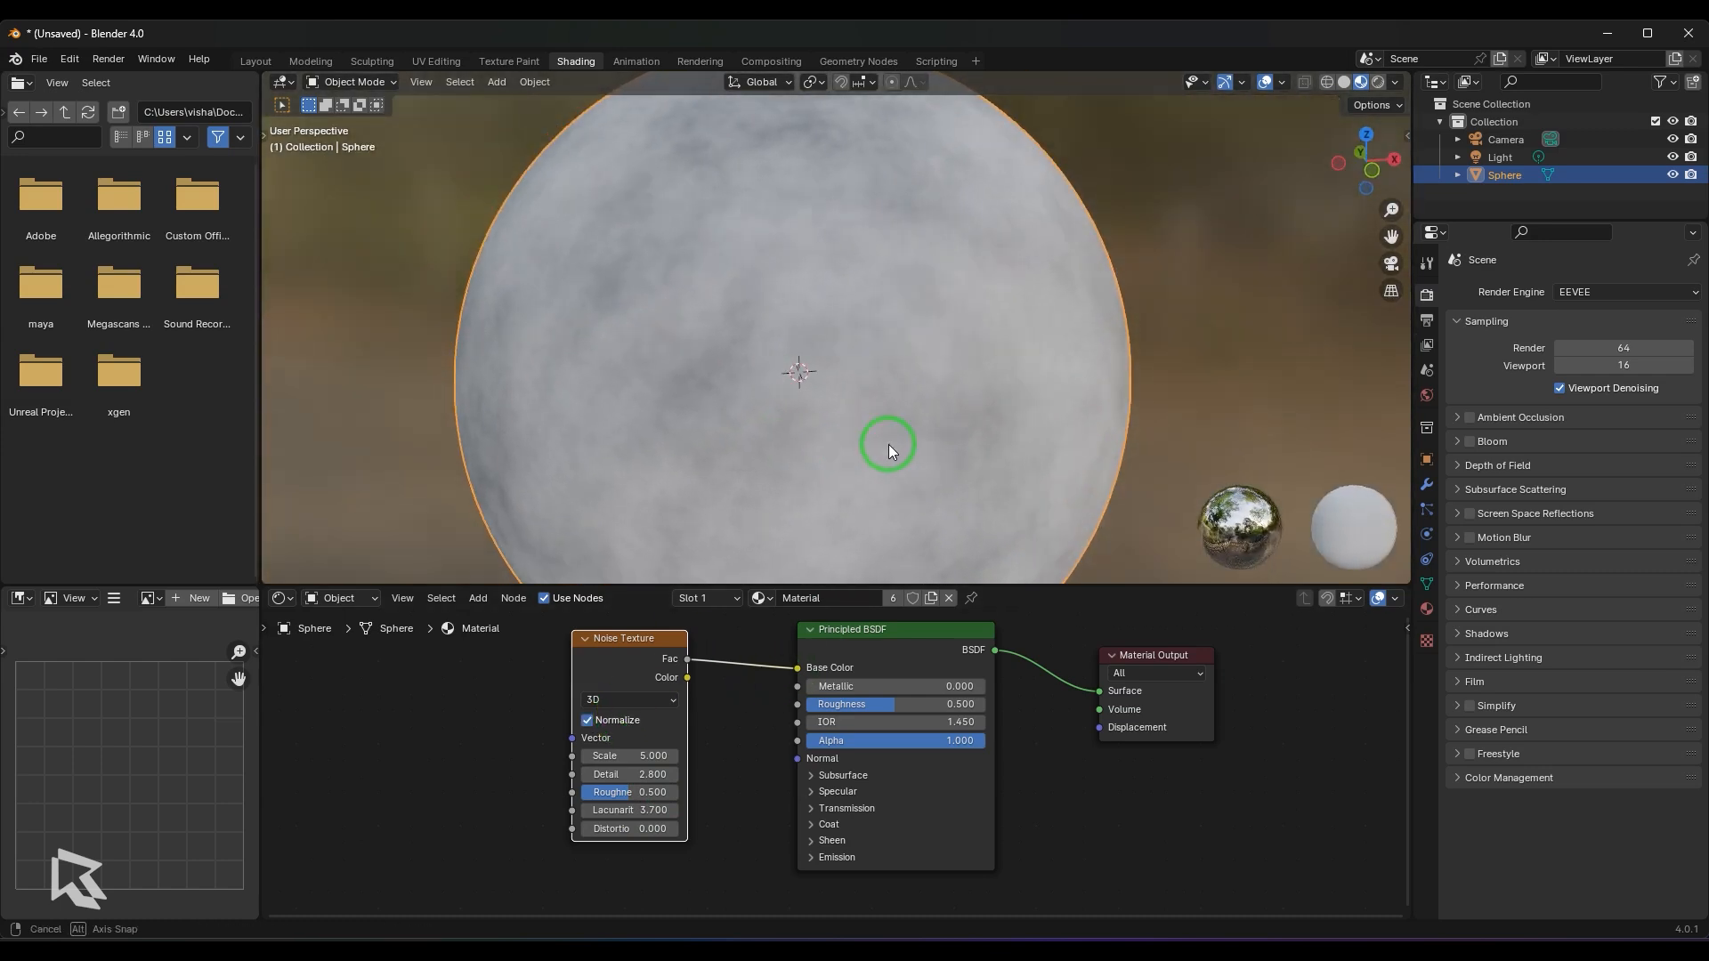
# - Preview the Noise Texture's Fac output in the Material Output's Displacement and disconnect that link
pyautogui.moveTo(688, 659); pyautogui.dragTo(1100, 728)
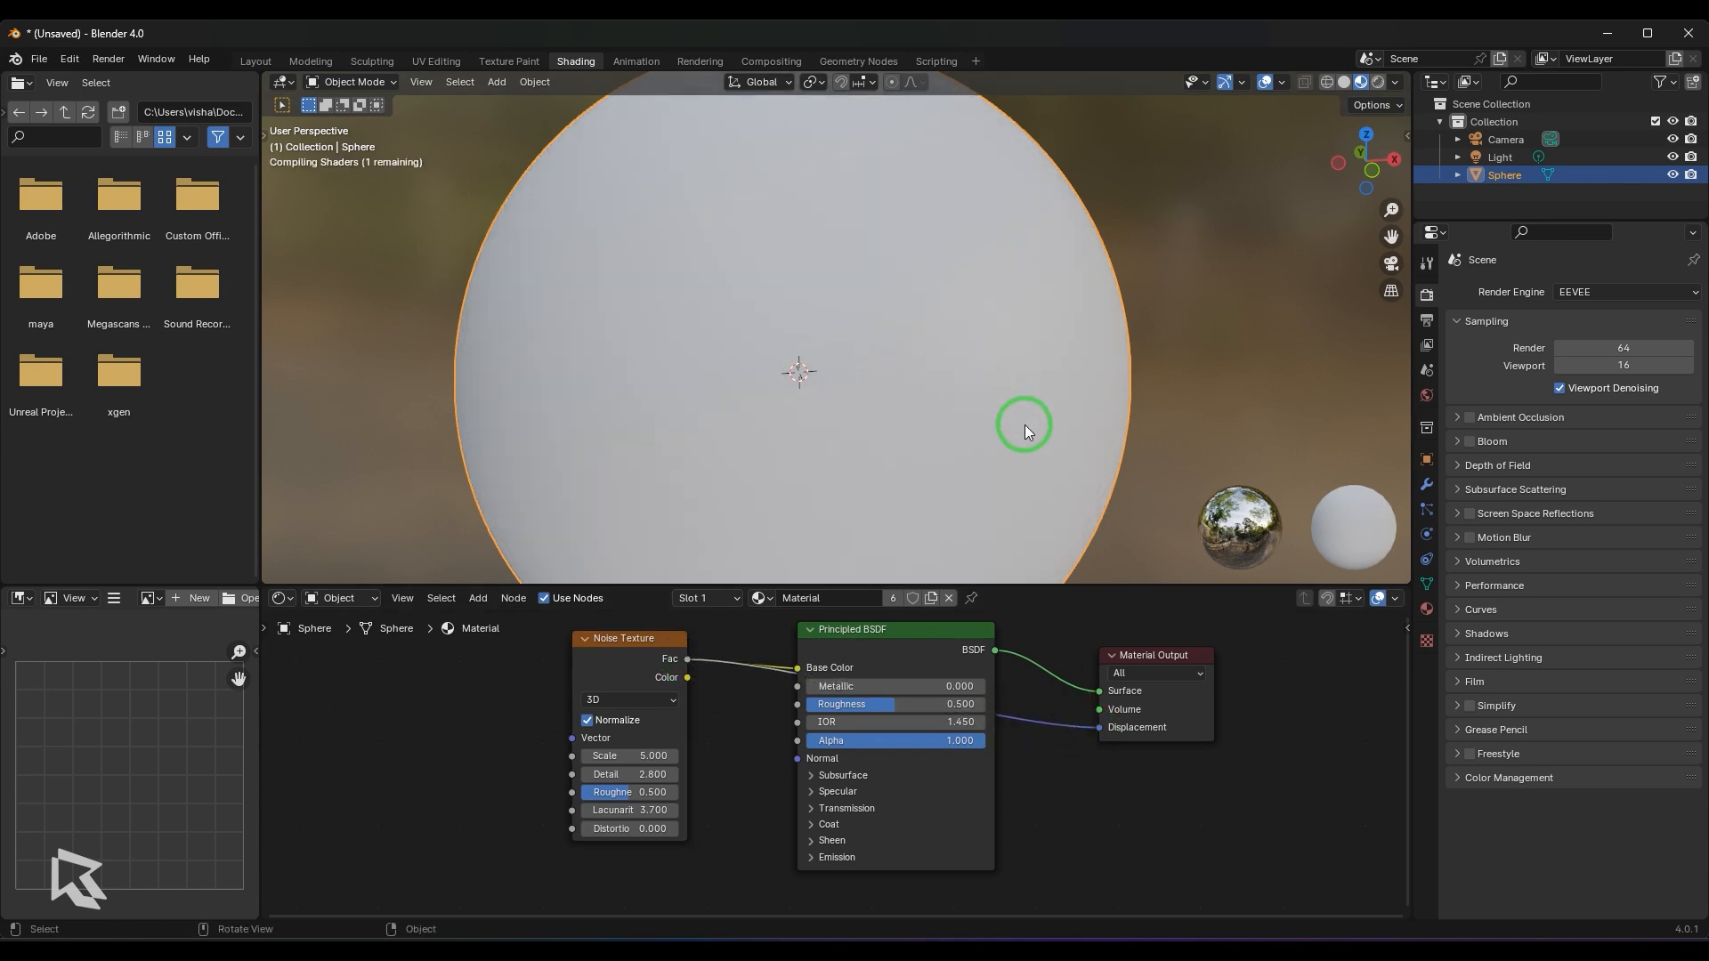
pyautogui.moveTo(1024, 425); pyautogui.dragTo(970, 397, button='middle')
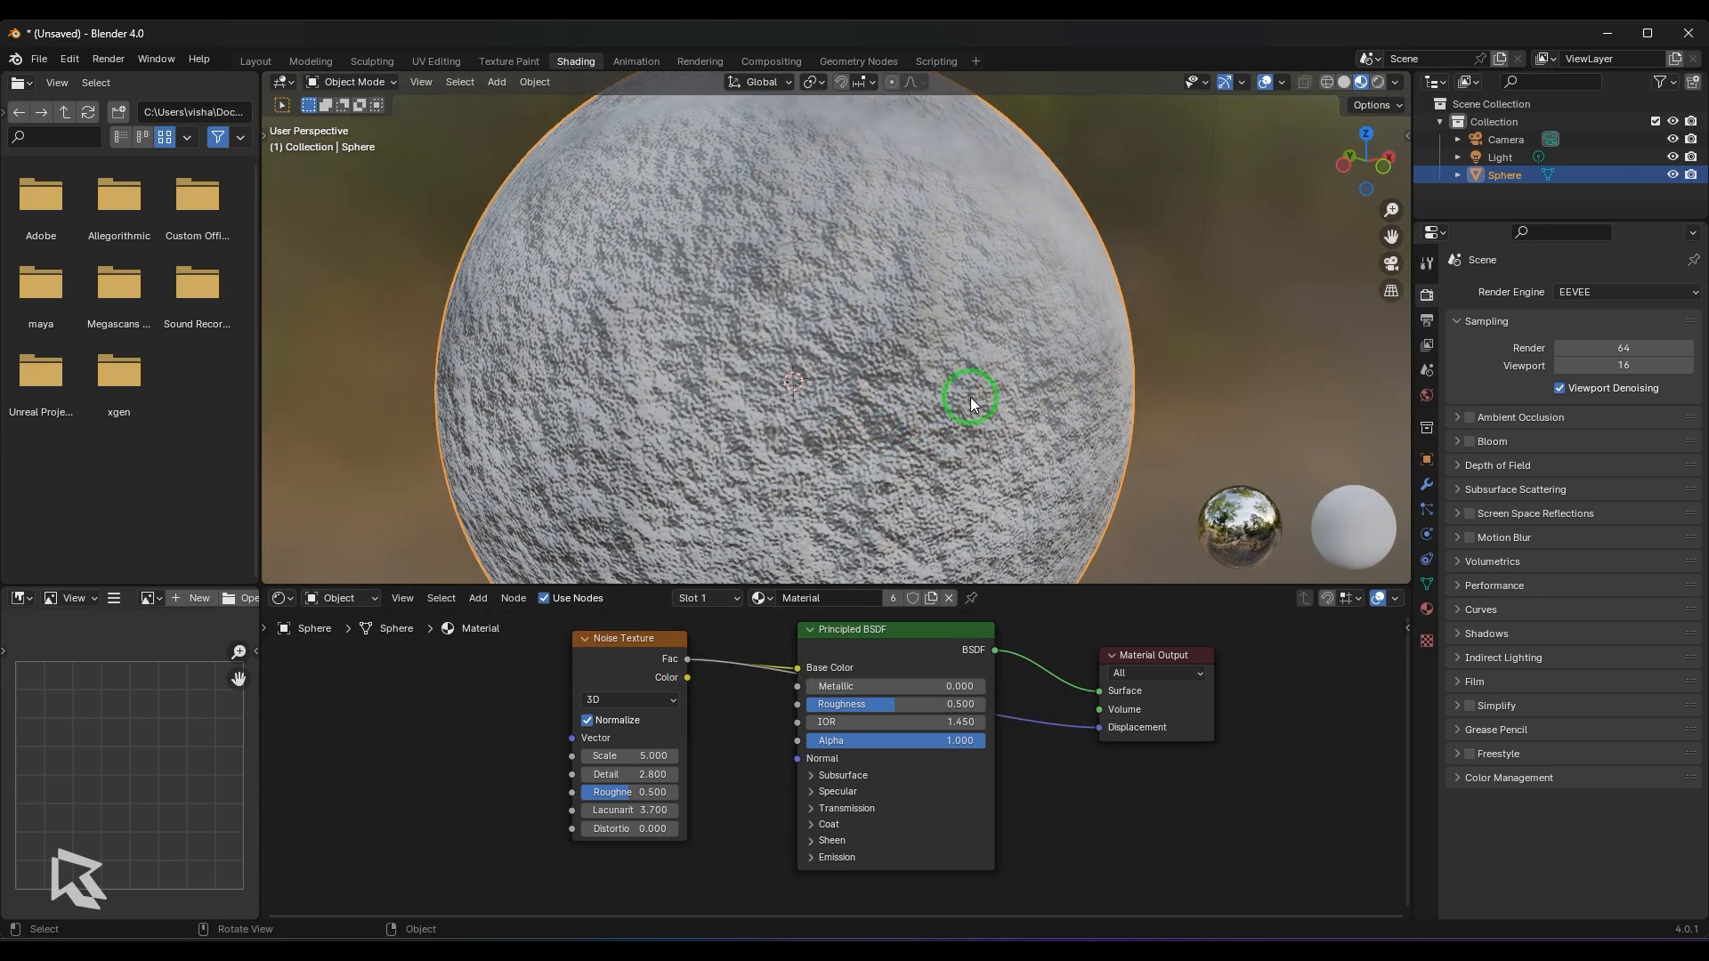
pyautogui.keyDown('ctrl'); pyautogui.moveTo(1038, 706); pyautogui.dragTo(1048, 765, button='right'); pyautogui.keyUp('ctrl')
pyautogui.moveTo(1096, 737); pyautogui.dragTo(1088, 800)
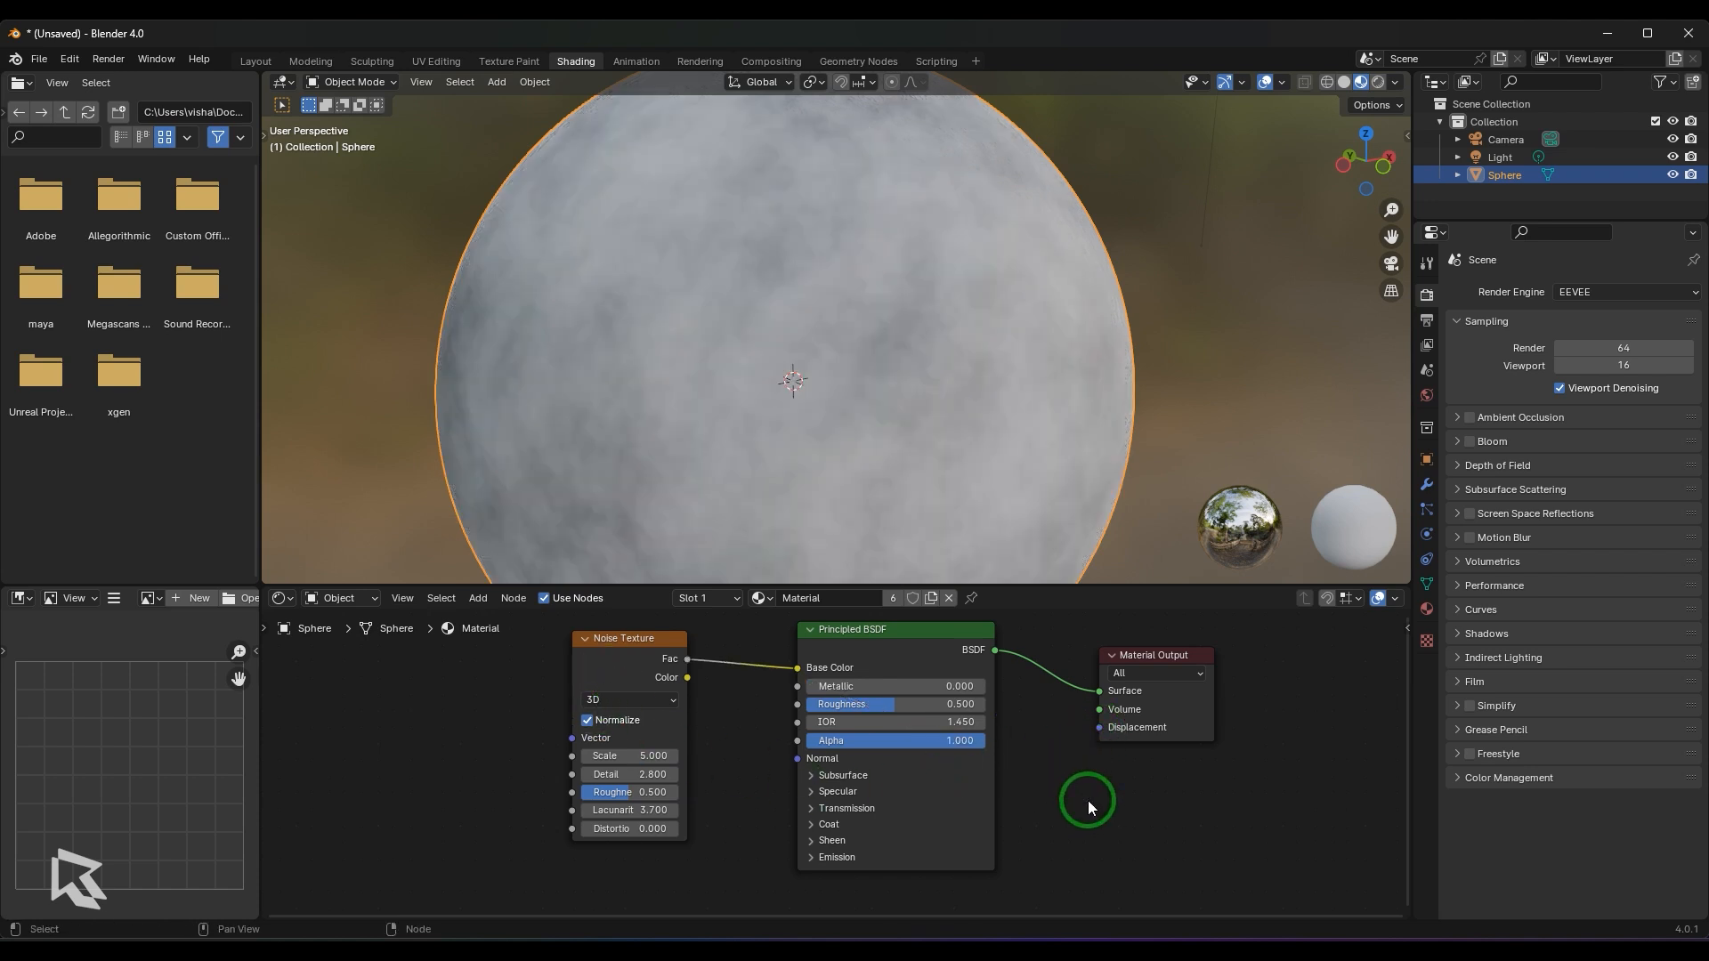
# - Disable Normalize on the Noise Texture and switch its dimensions to 4D
pyautogui.click(605, 719)
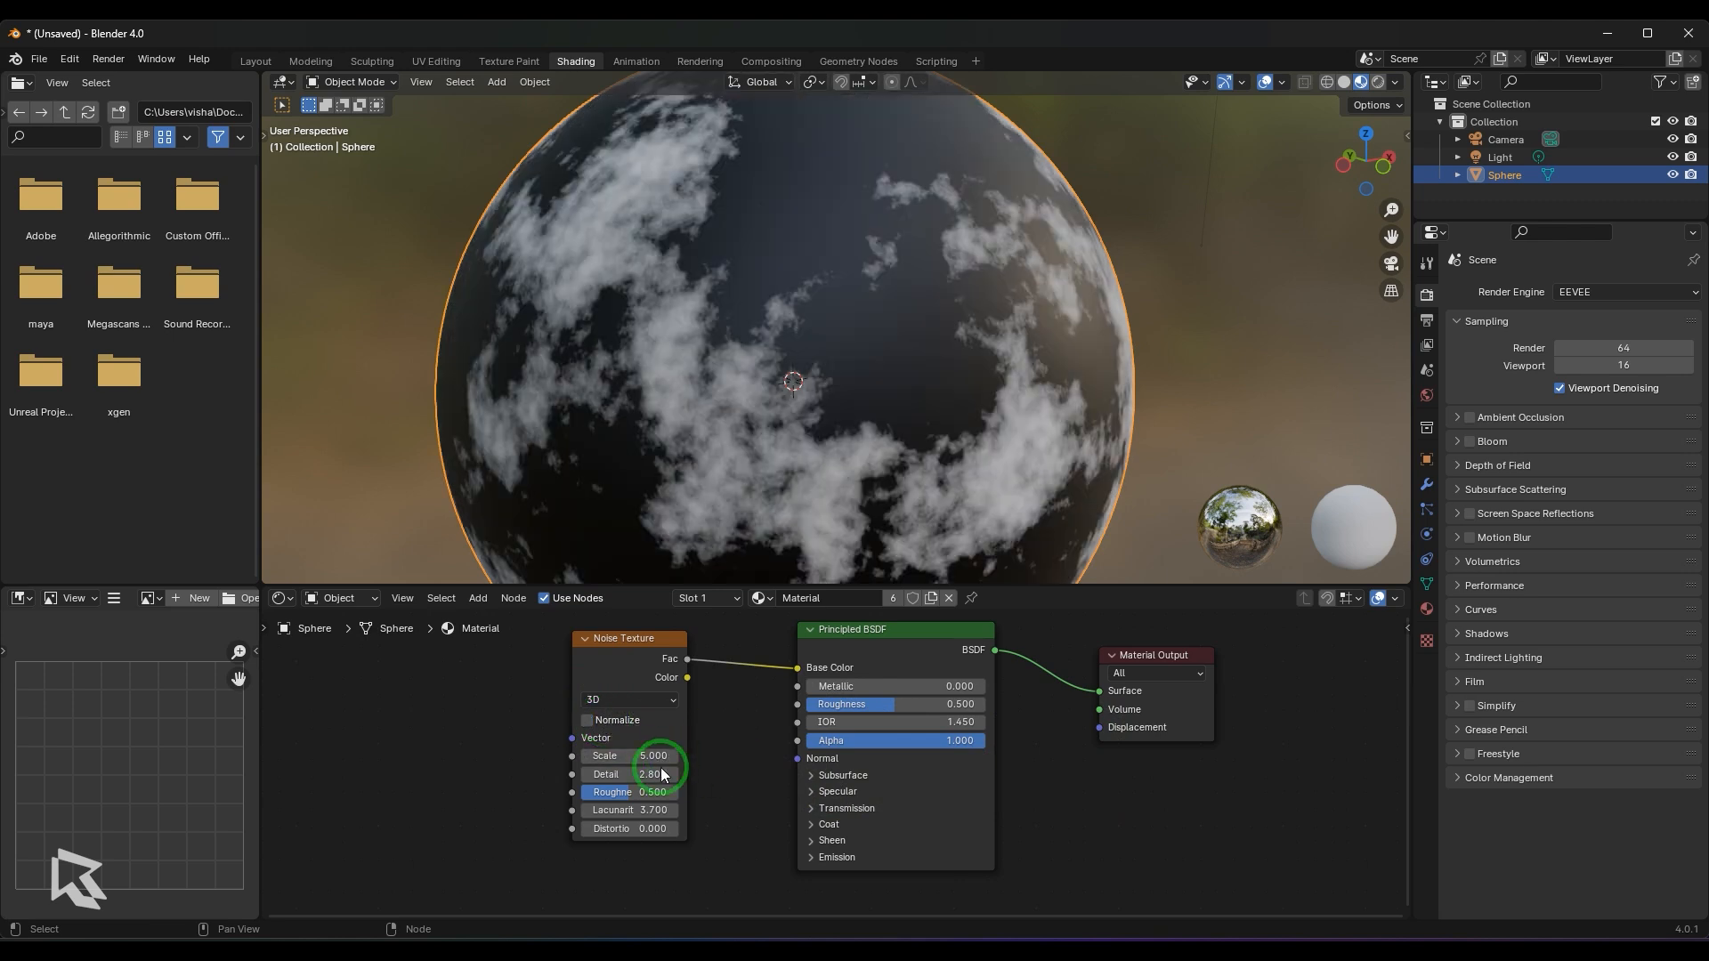
pyautogui.click(607, 701)
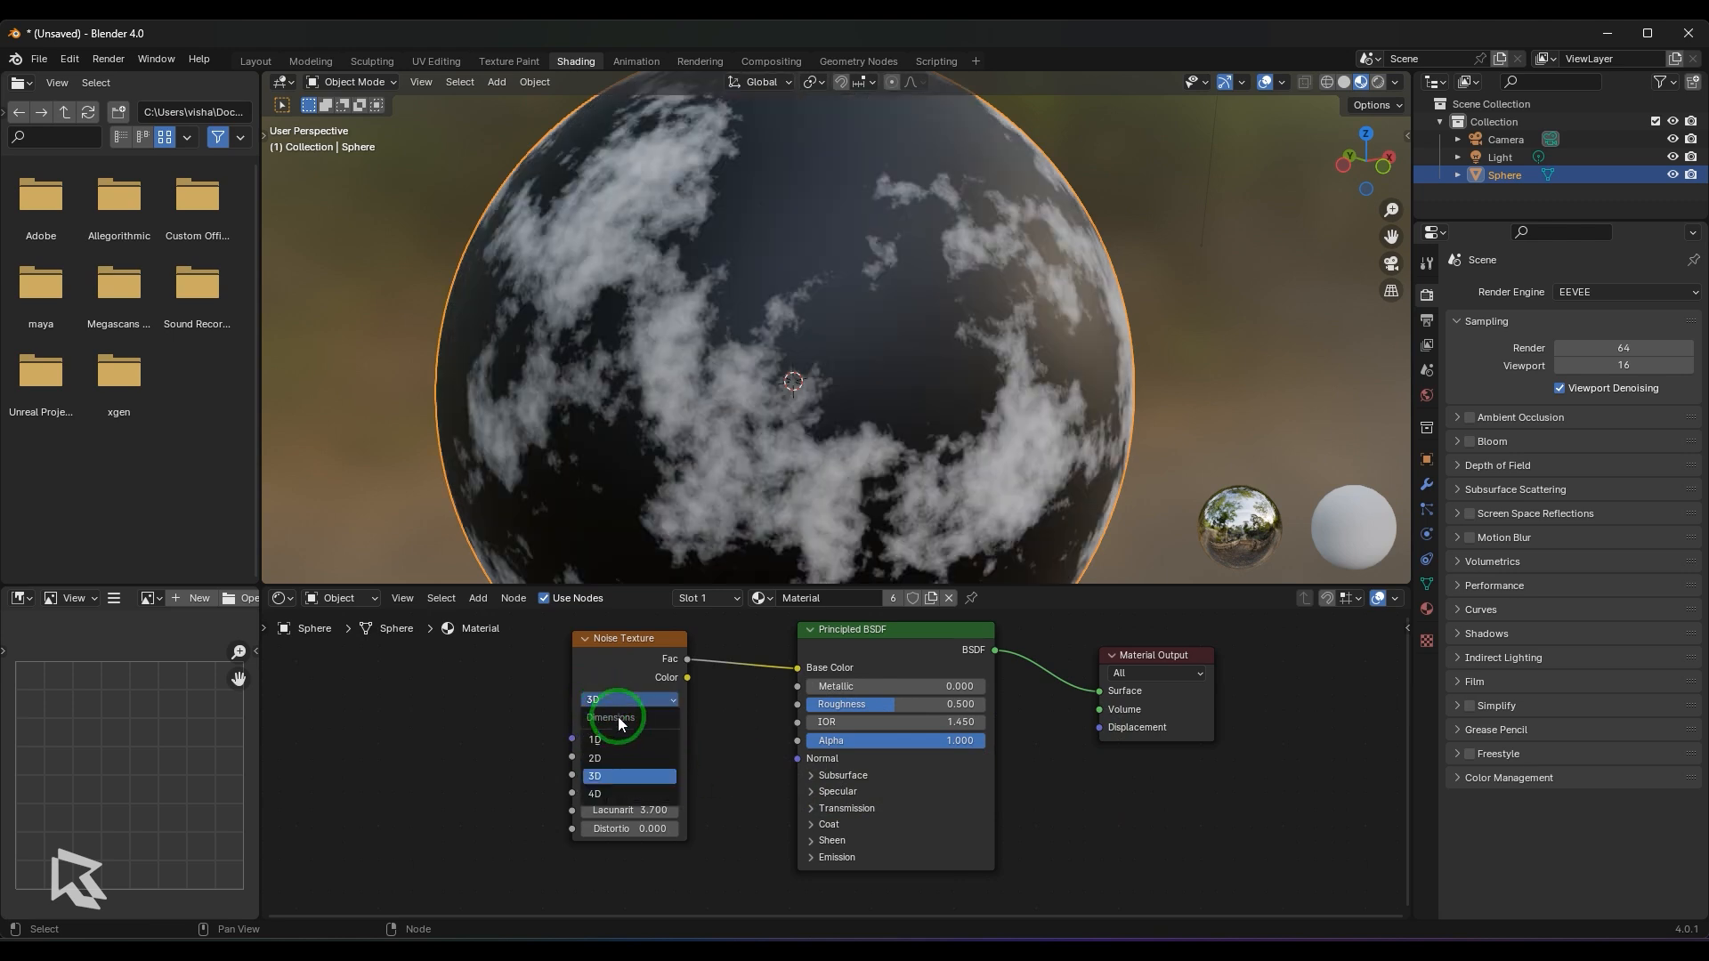
pyautogui.click(621, 671)
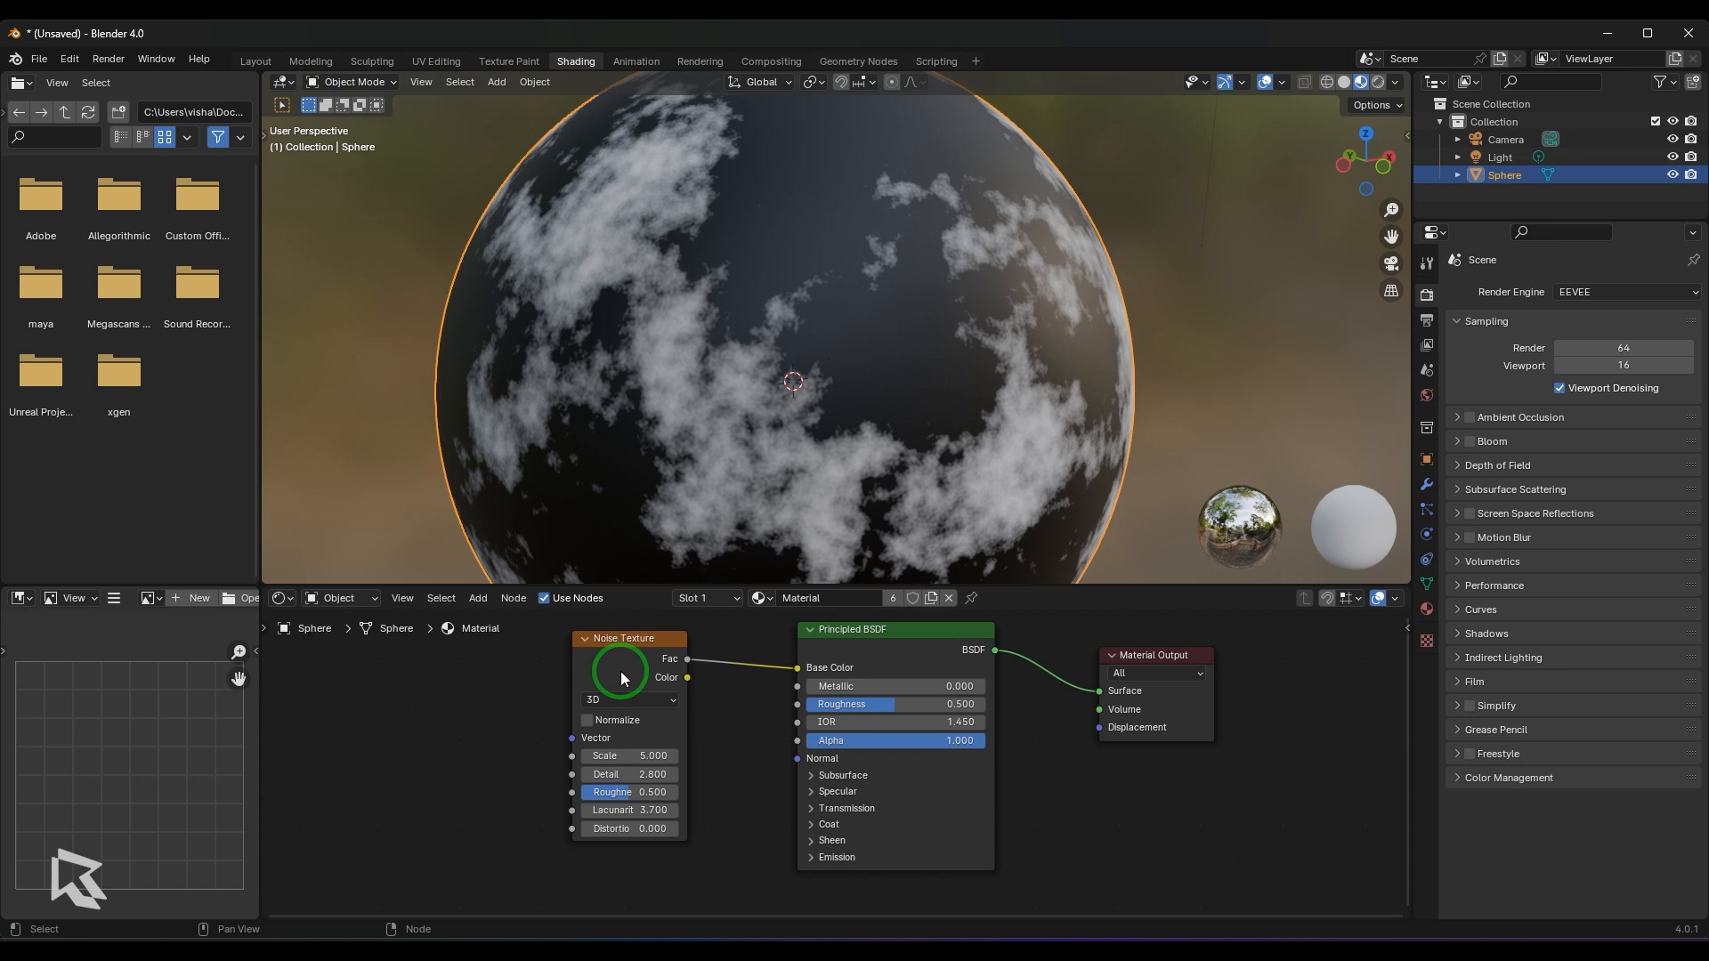
pyautogui.click(632, 696)
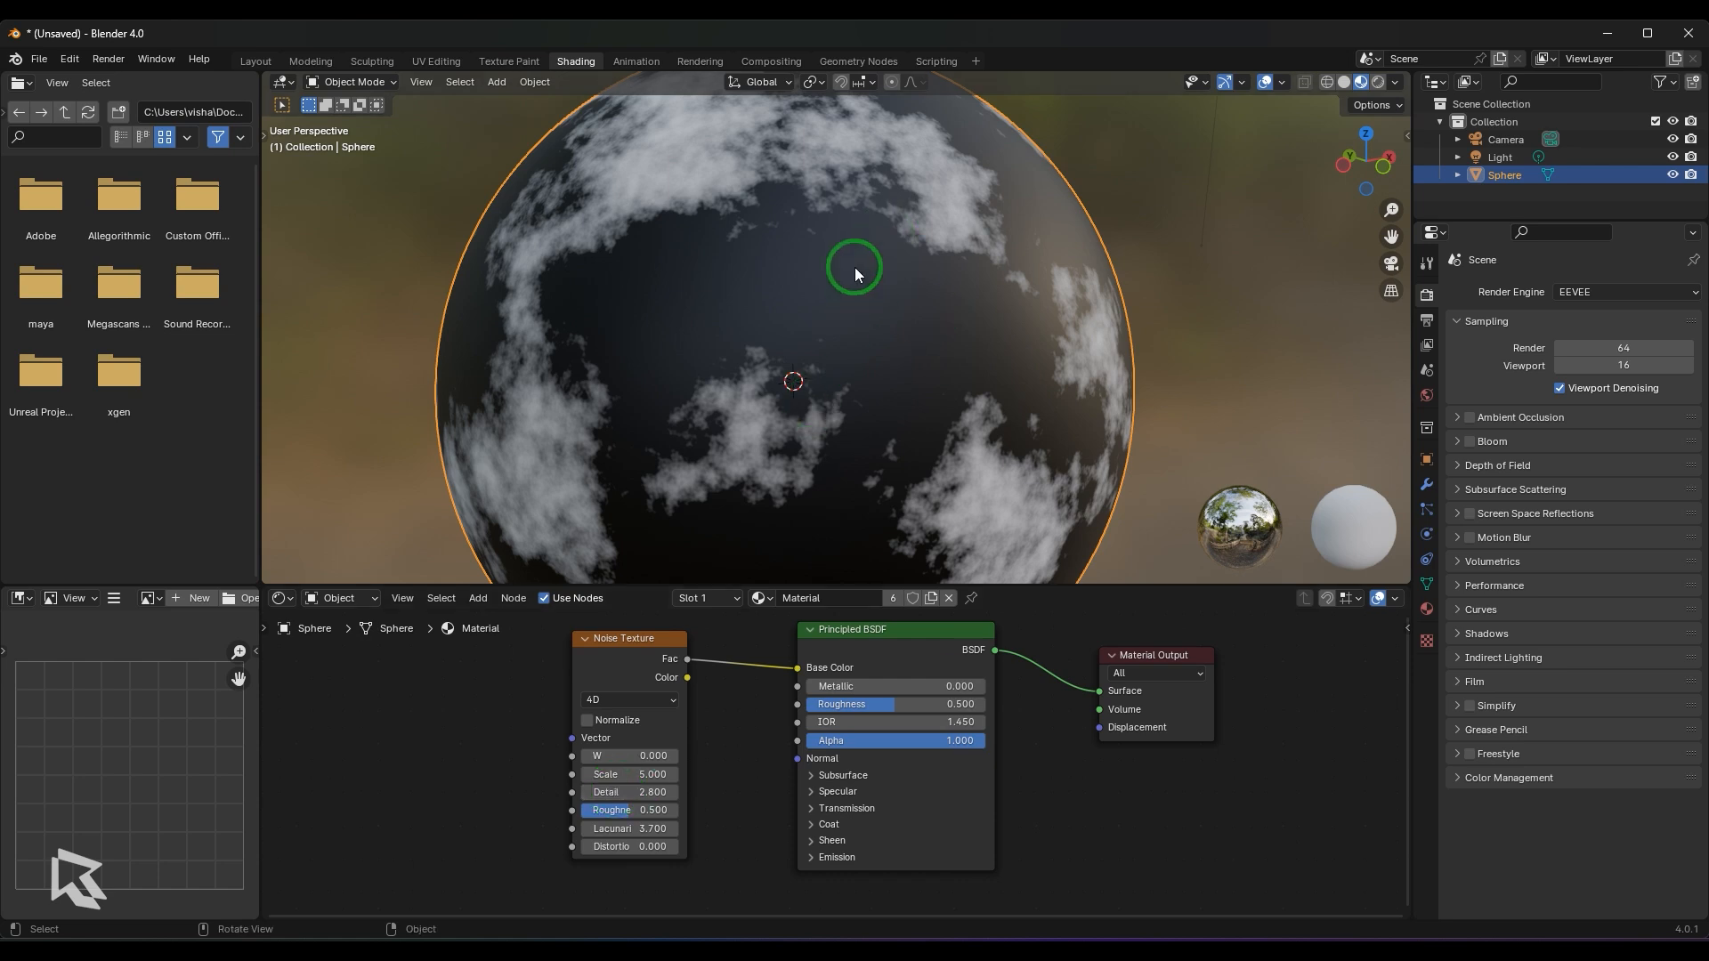
# - Switch the Noise Texture to 2D and inspect the pattern on the sphere from above and from the side
pyautogui.click(615, 698)
pyautogui.click(610, 754)
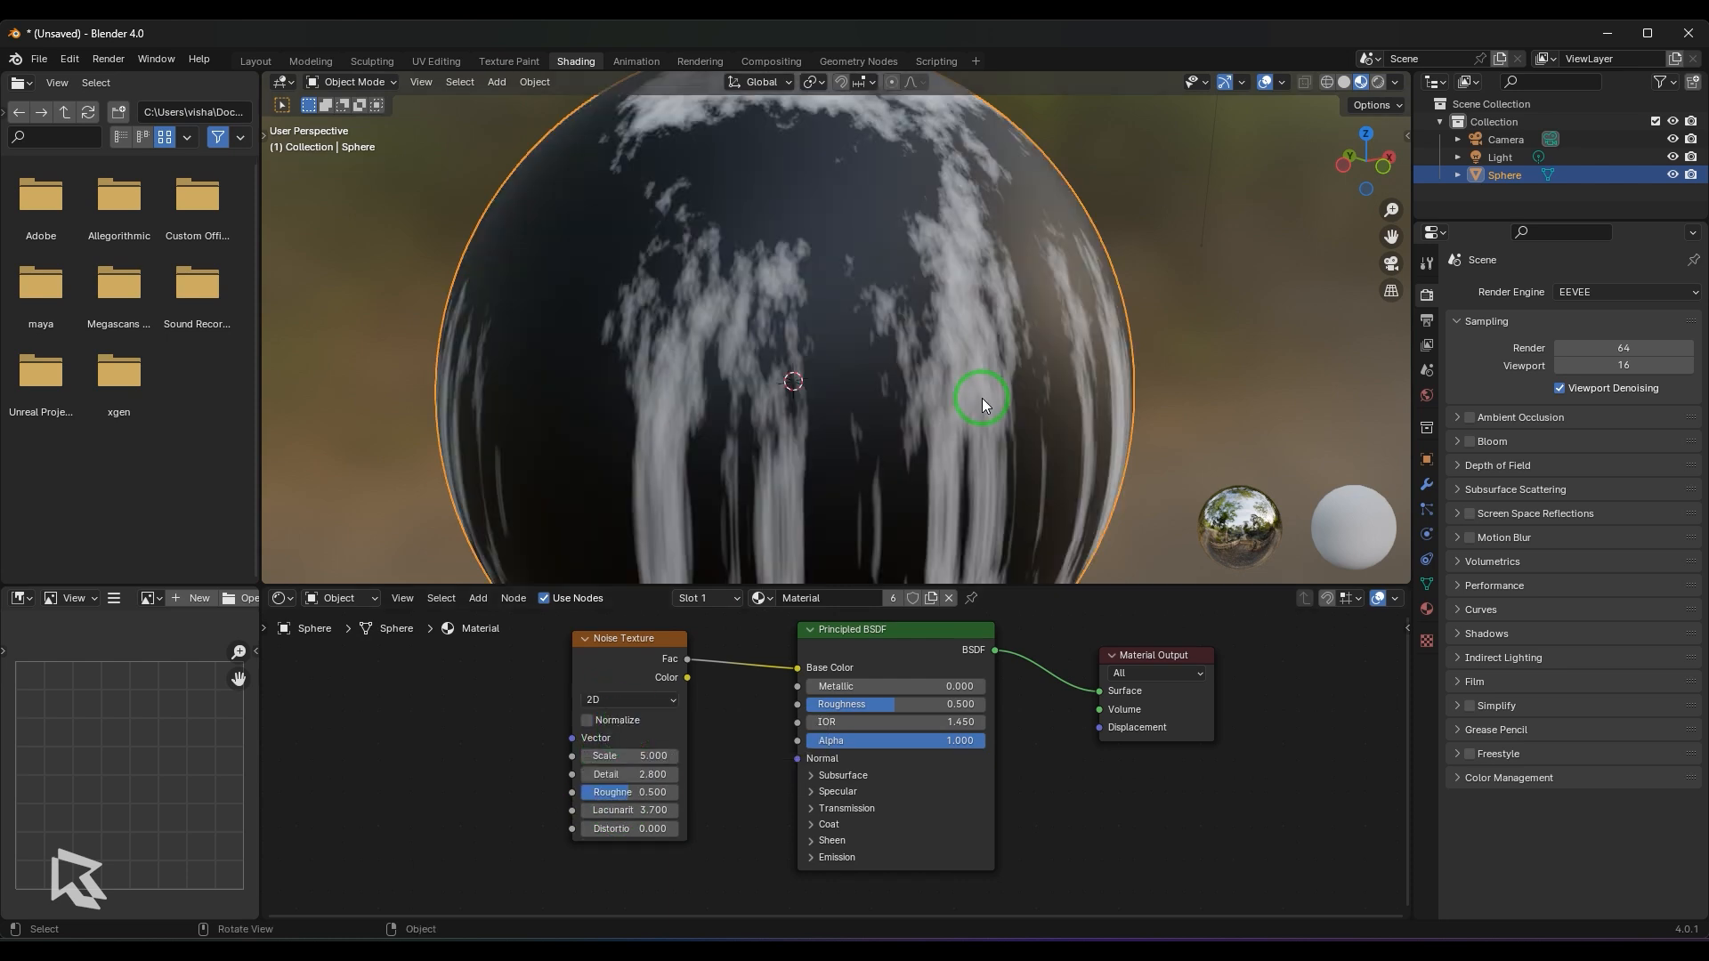
pyautogui.scroll(-3, 981, 398)
pyautogui.moveTo(1029, 409); pyautogui.dragTo(916, 504, button='middle')
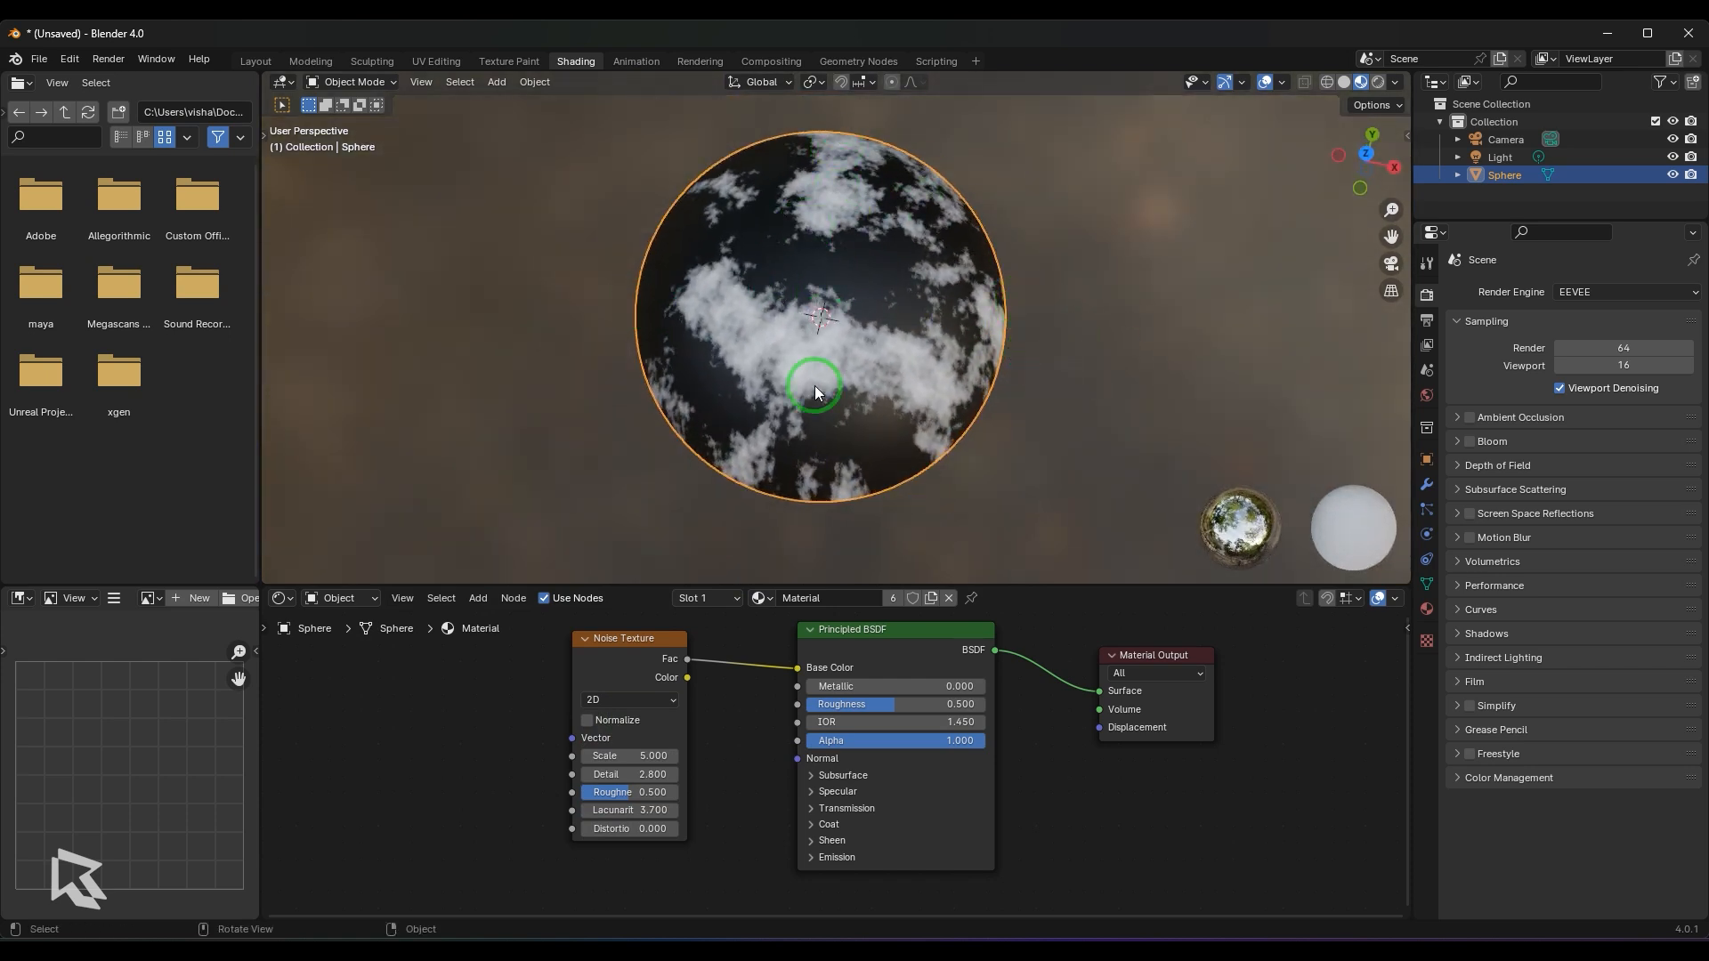
pyautogui.moveTo(814, 446); pyautogui.dragTo(922, 435, button='middle')
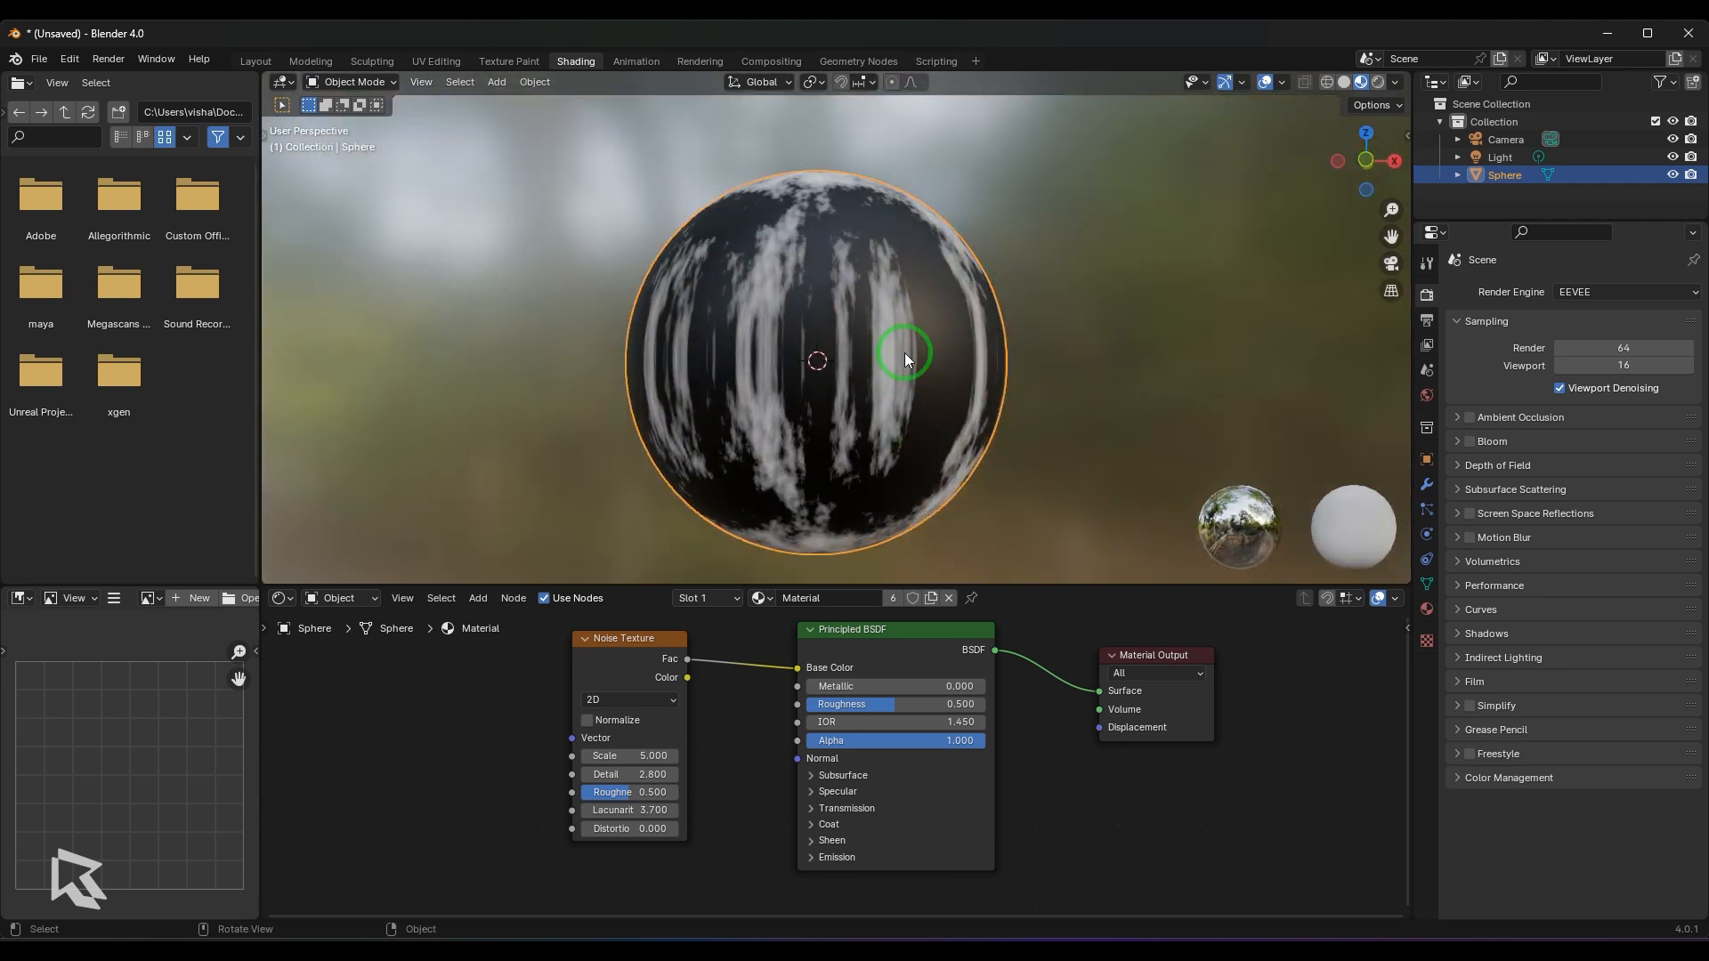
# - Switch the Noise Texture back to 3D and inspect the pattern around the sphere
pyautogui.click(628, 701)
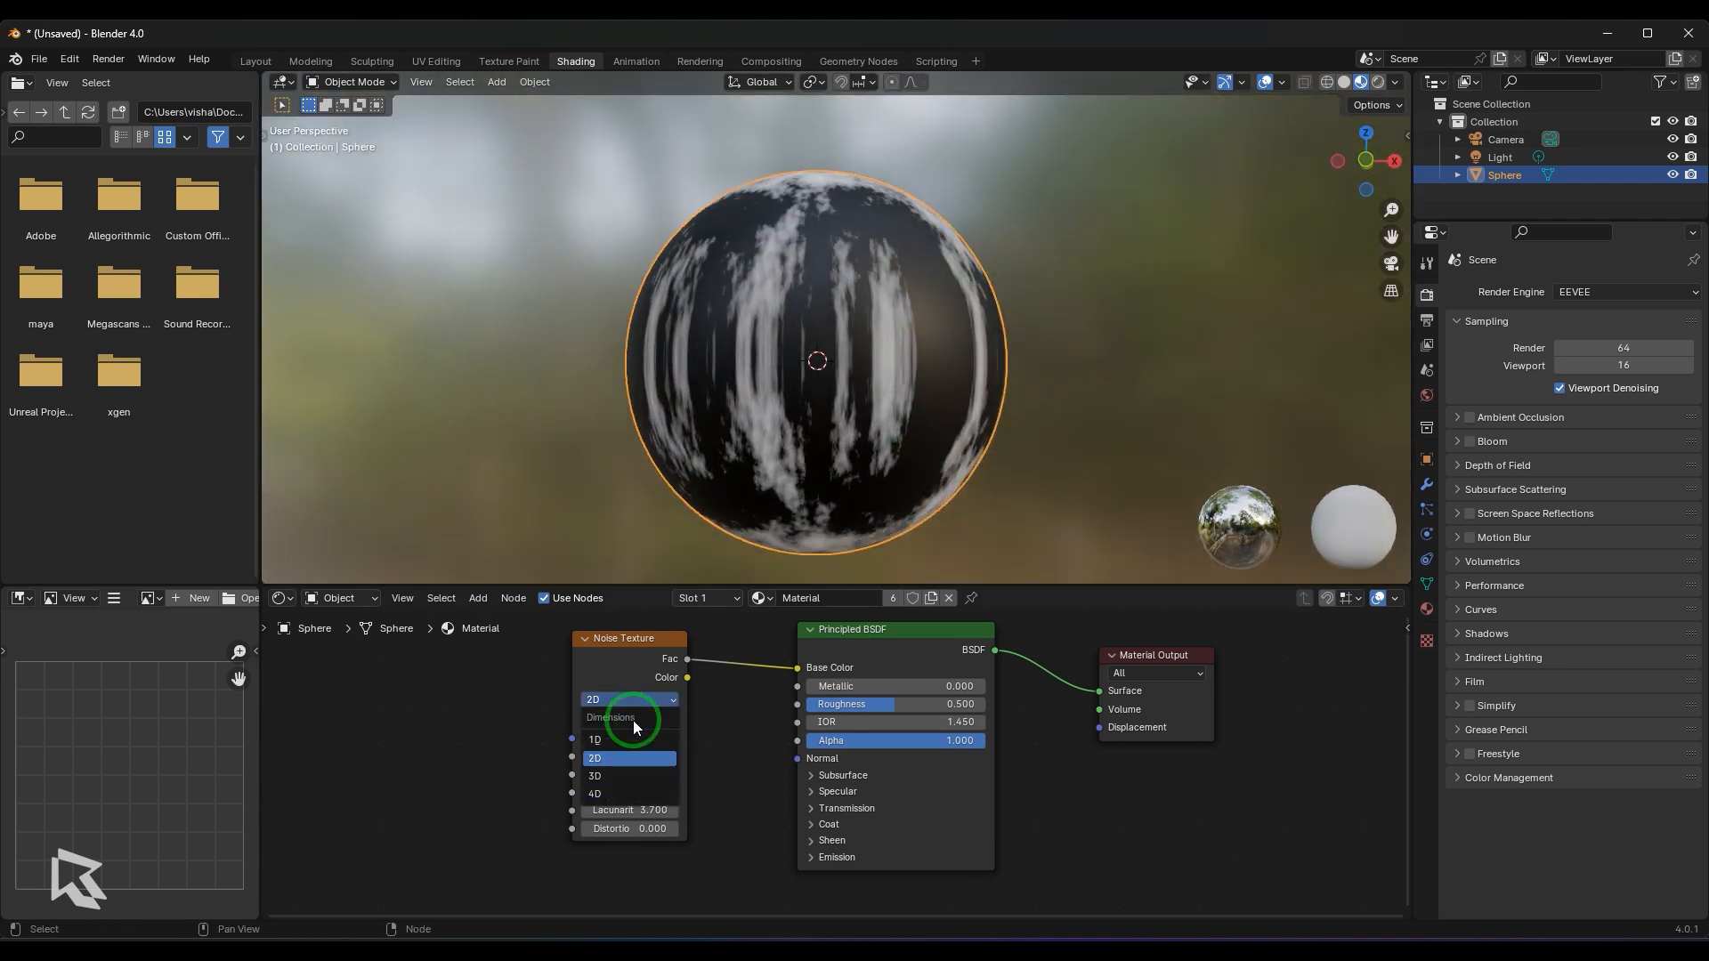
pyautogui.click(627, 776)
pyautogui.moveTo(953, 338); pyautogui.dragTo(867, 371, button='middle')
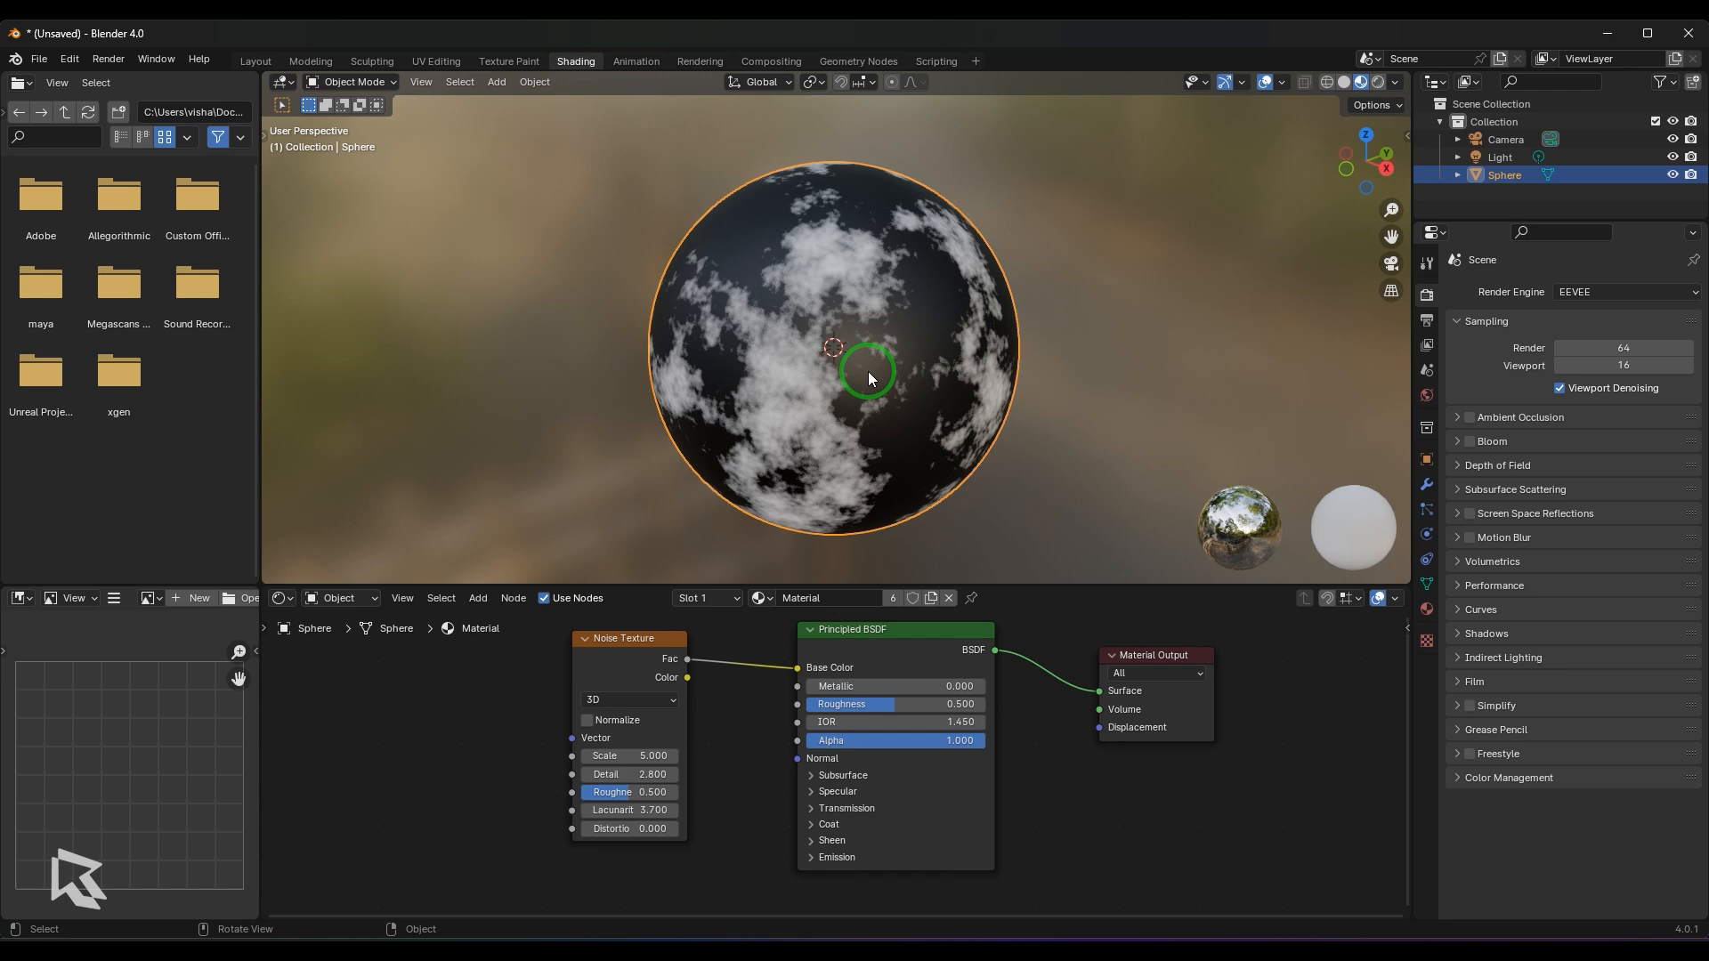
pyautogui.click(620, 700)
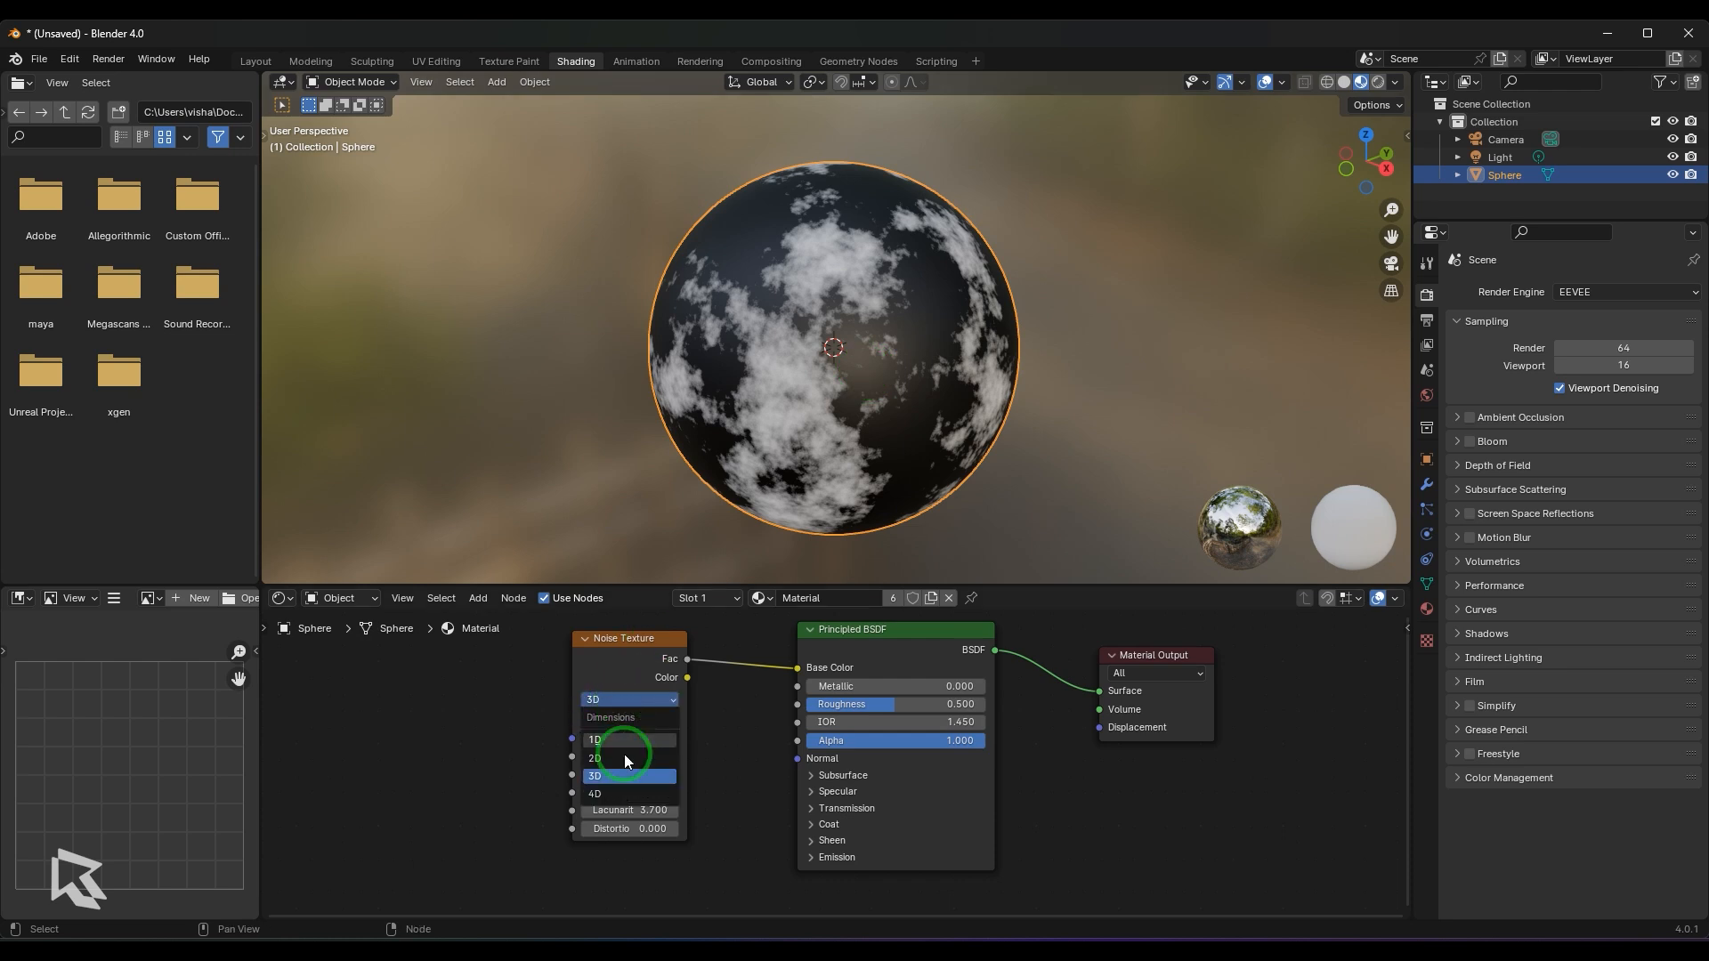
pyautogui.click(617, 668)
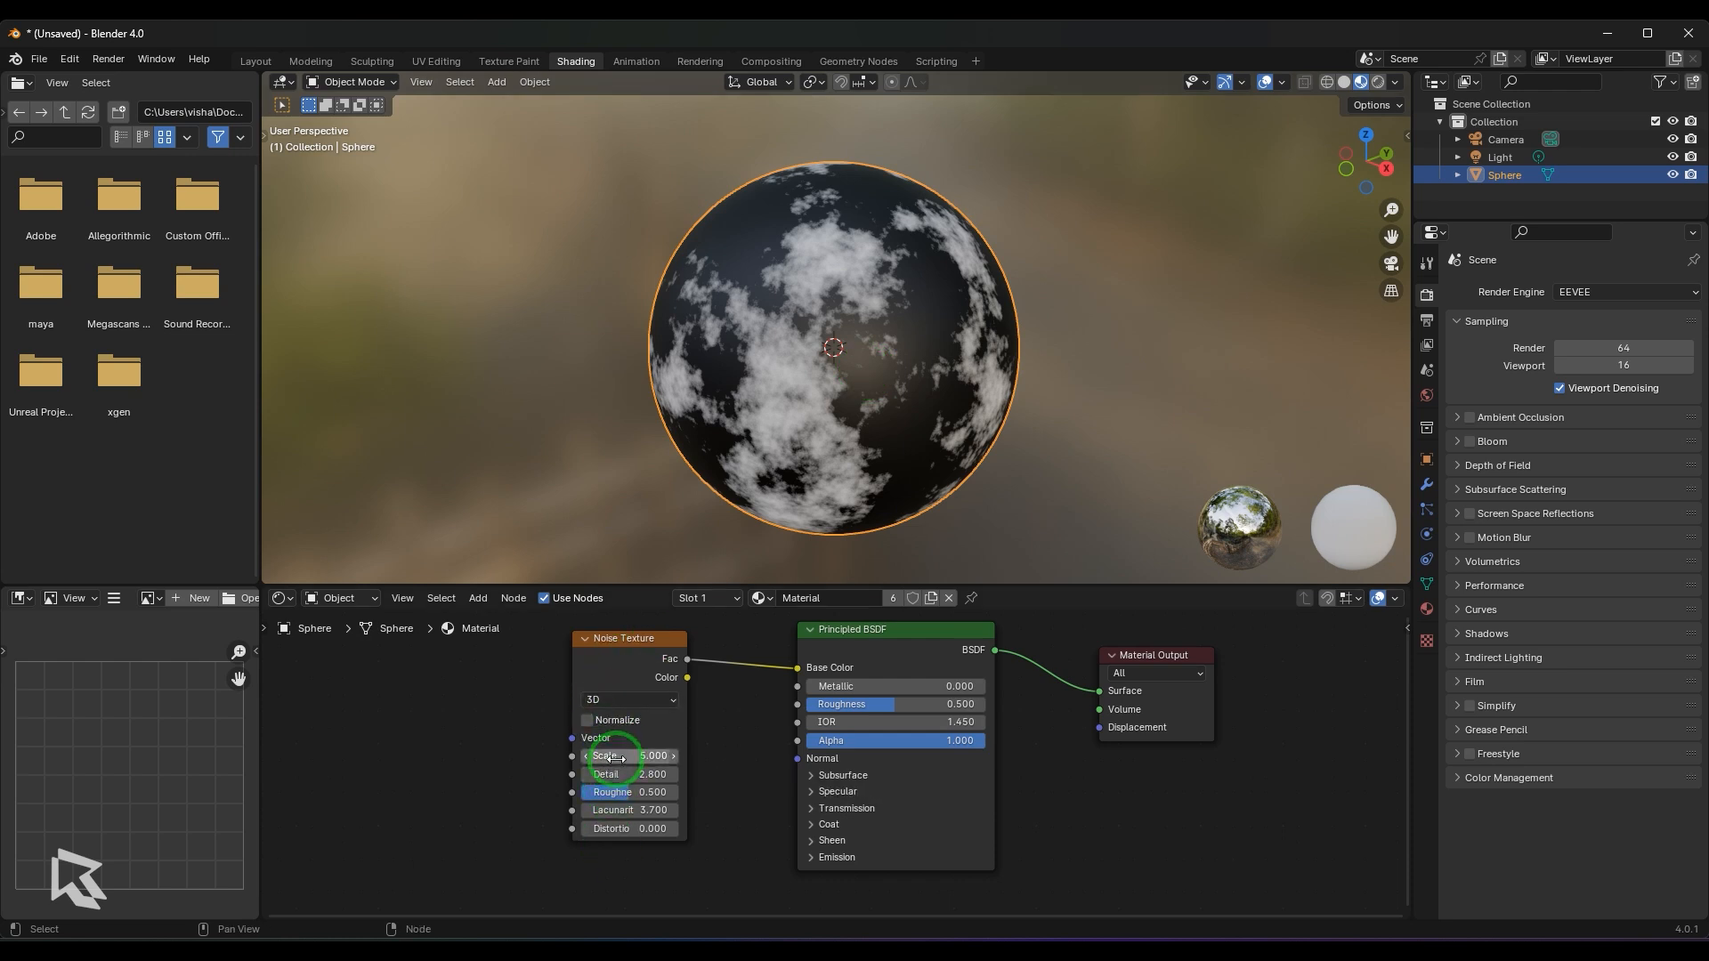
# - Set the Noise Texture's dimensions to 4D, examine the sphere up close and try adjusting the W value
pyautogui.click(647, 701)
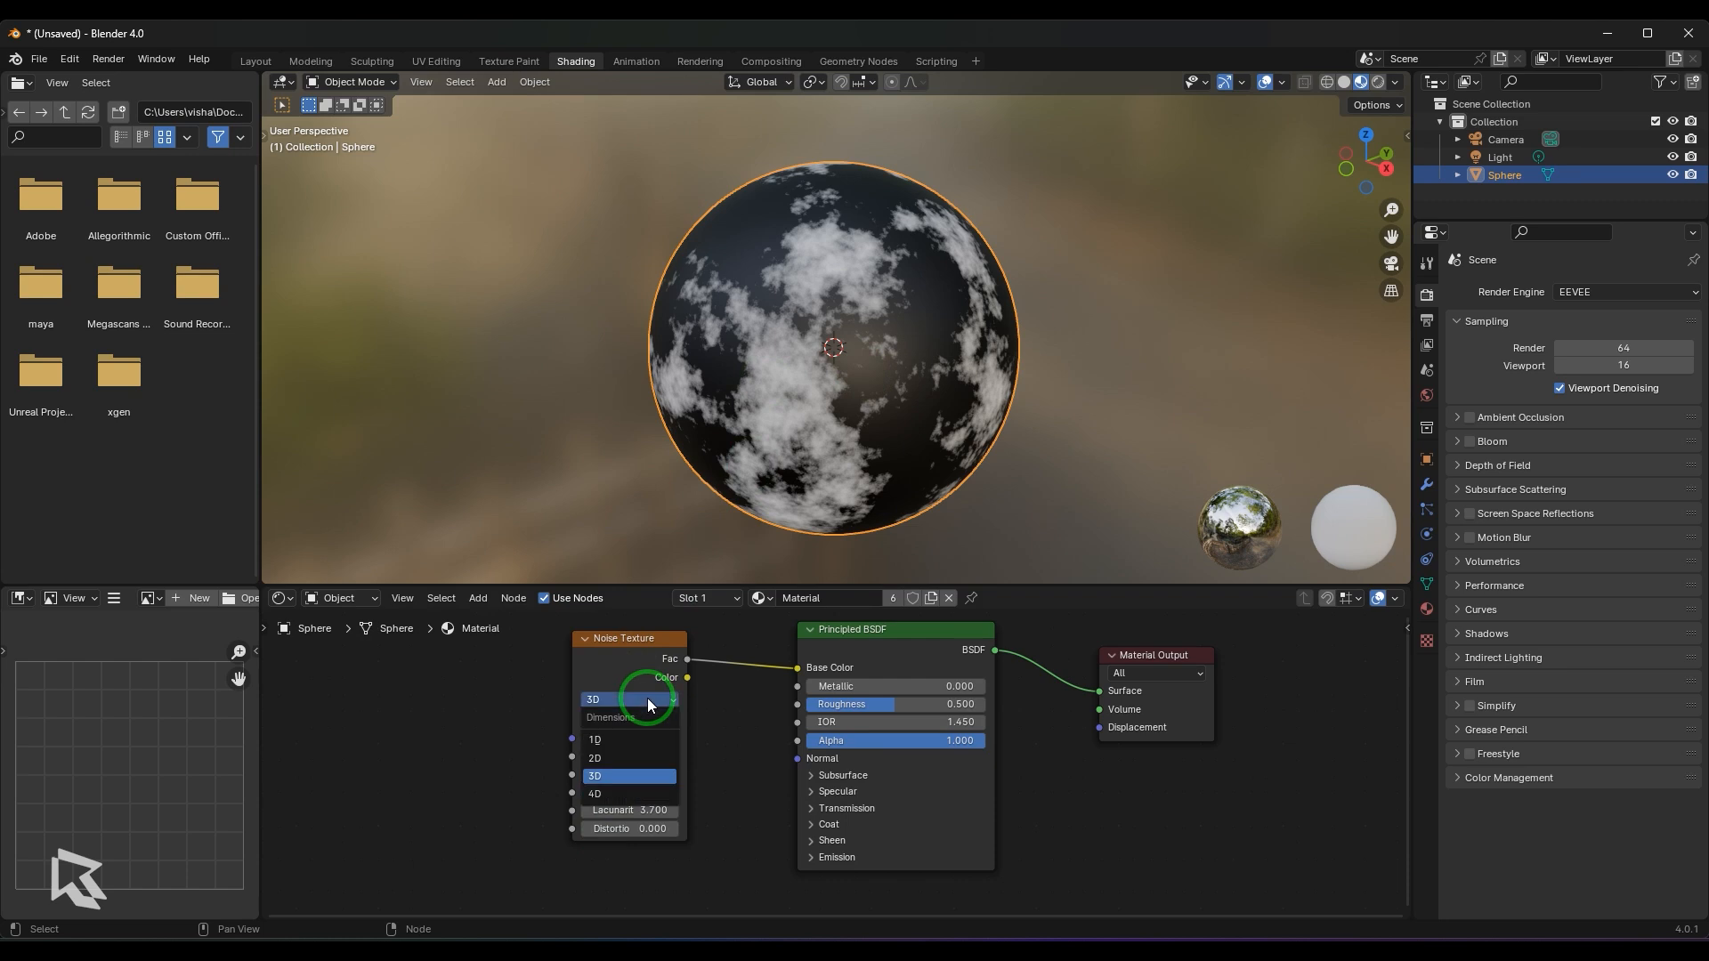
pyautogui.click(637, 793)
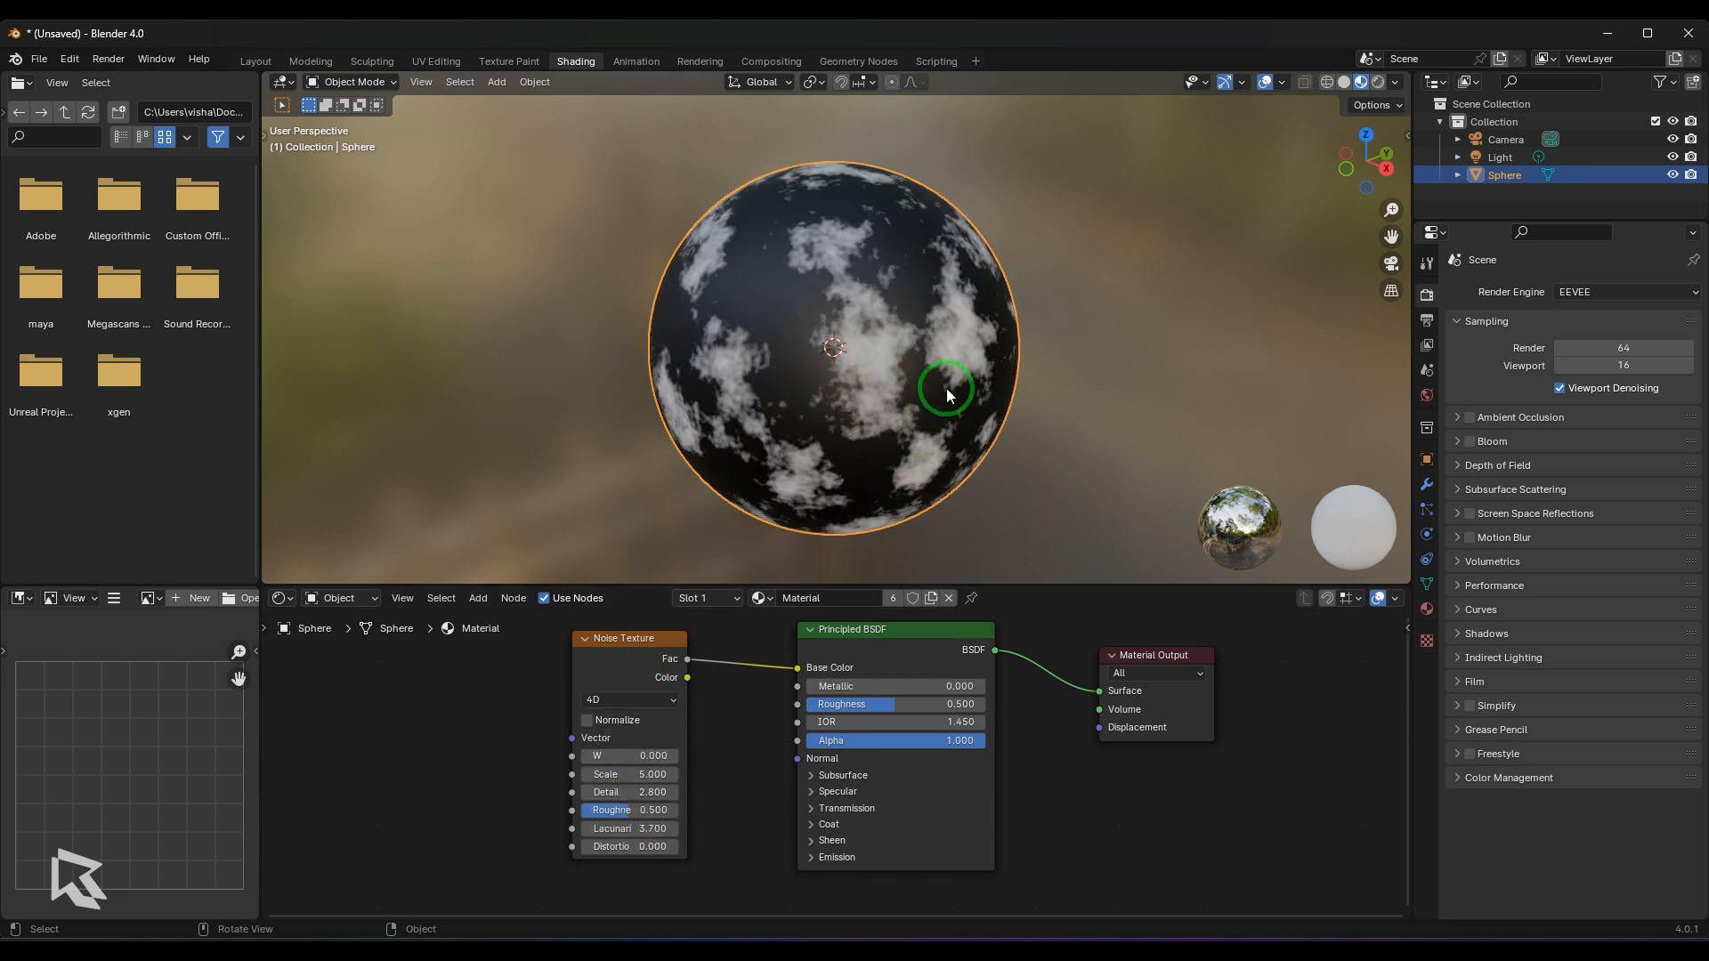
pyautogui.scroll(2, 947, 390)
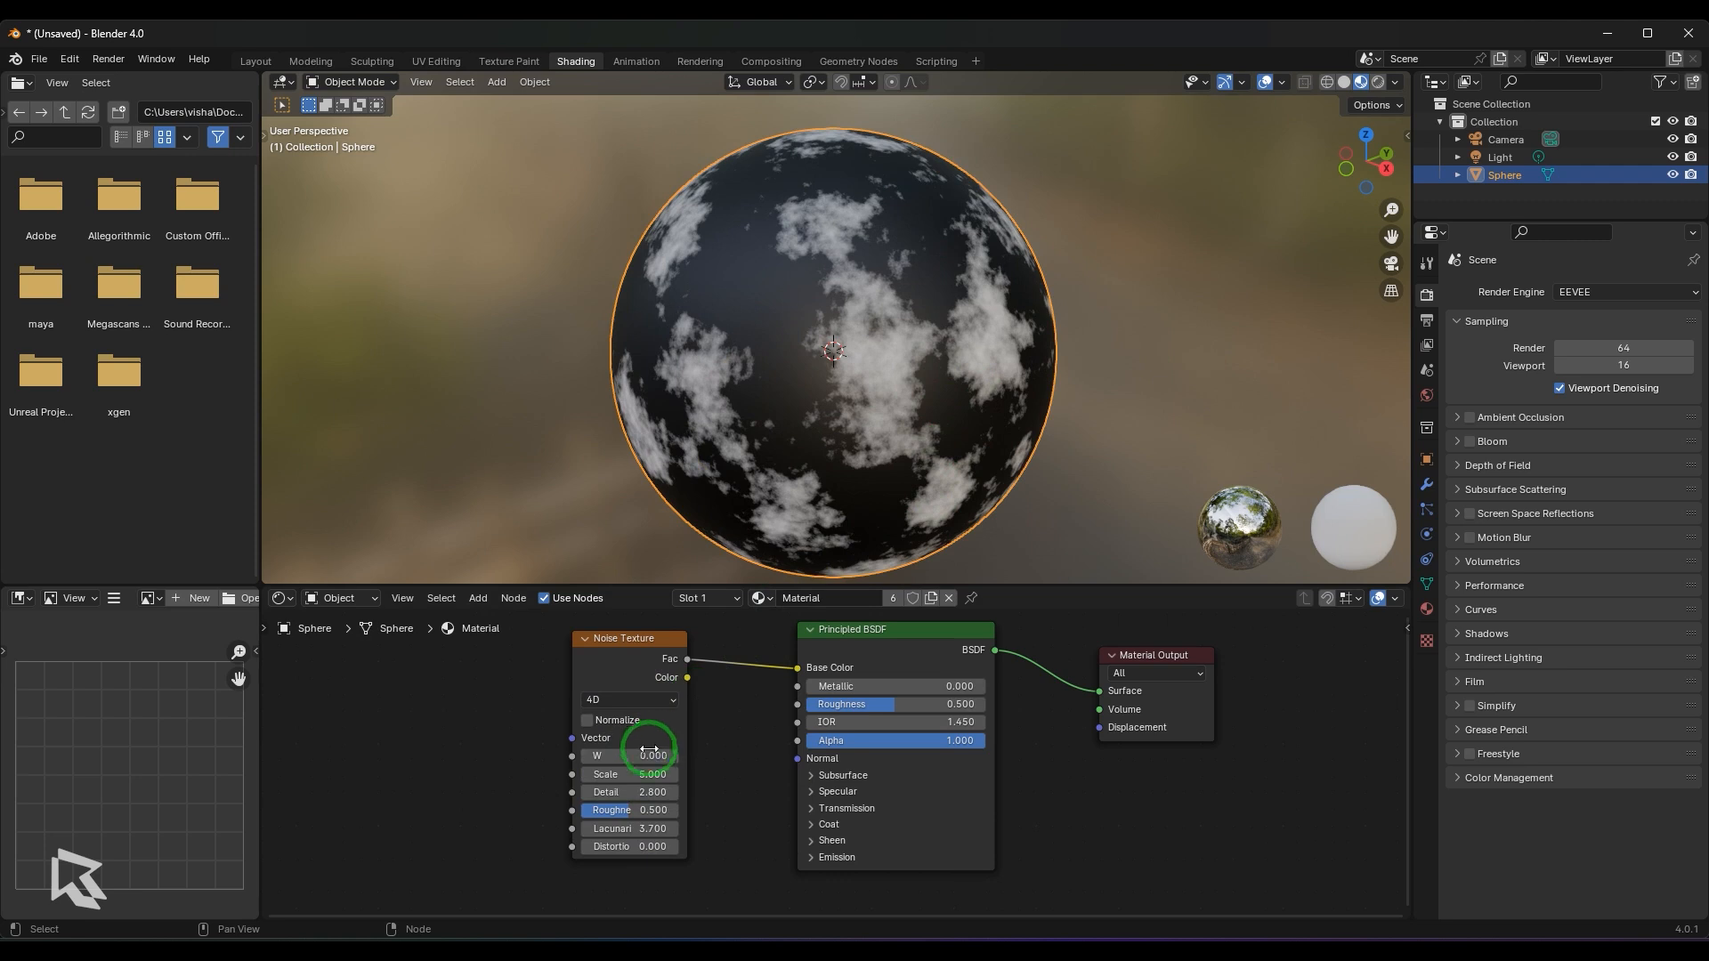
pyautogui.moveTo(645, 755)
pyautogui.mouseDown()
pyautogui.moveTo(614, 755)
pyautogui.moveTo(631, 743)
pyautogui.mouseUp()
# - Switch the Noise Texture to 1D and vary its W value, trying 2.1 among others
pyautogui.click(638, 699)
pyautogui.click(628, 739)
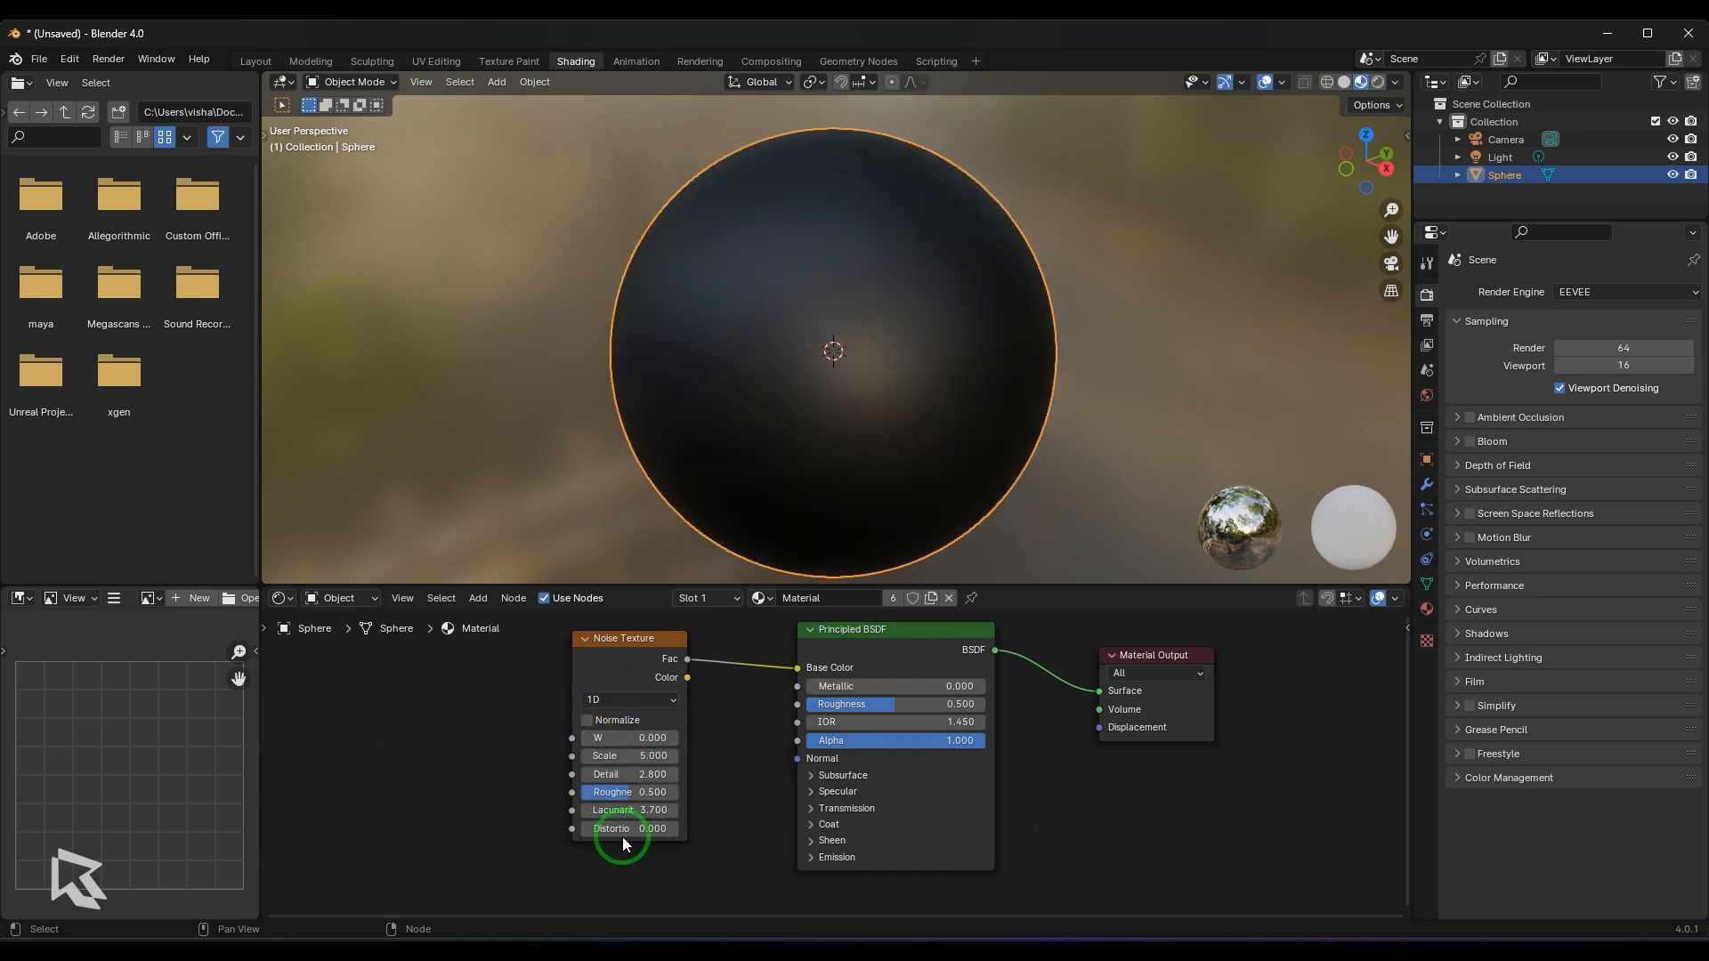
pyautogui.click(612, 699)
pyautogui.click(614, 738)
pyautogui.moveTo(614, 739)
pyautogui.mouseDown()
pyautogui.moveTo(634, 739)
pyautogui.moveTo(609, 738)
pyautogui.mouseUp()
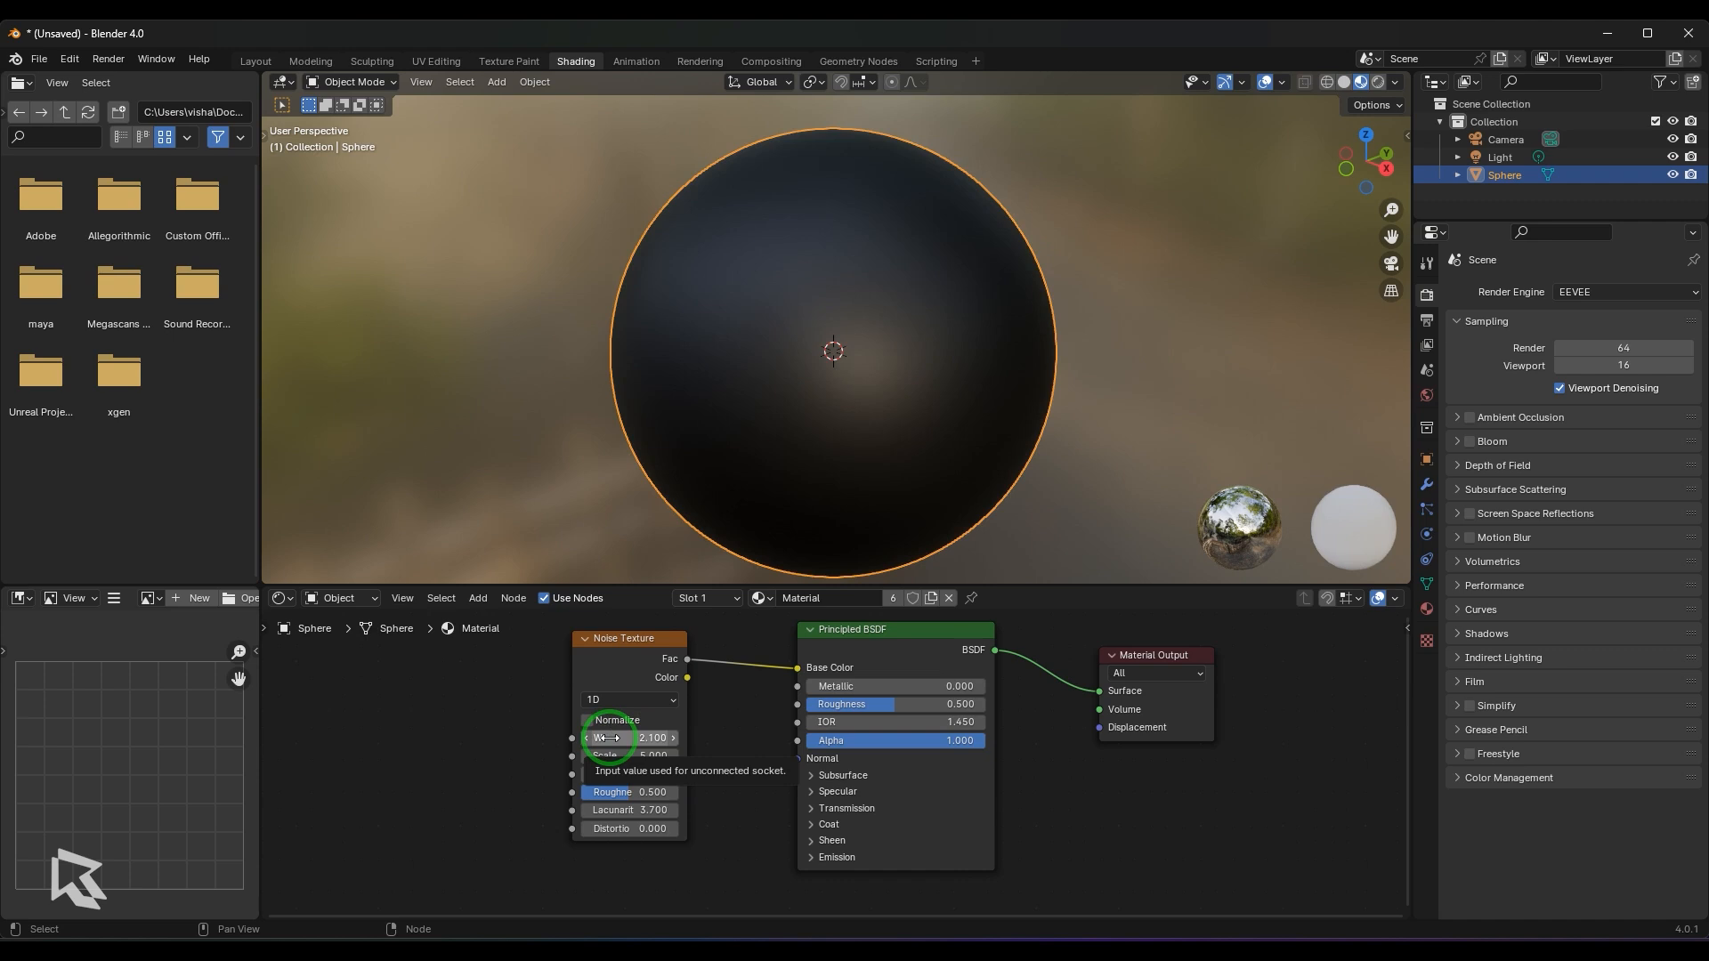
pyautogui.moveTo(609, 738)
pyautogui.mouseDown()
pyautogui.moveTo(676, 737)
pyautogui.moveTo(632, 740)
pyautogui.mouseUp()
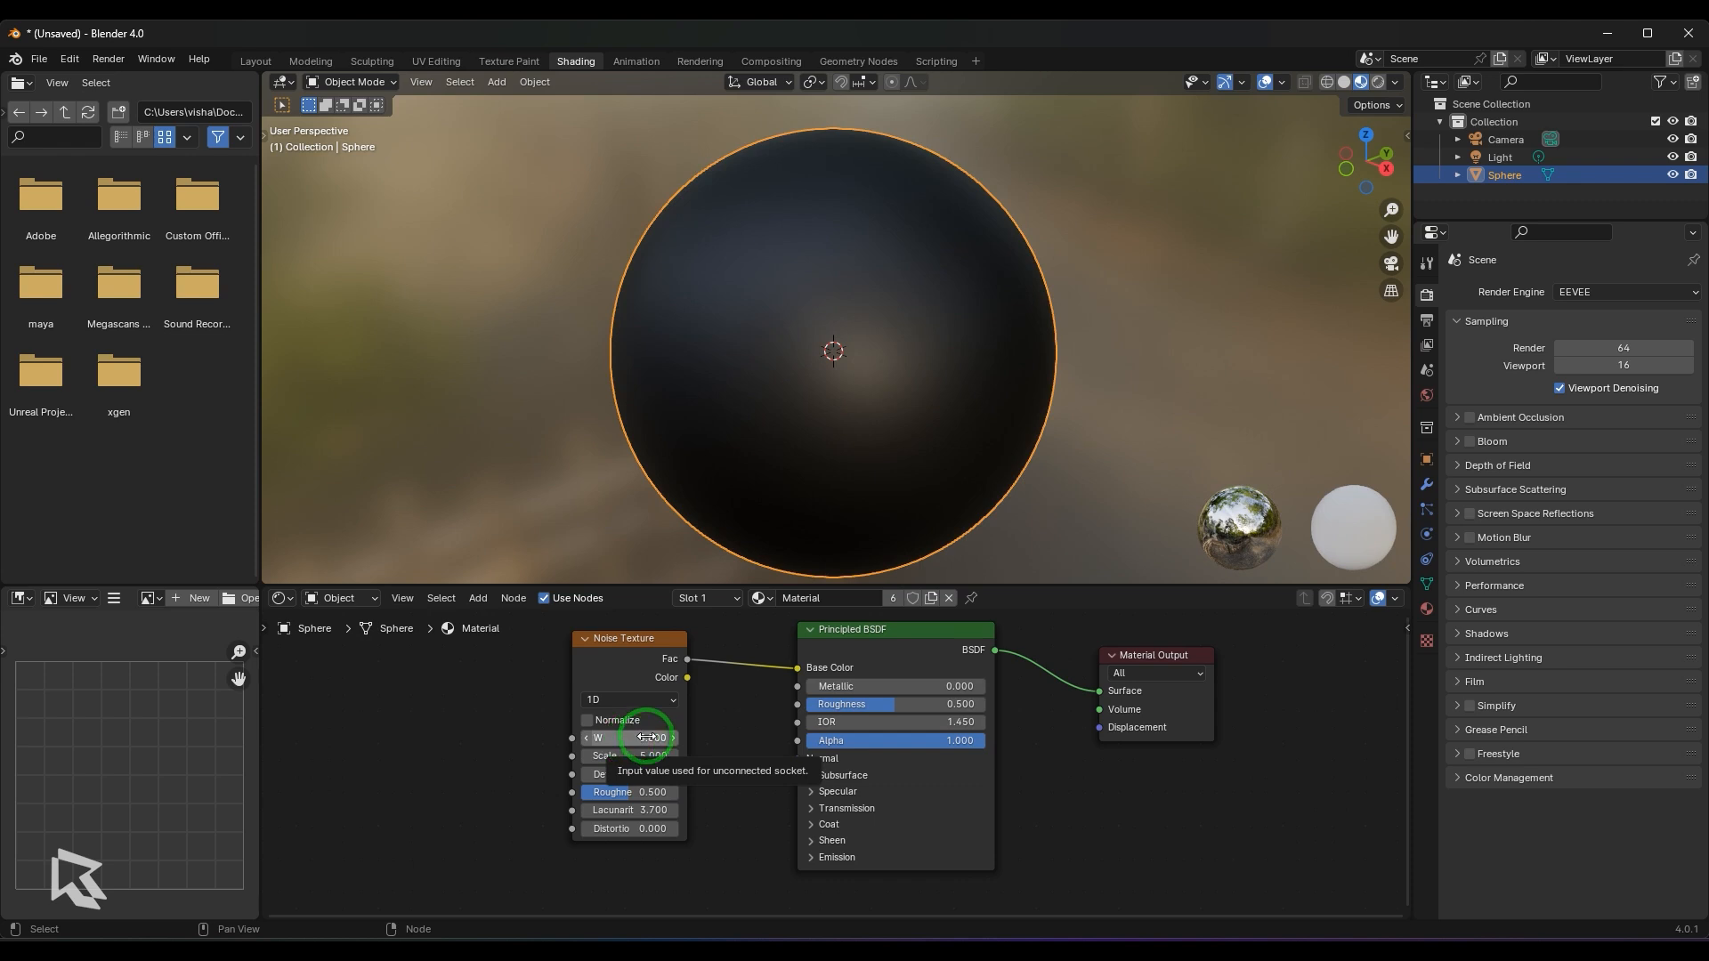
# - Return the Noise Texture to 4D with a W value of 4.1 and enable Normalize
pyautogui.click(661, 701)
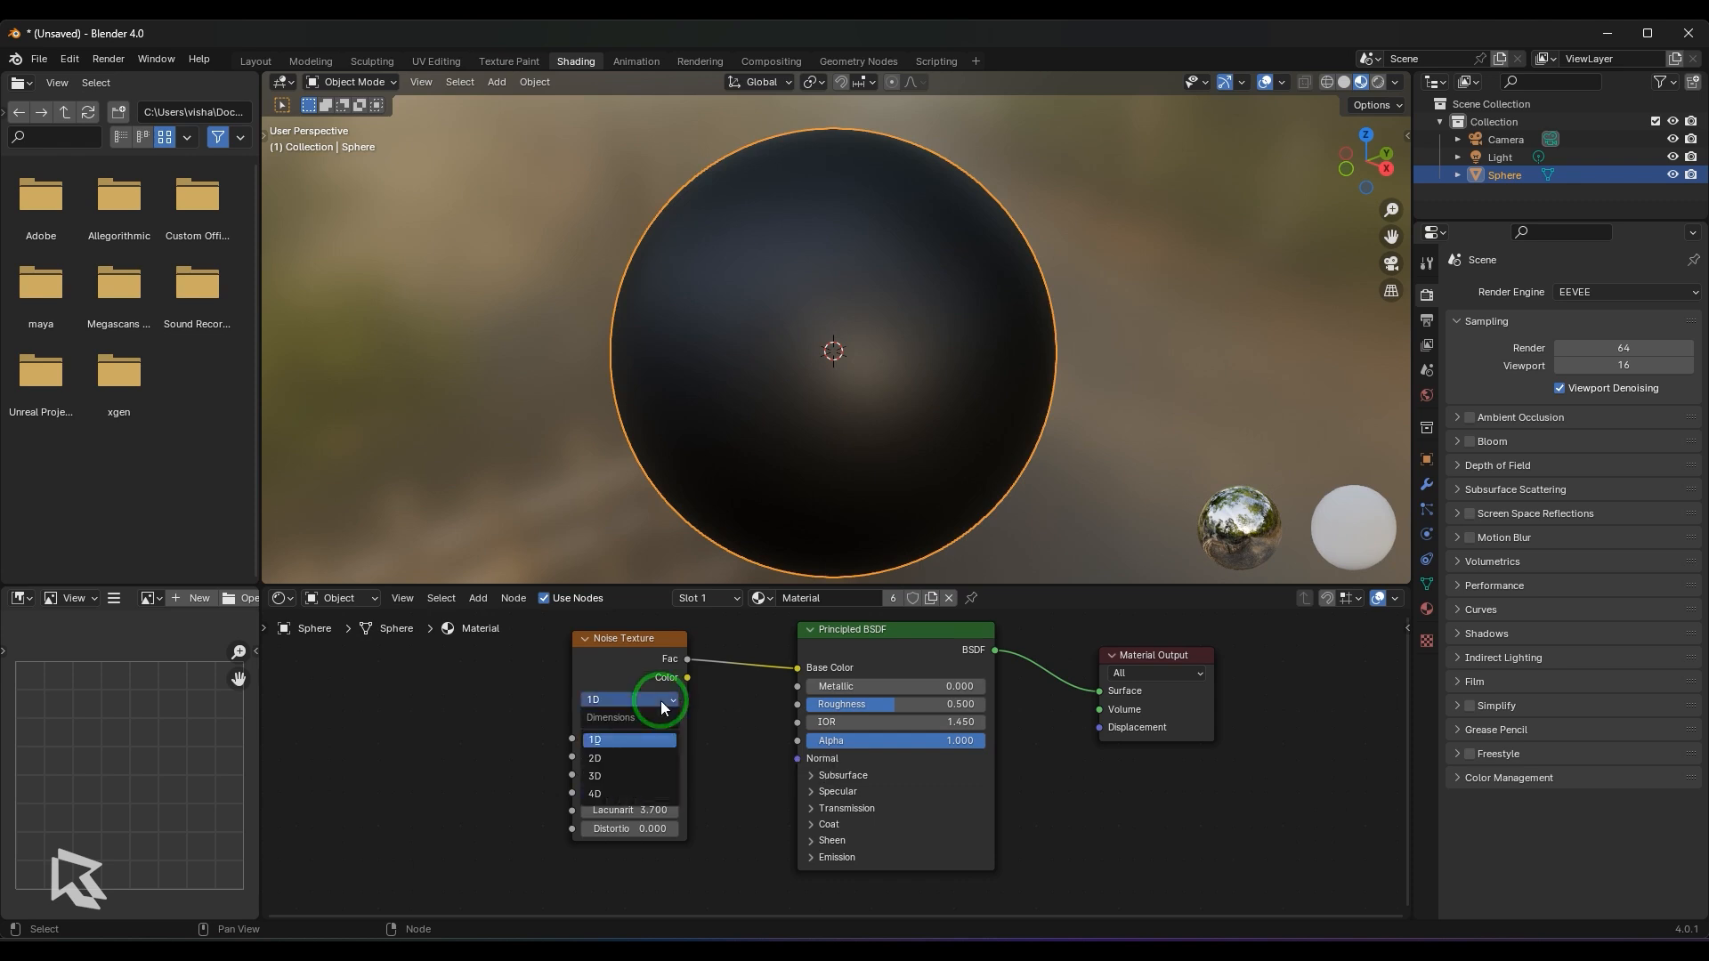
pyautogui.click(650, 792)
pyautogui.moveTo(635, 755)
pyautogui.mouseDown()
pyautogui.moveTo(659, 755)
pyautogui.moveTo(626, 746)
pyautogui.mouseUp()
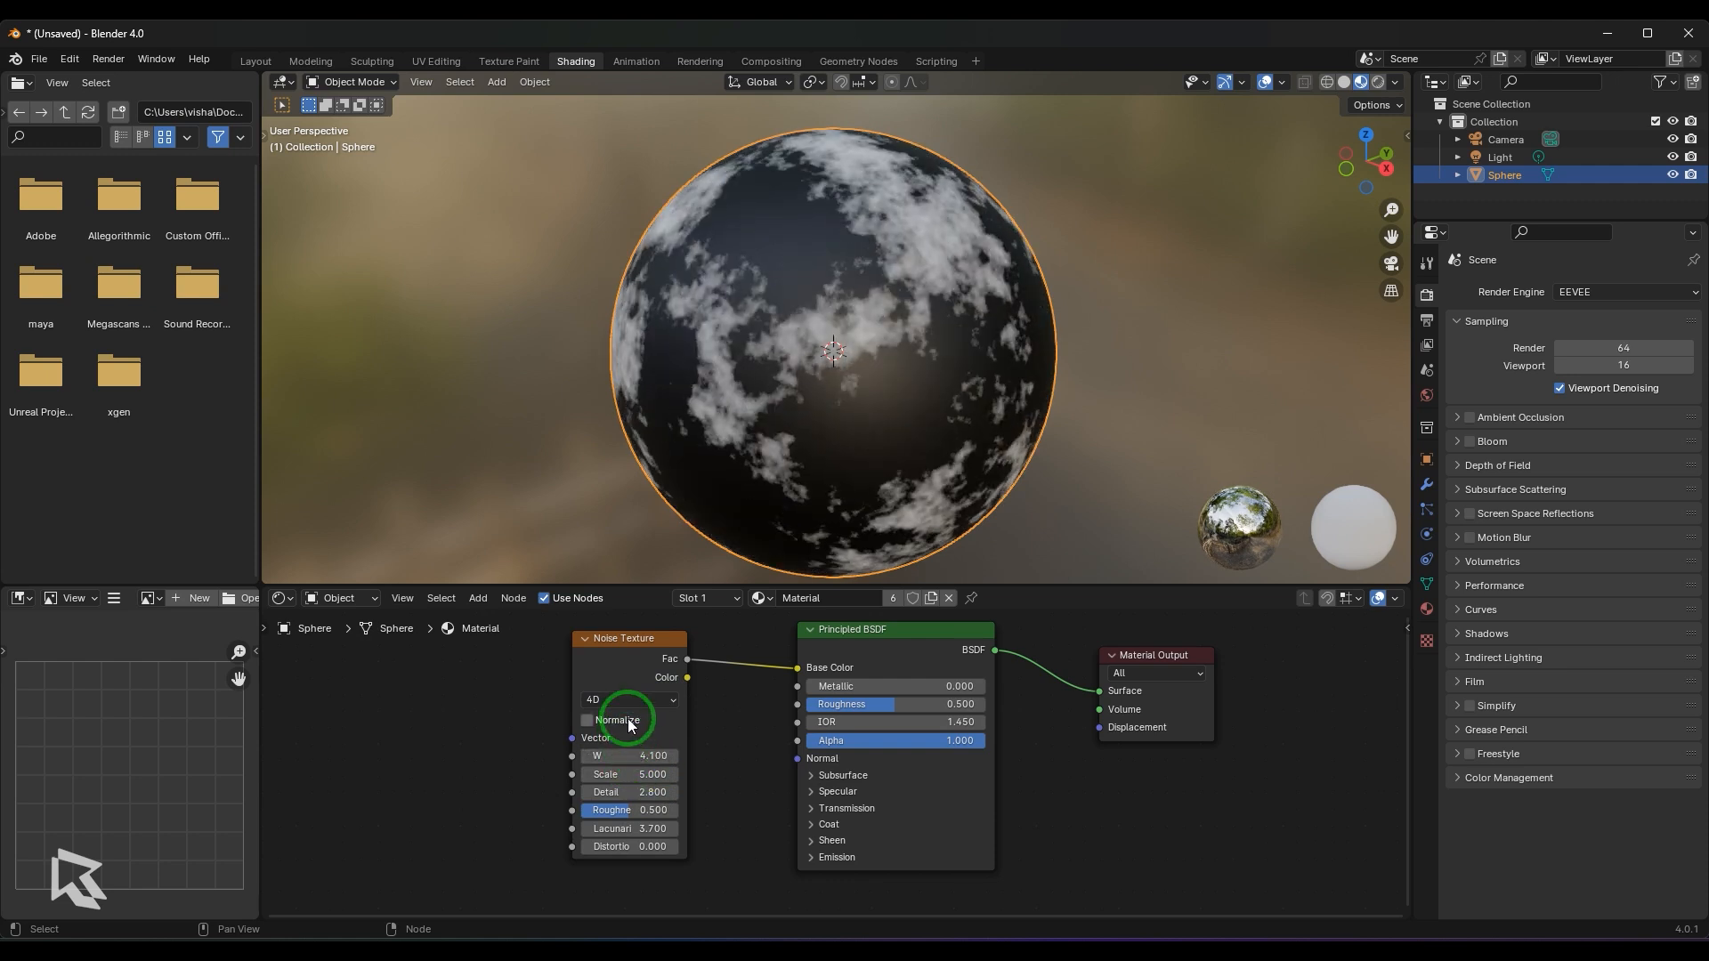
pyautogui.click(627, 719)
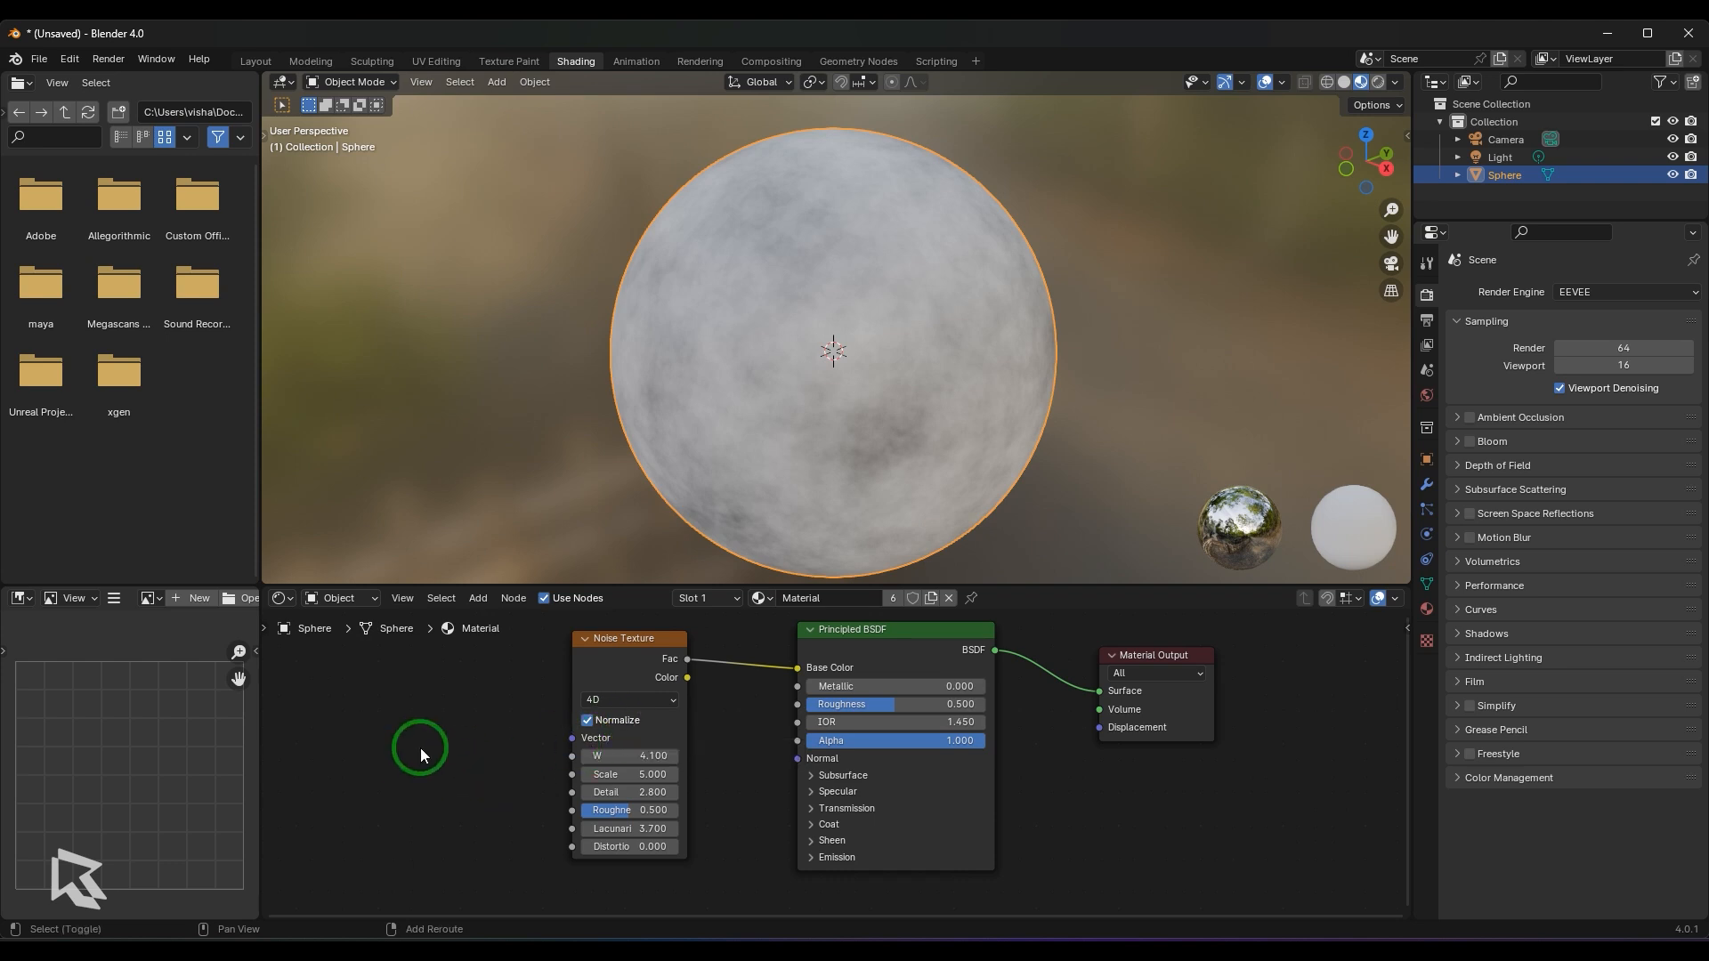
# - Add a Texture Coordinate node beside the Noise Texture and connect its UV output to the Noise Texture's Vector input
pyautogui.hotkey('shift', 'a')
pyautogui.moveTo(421, 748)
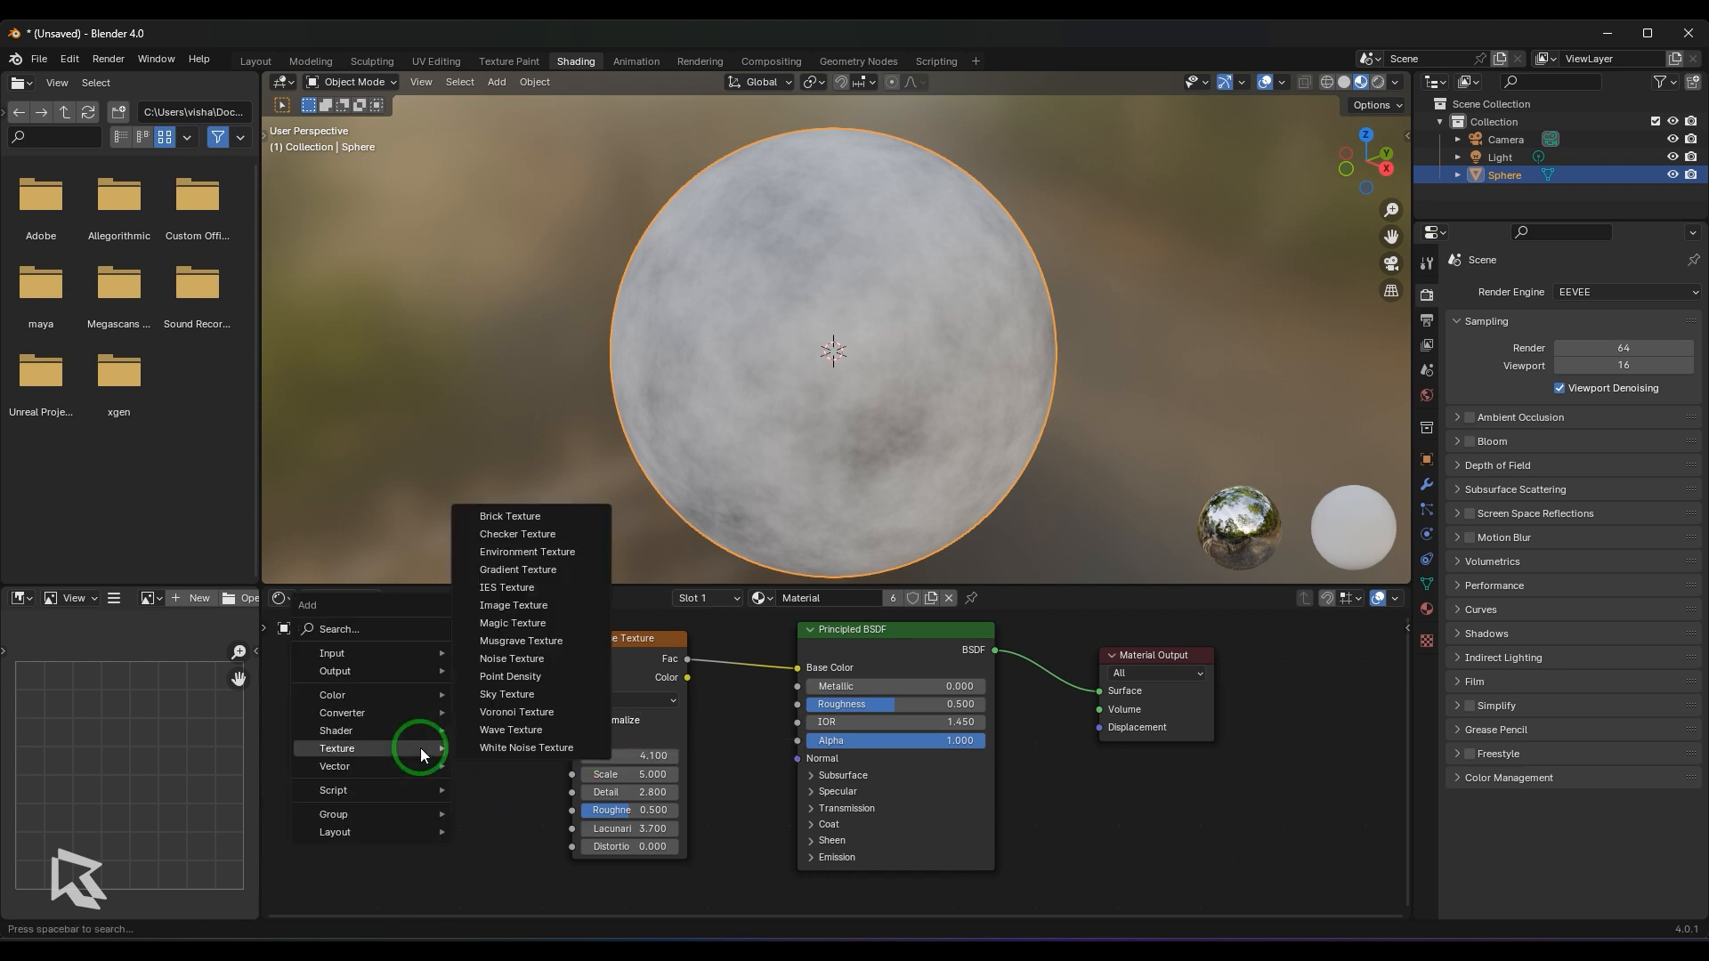
pyautogui.moveTo(434, 653)
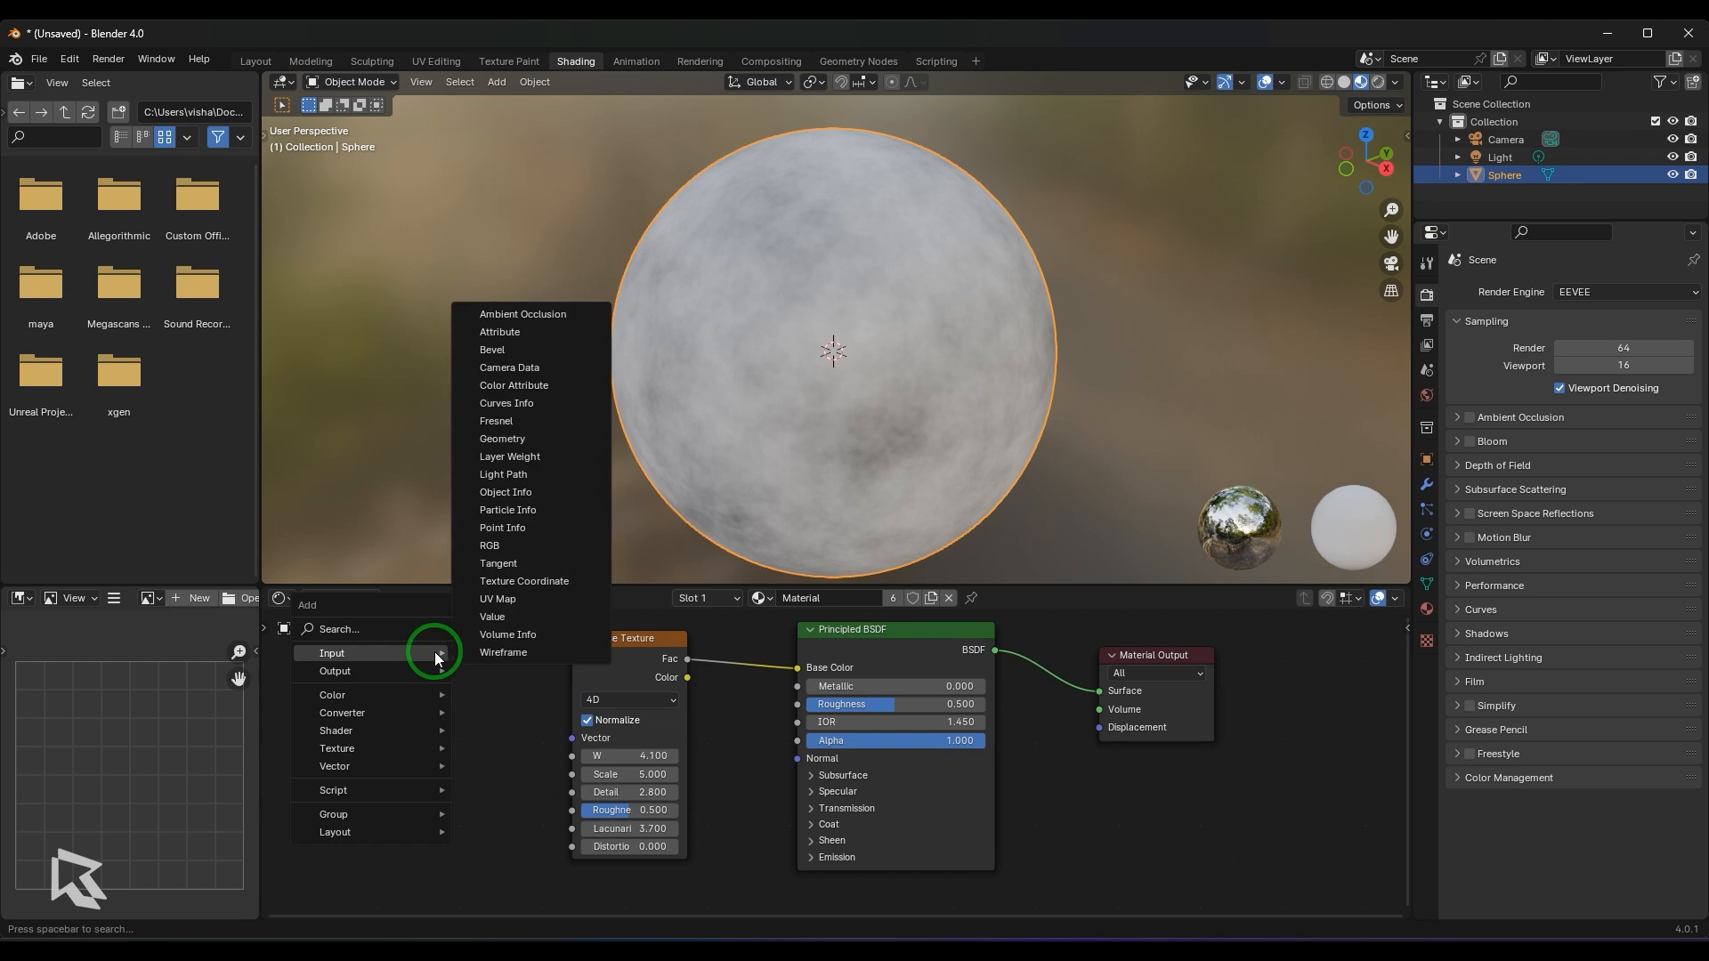
pyautogui.click(525, 581)
pyautogui.click(441, 741)
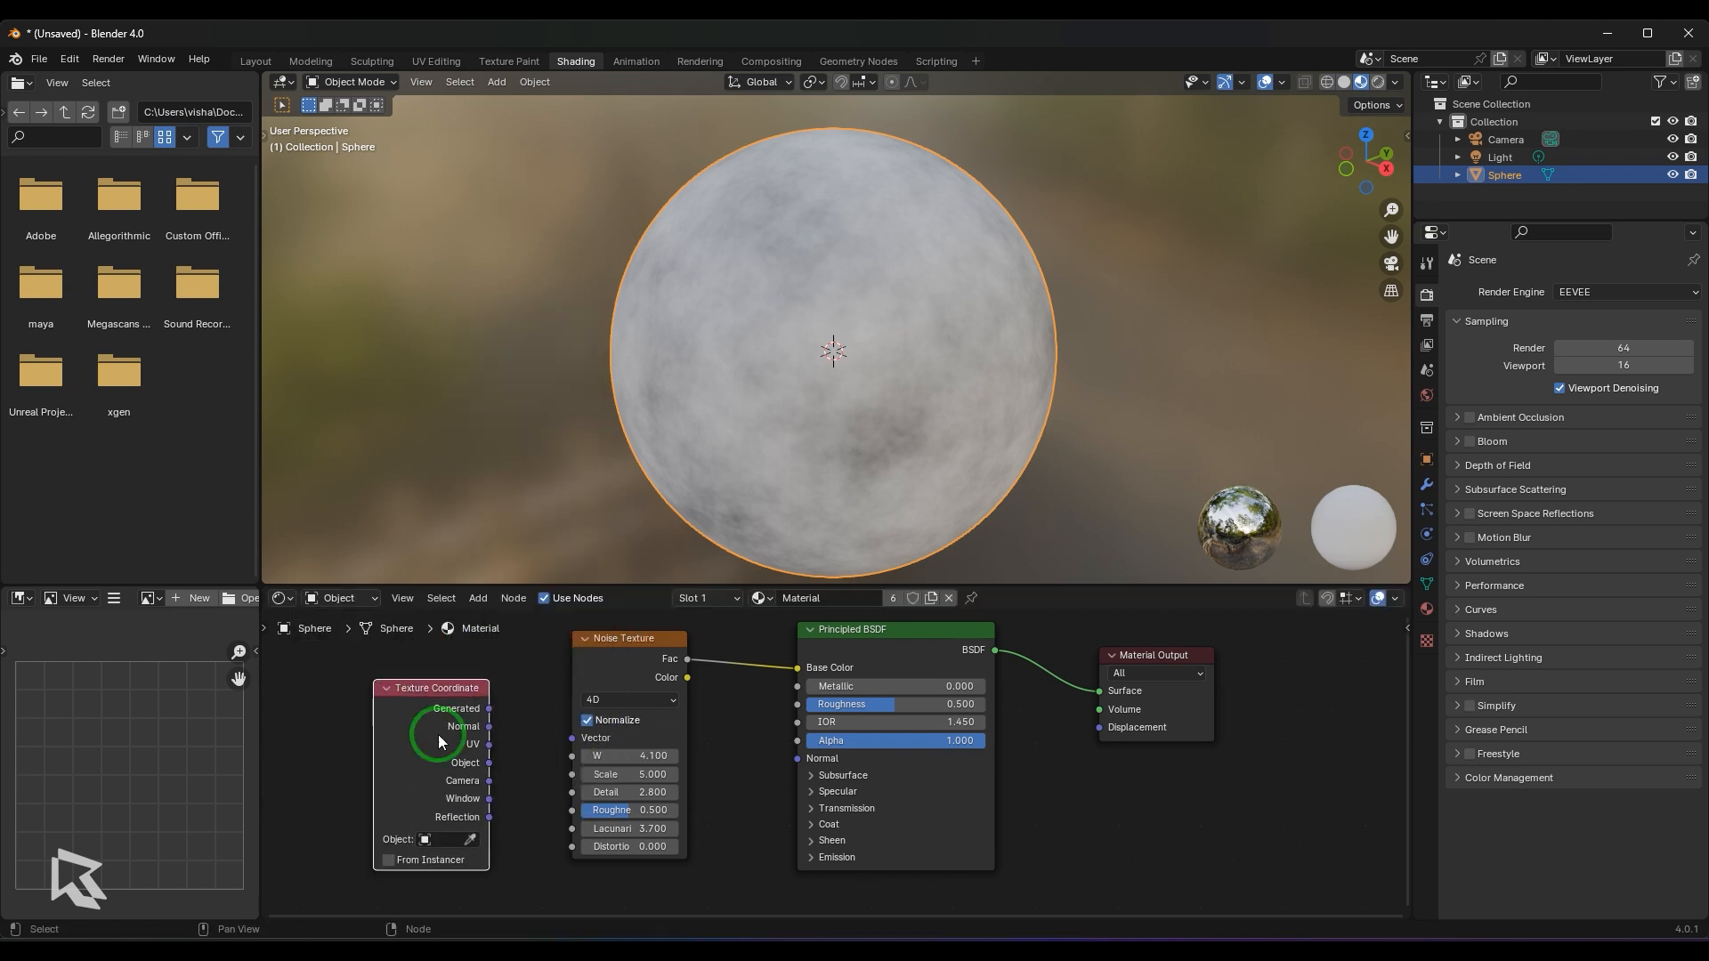
pyautogui.moveTo(489, 744); pyautogui.dragTo(571, 739)
# - Set the UV-mapped Noise Texture to 2D and disable Normalize
pyautogui.click(622, 699)
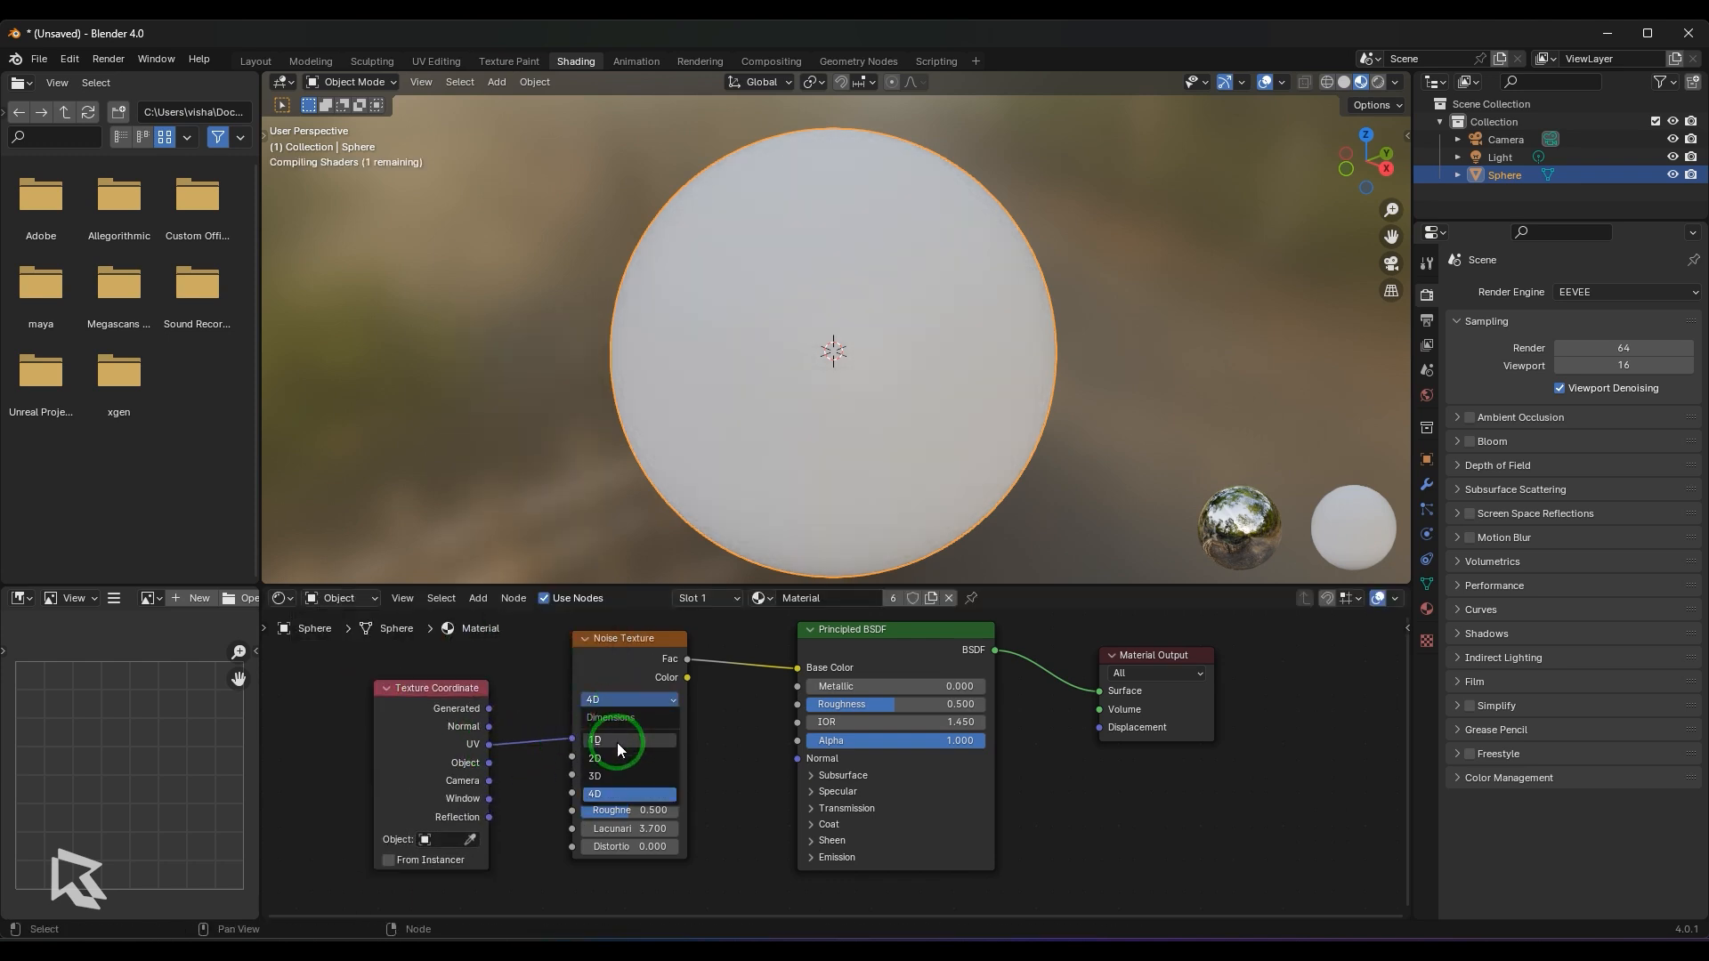
pyautogui.click(617, 757)
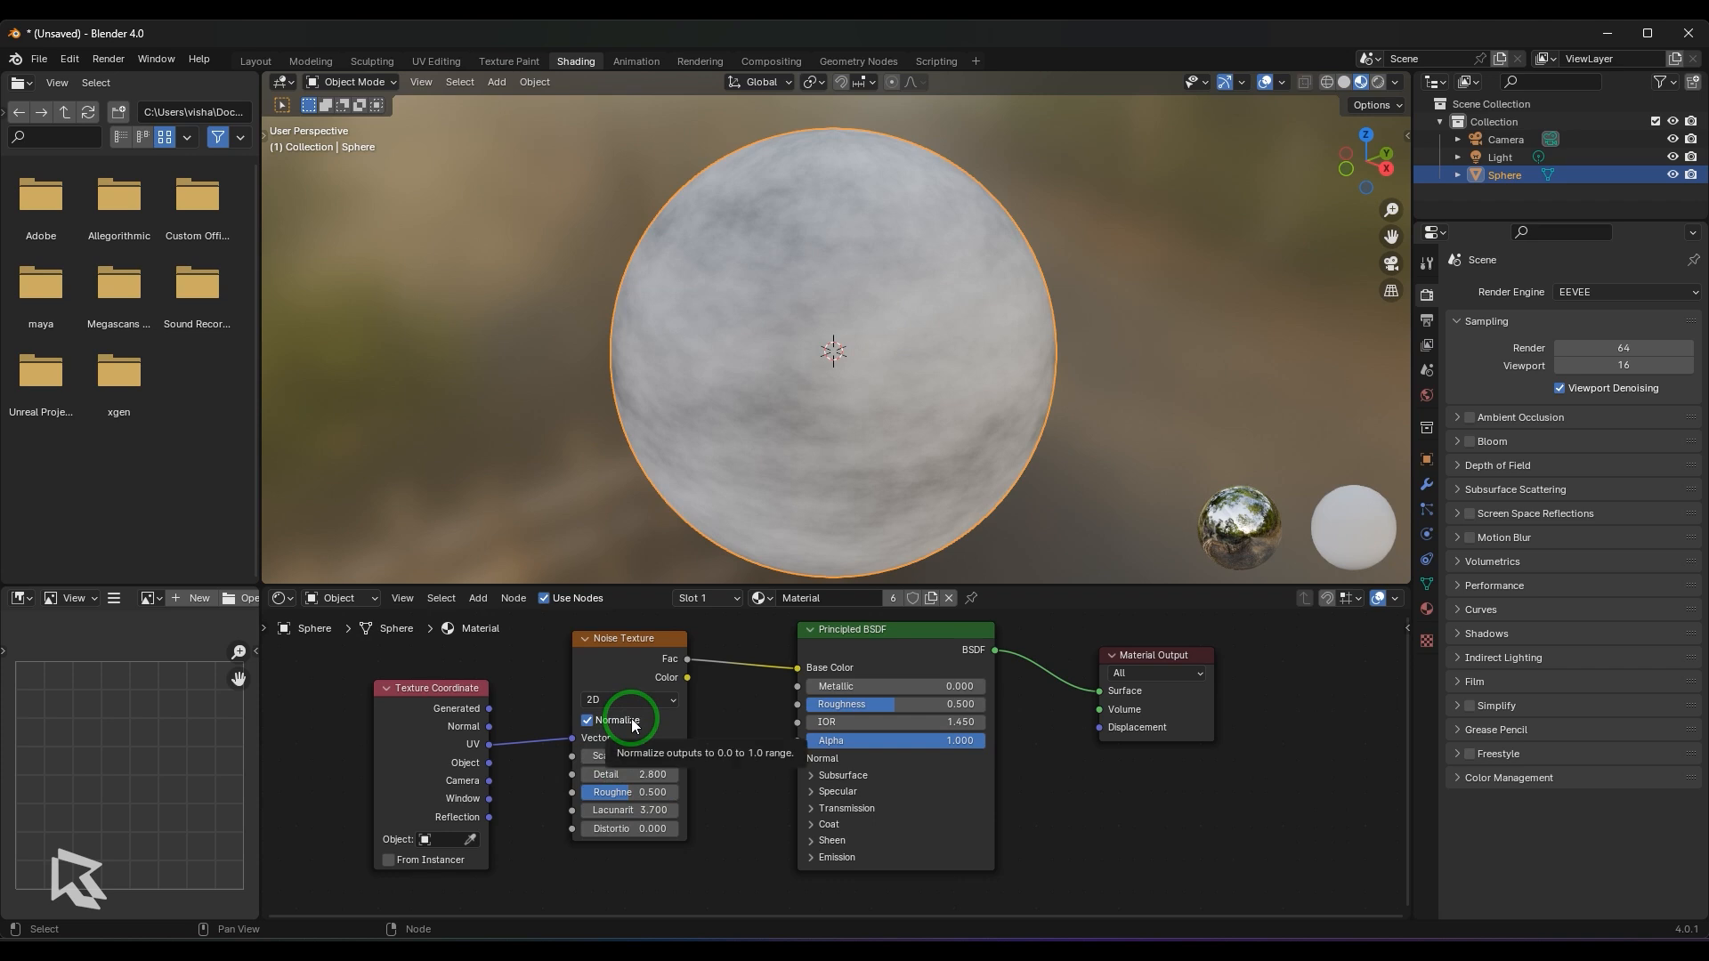
pyautogui.click(587, 720)
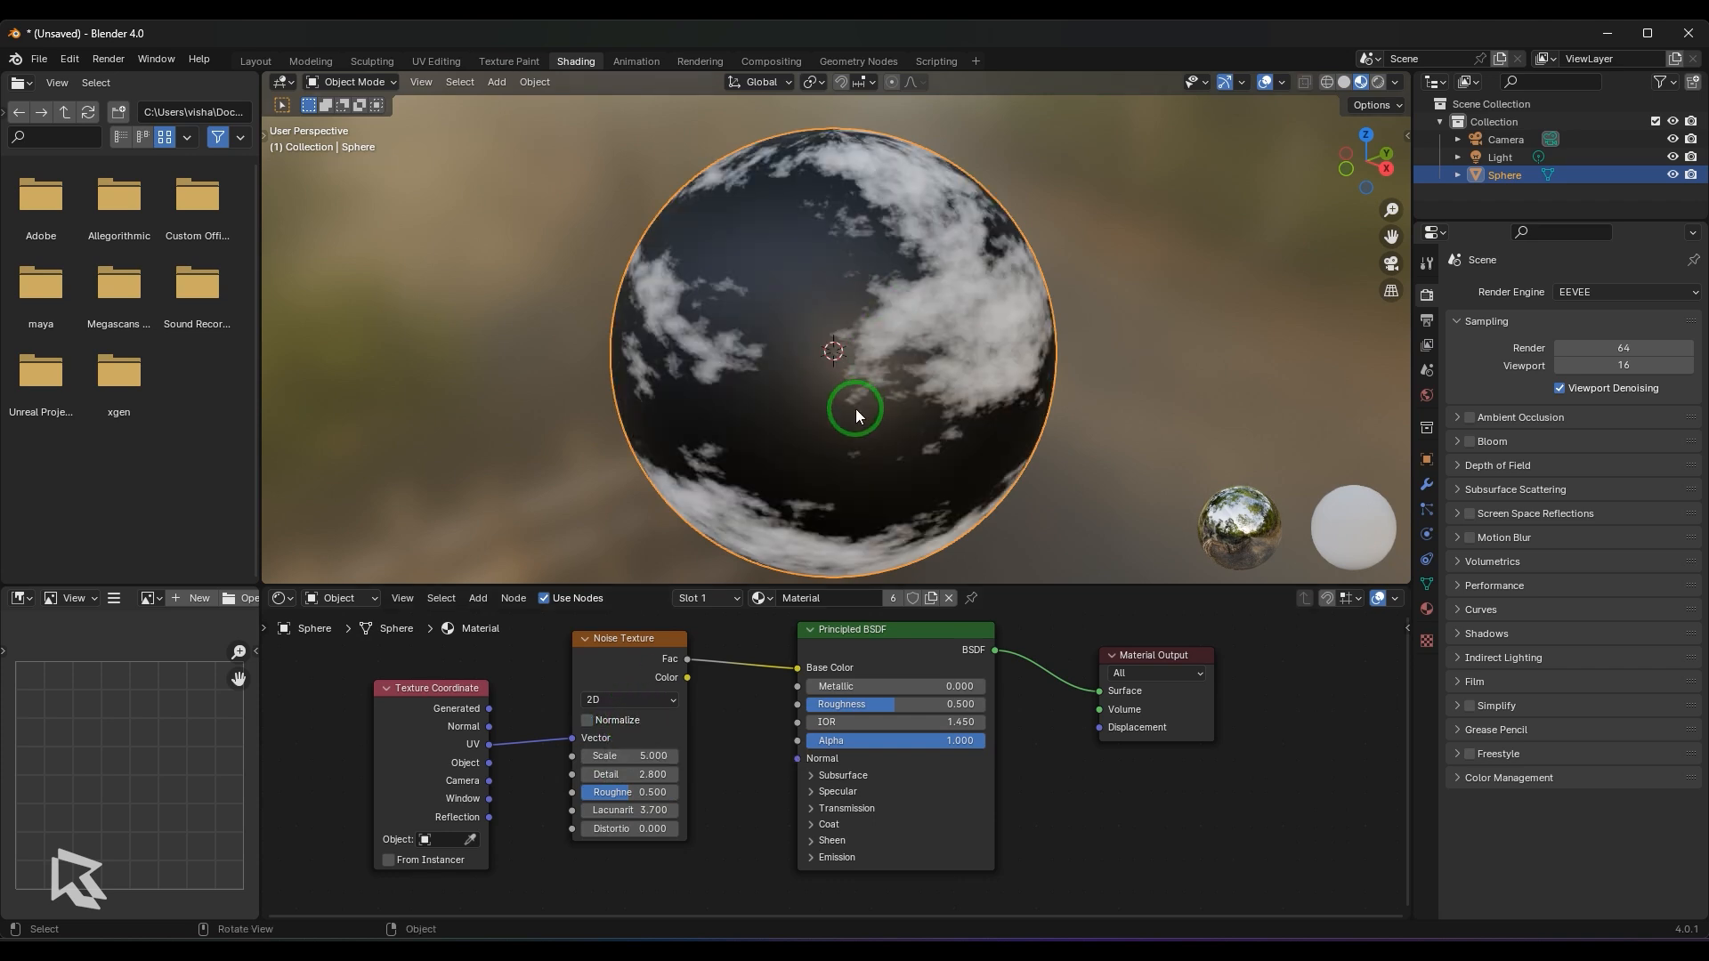
# - Inspect the UV-mapped noise on the sphere, and disconnect the Texture Coordinate's UV link from the Noise Texture's Vector input
pyautogui.moveTo(856, 408); pyautogui.dragTo(740, 393, button='middle')
pyautogui.scroll(3, 854, 356)
pyautogui.scroll(-3, 842, 328)
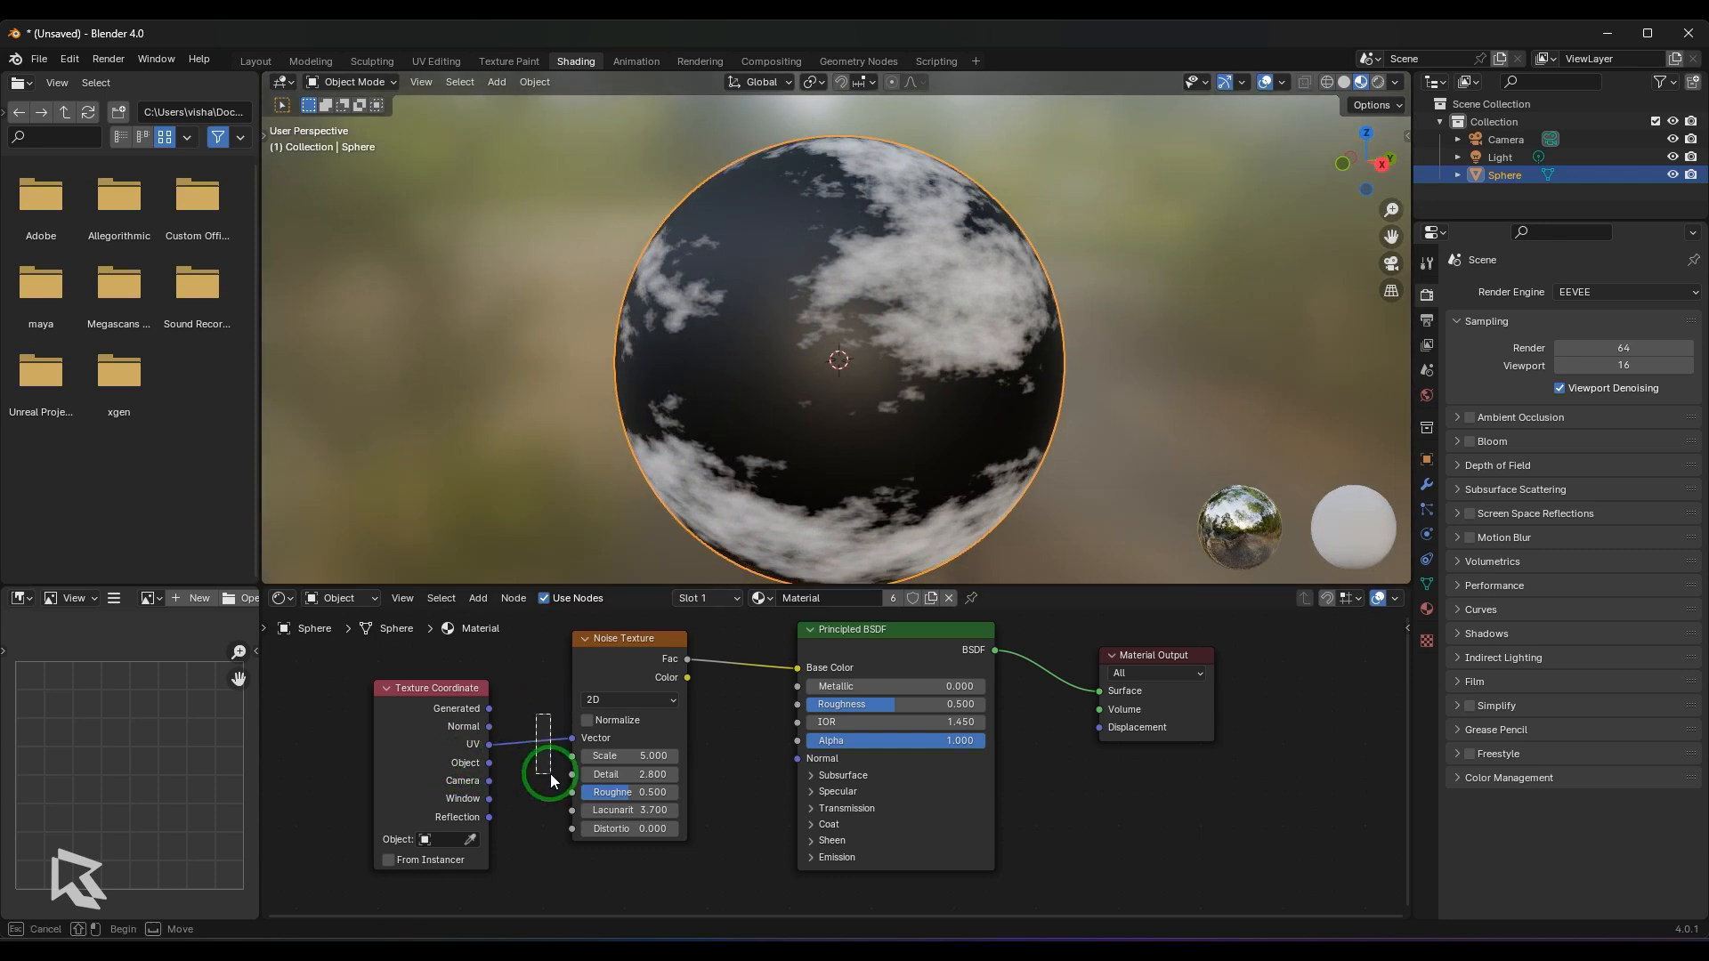
pyautogui.moveTo(570, 739); pyautogui.dragTo(537, 759)
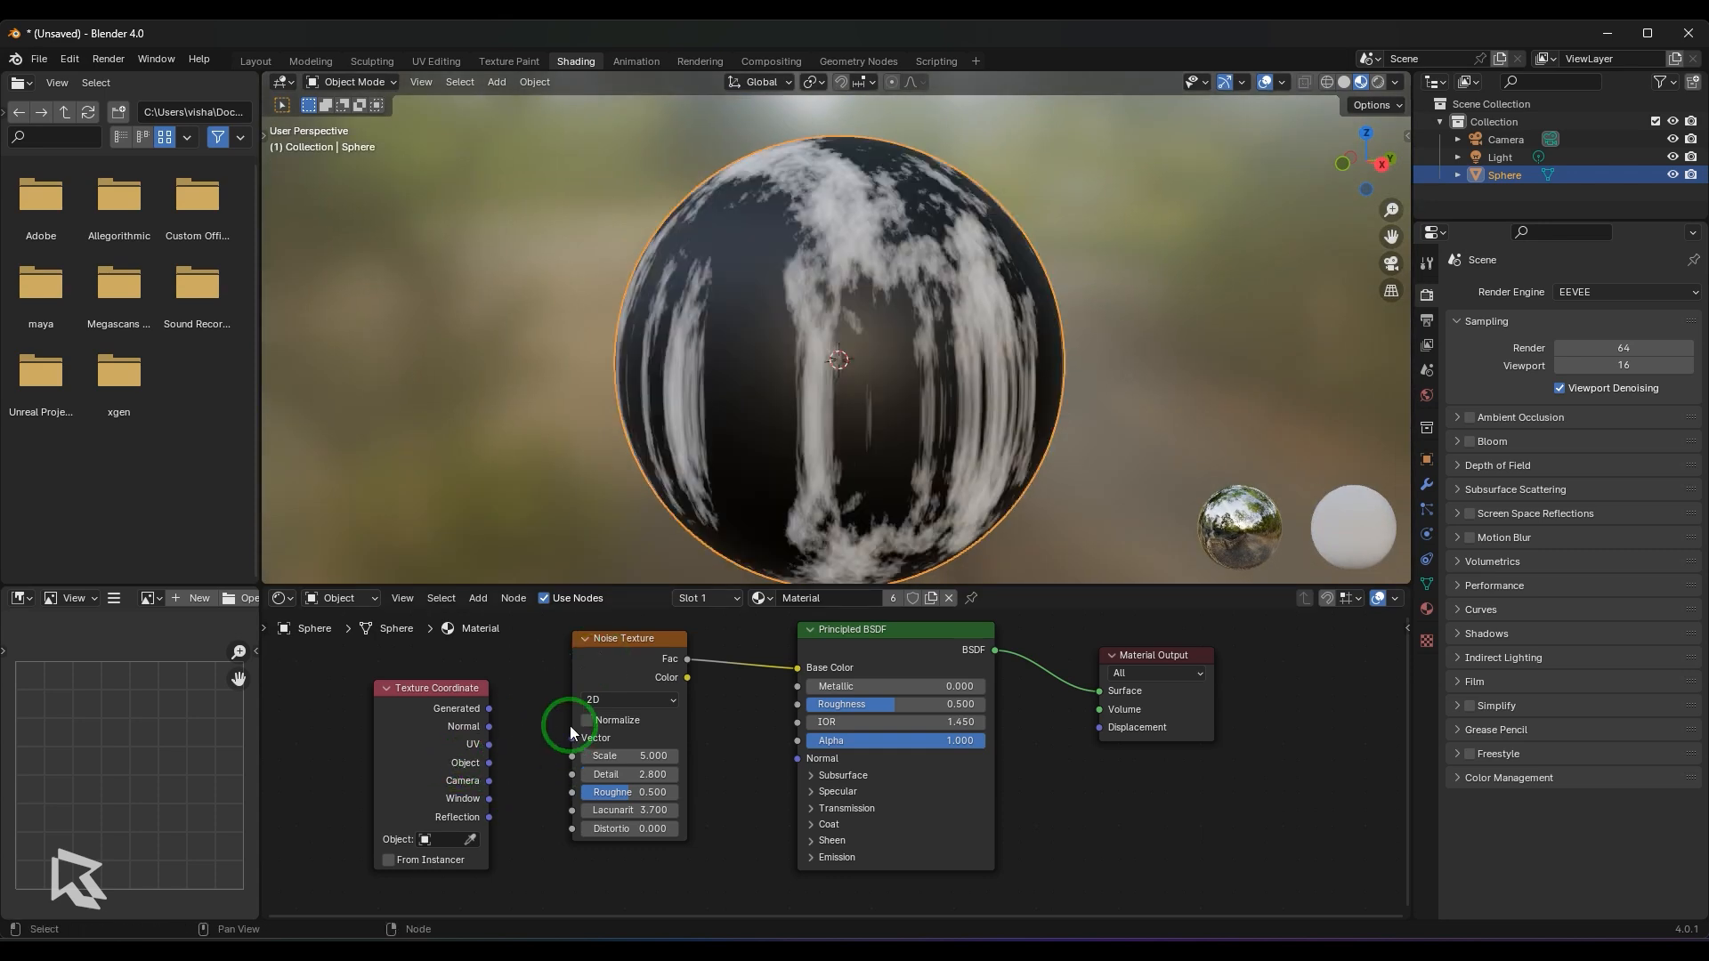